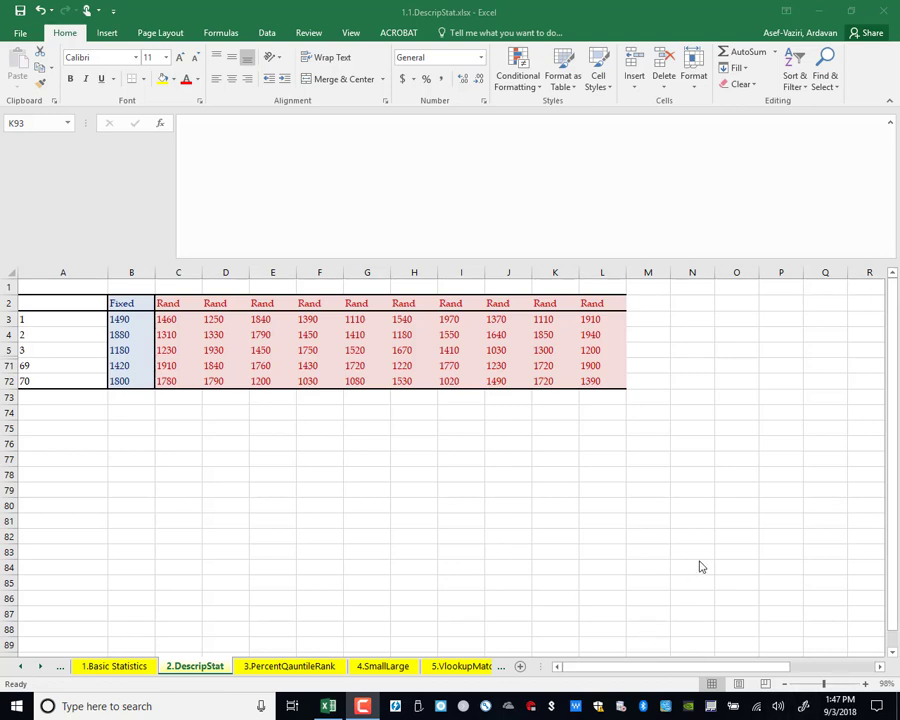
Step: Examine the Fixed column's values and recalculate the sheet repeatedly to compare them with the Rand columns
drag(120, 303, 126, 377)
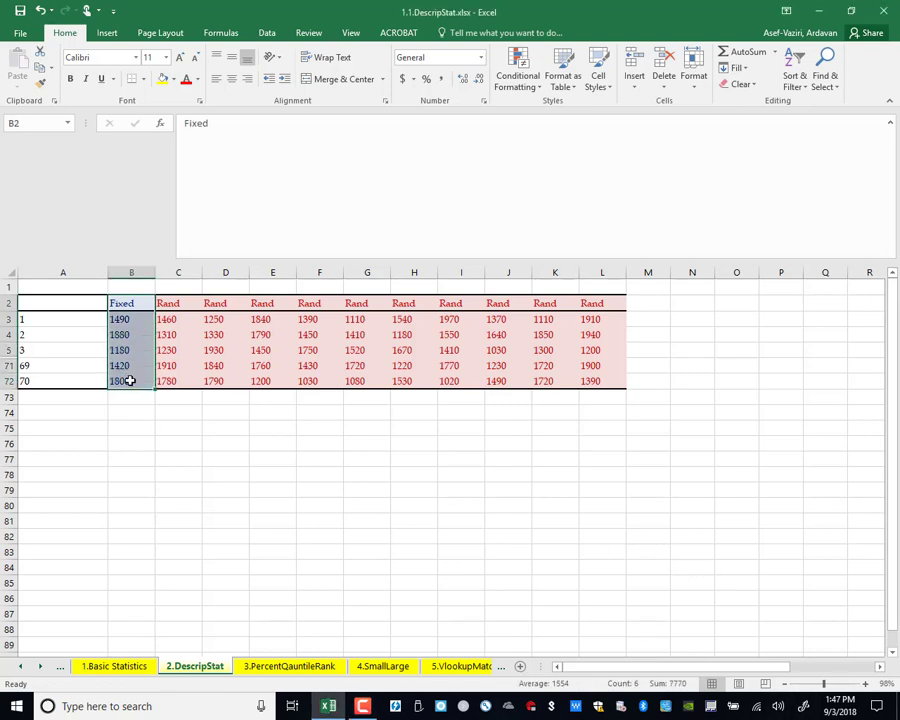
click(120, 377)
drag(120, 319, 137, 377)
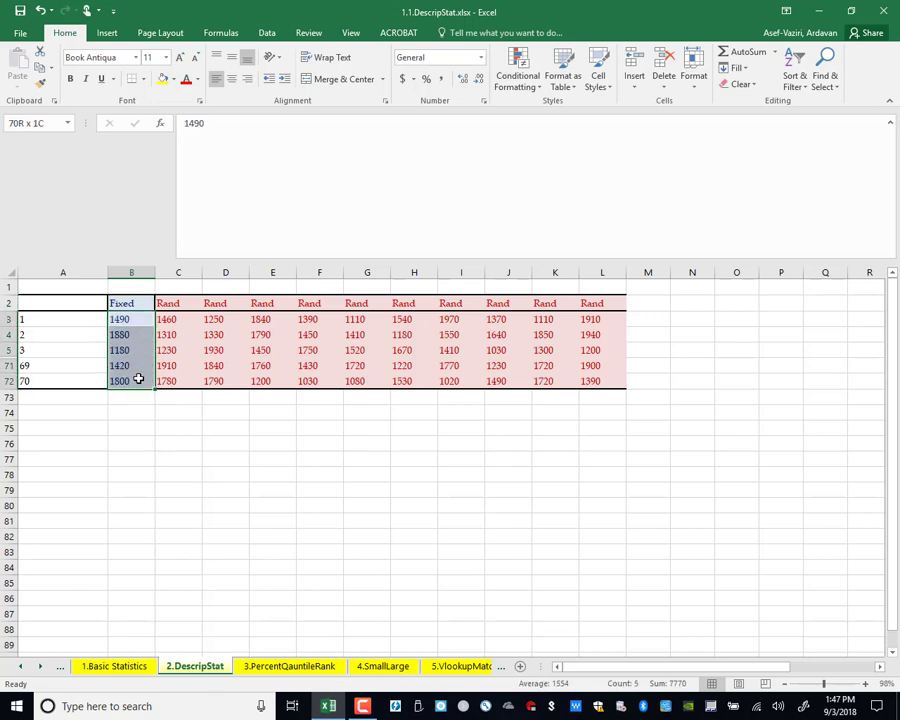
click(270, 412)
key(F9)
key(F9)
key(F9)
key(F9)
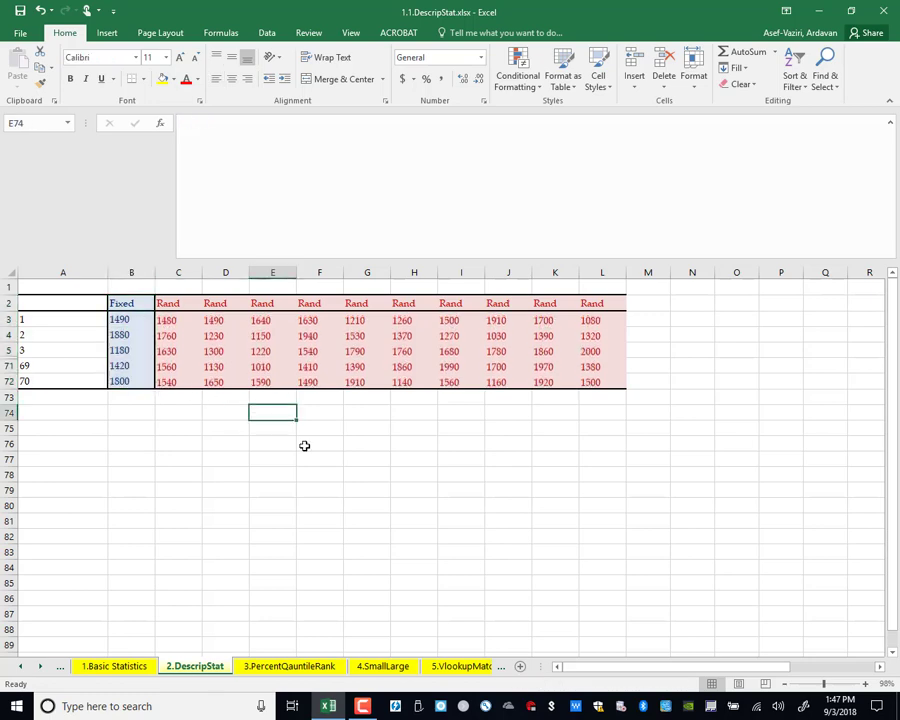
key(F9)
key(F9)
key(F9)
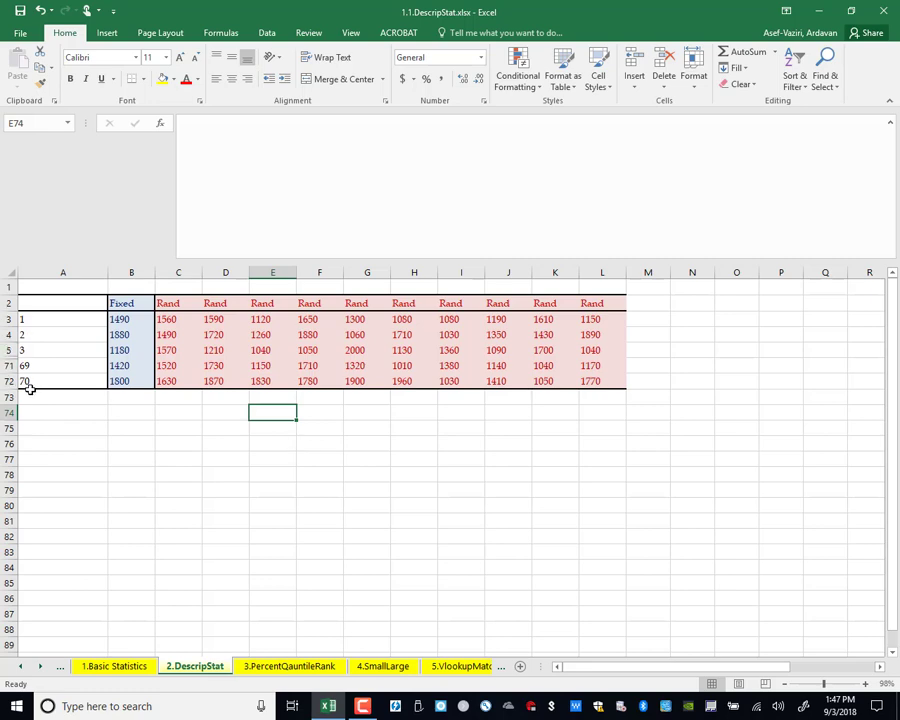
Step: Unhide the rows between 5 and 71, and hide rows 5 through 71 again
drag(8, 350, 9, 366)
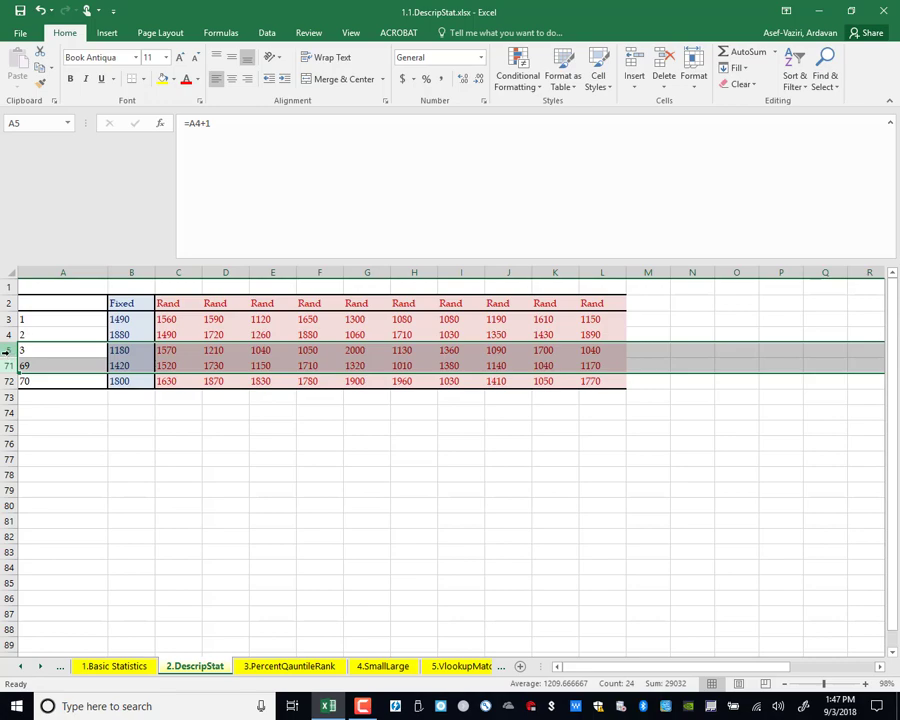
right_click(6, 350)
click(100, 555)
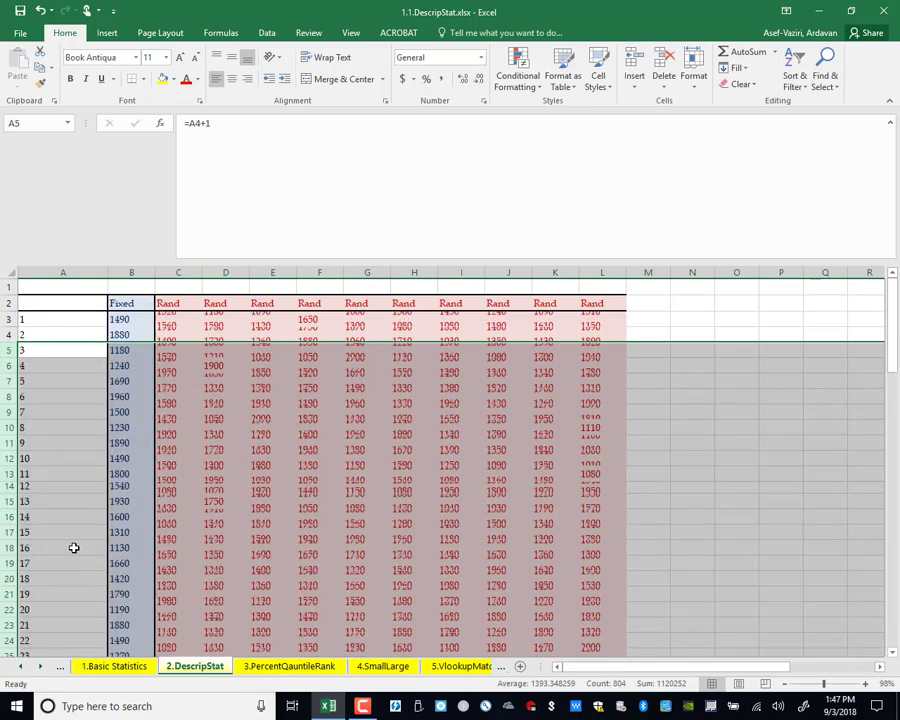
right_click(7, 366)
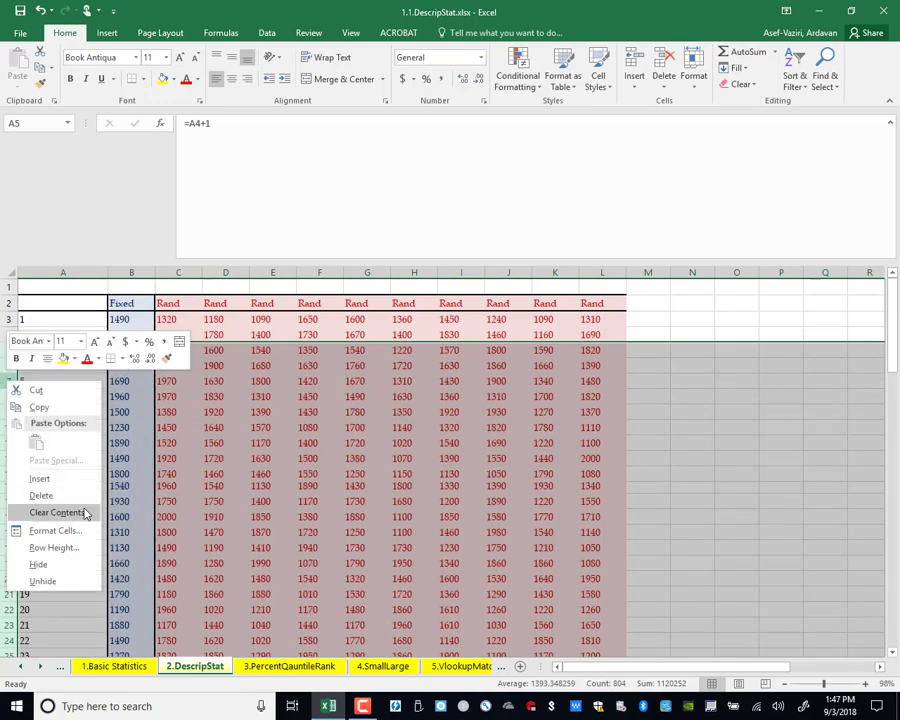
click(76, 566)
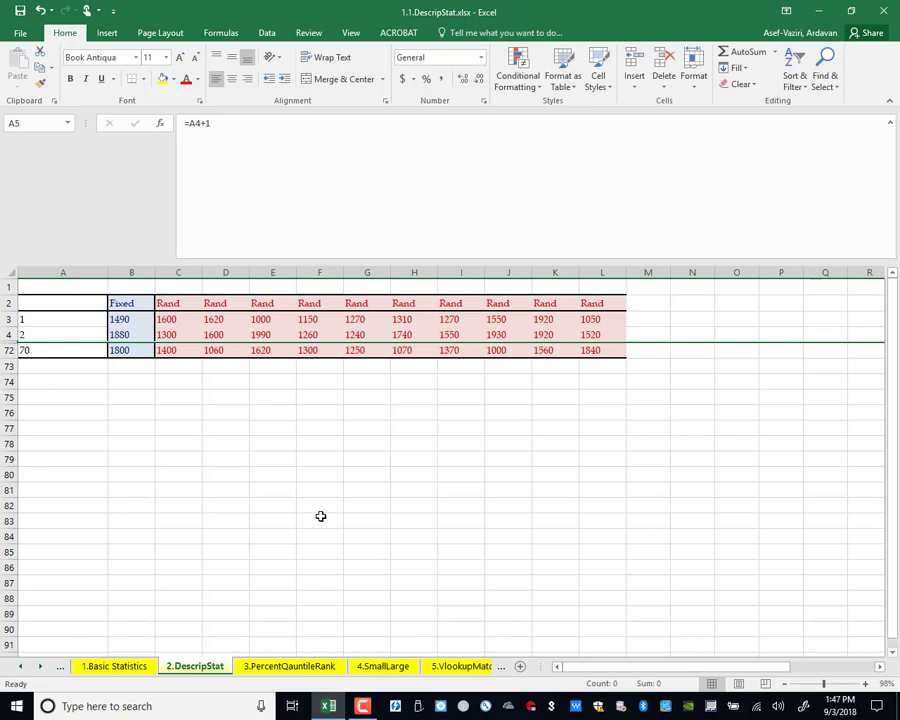
Step: Start a Descriptive Statistics analysis with B3:B72 as the input range and summary statistics enabled
click(270, 35)
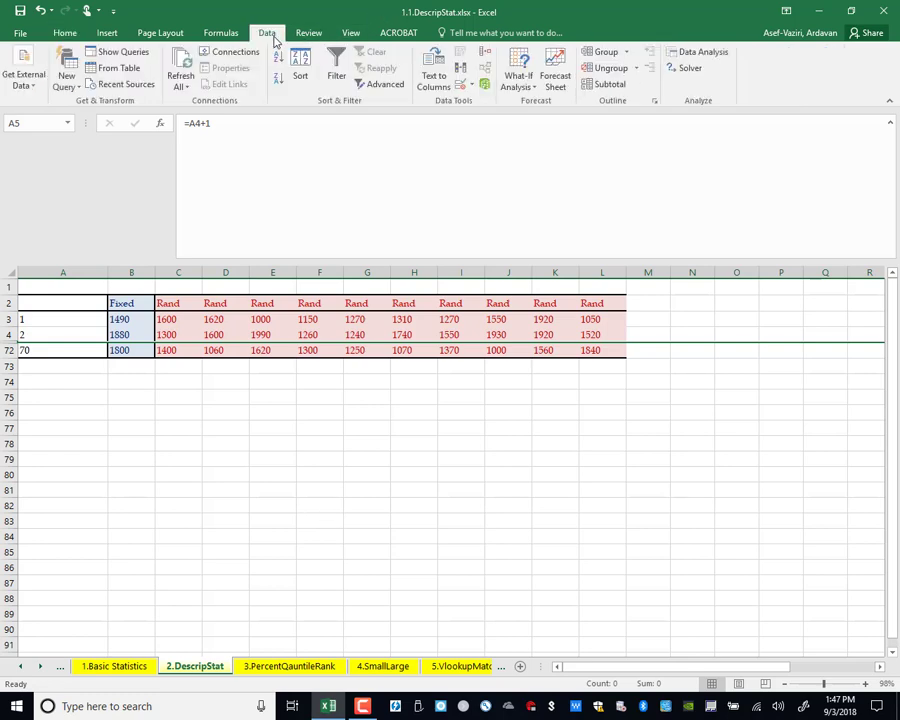
click(712, 53)
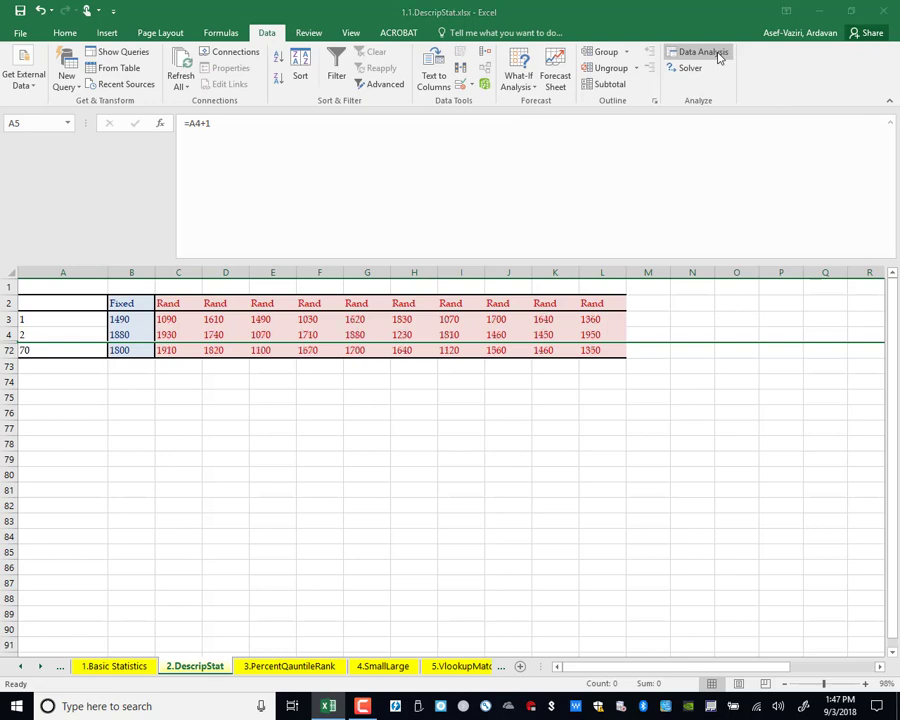
click(866, 172)
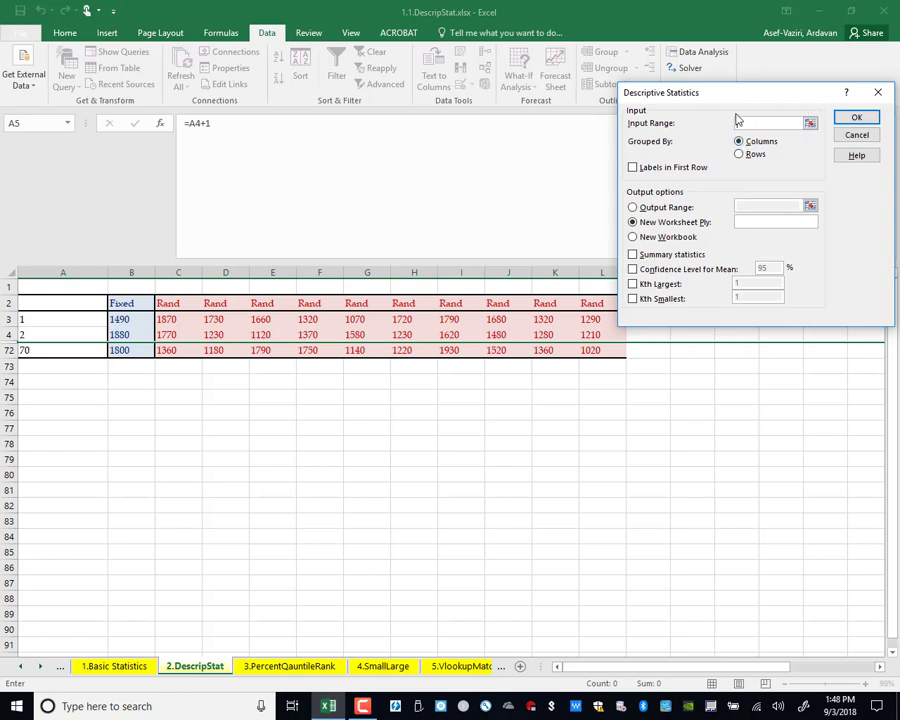
drag(127, 318, 138, 349)
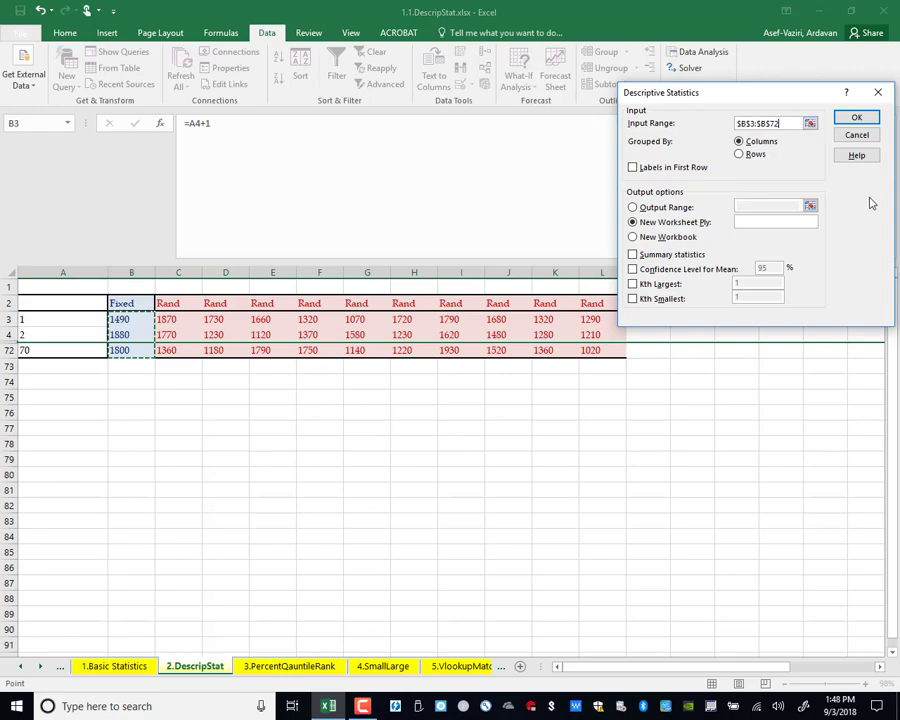
click(634, 254)
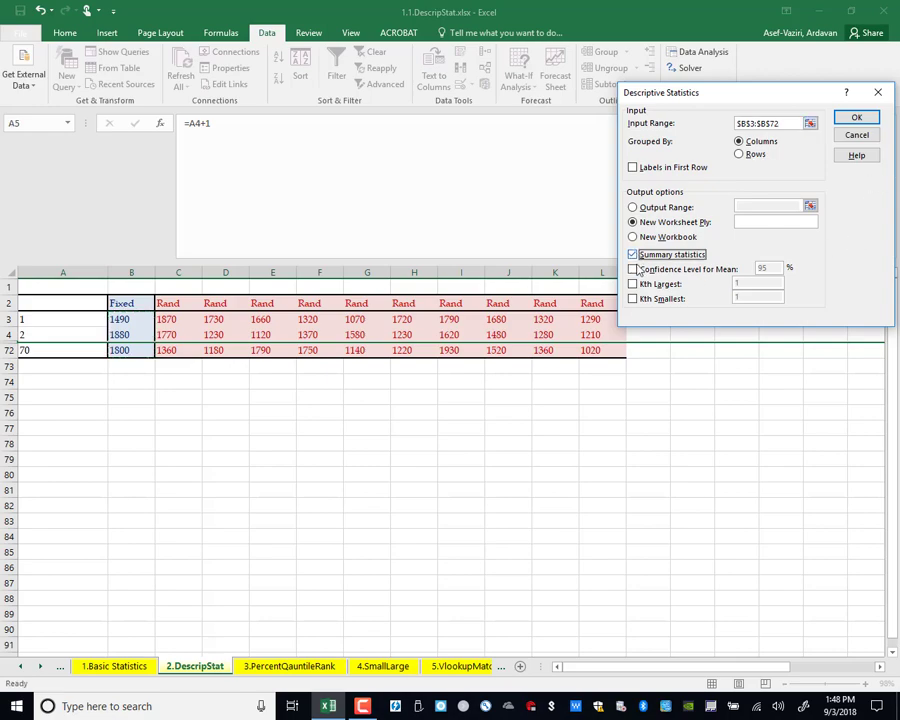
Step: Toggle the confidence level, Kth largest and Kth smallest outputs on and off, and switch the grouping to rows and back to columns
click(634, 269)
click(630, 281)
click(629, 295)
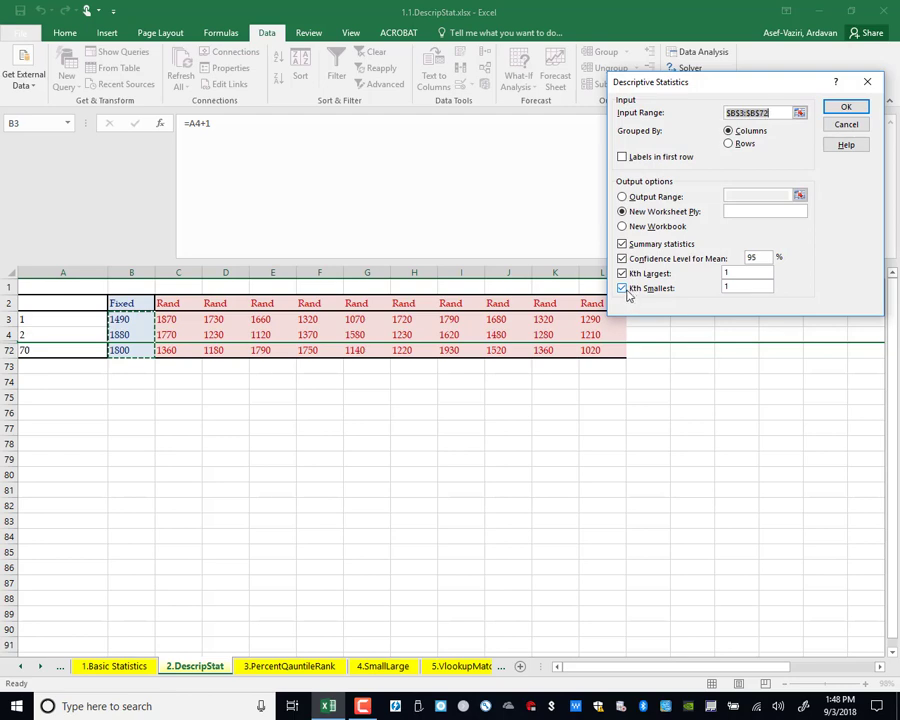
click(627, 290)
click(617, 270)
click(617, 254)
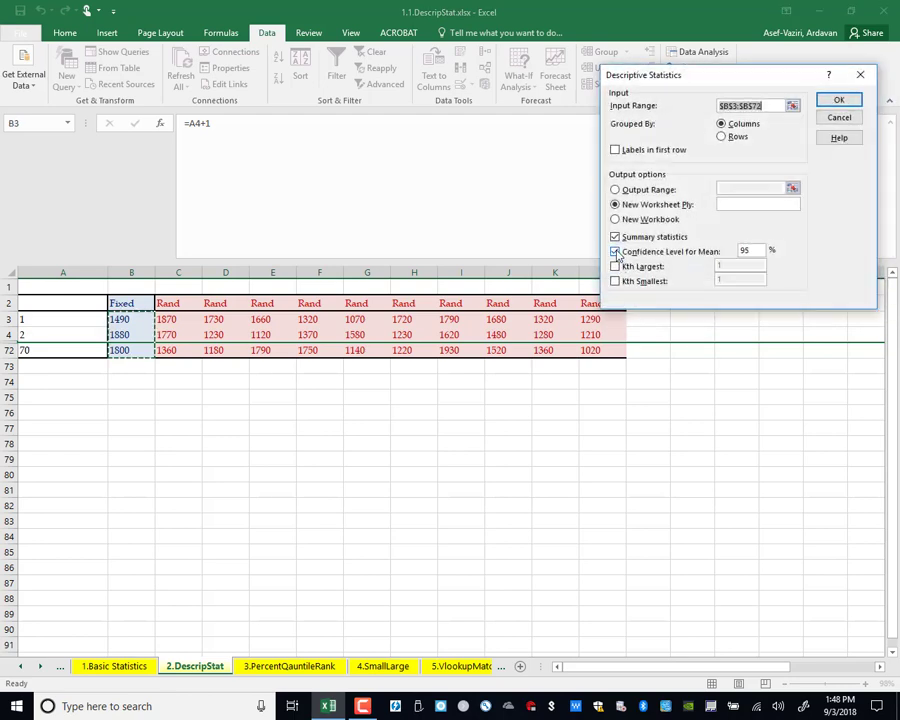
click(719, 134)
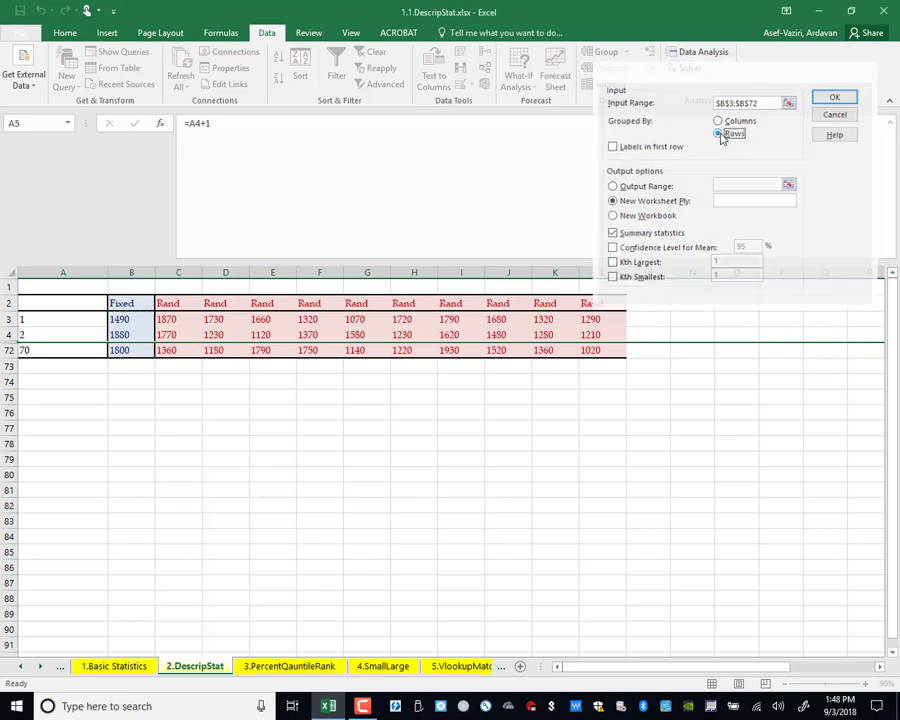
click(715, 118)
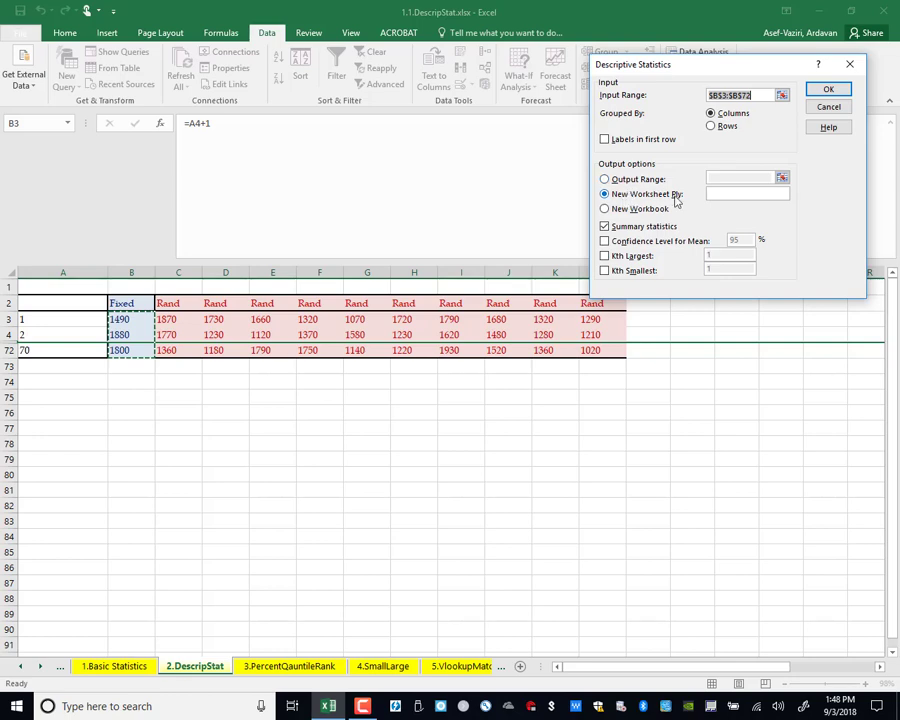
Step: Set the output range to cell A75 on the current sheet and run the Descriptive Statistics analysis
click(604, 179)
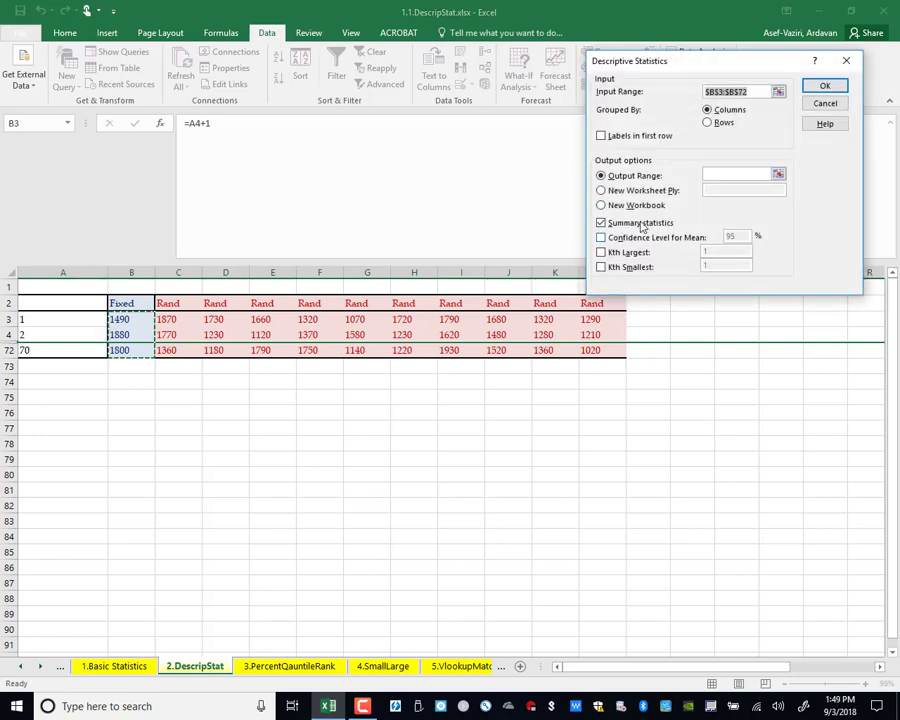
click(65, 397)
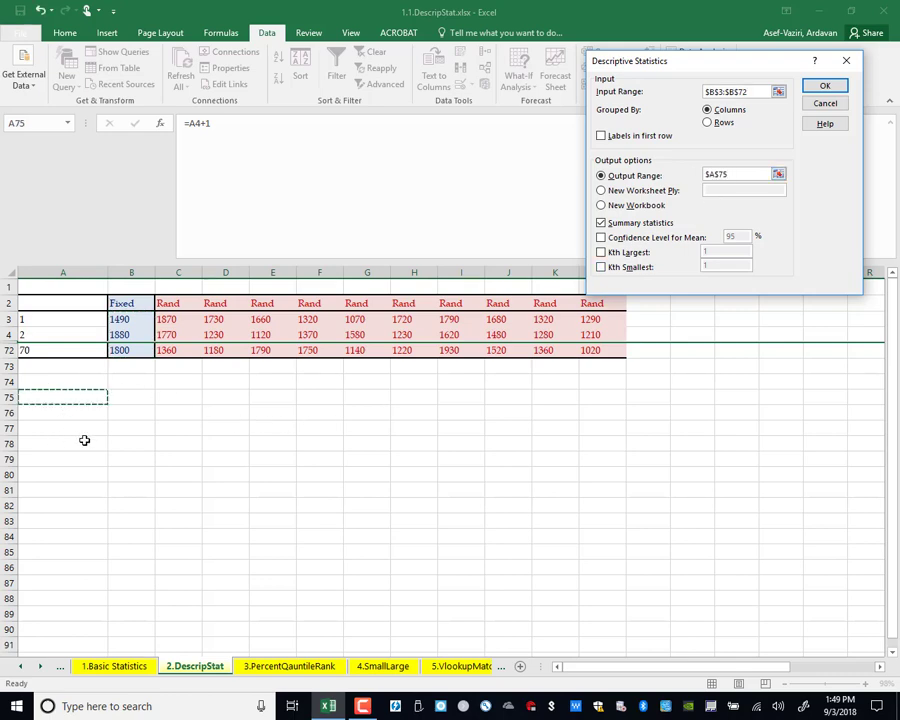
click(825, 85)
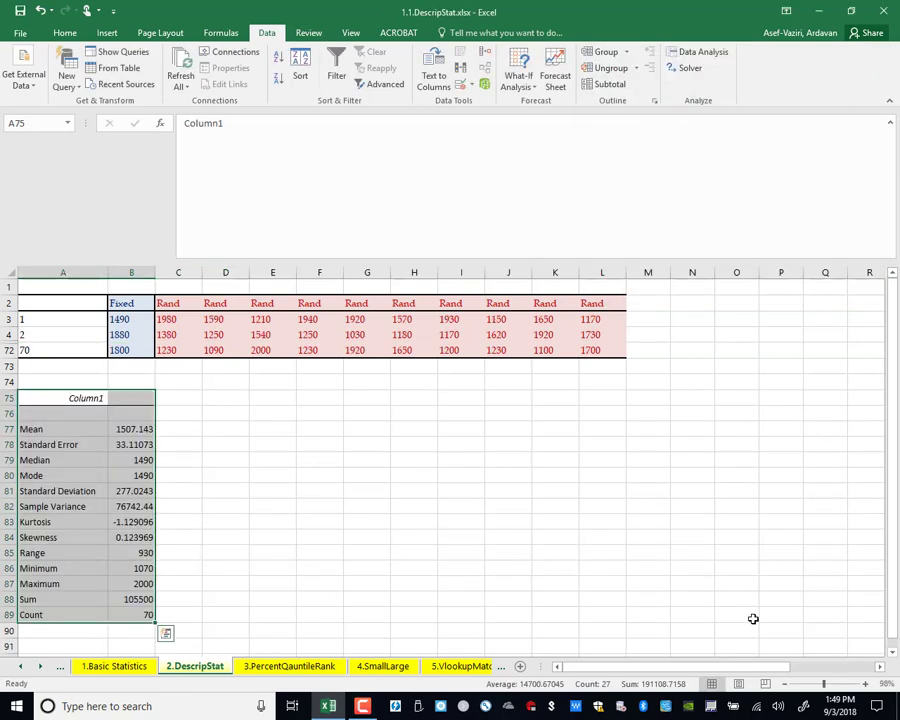
click(246, 524)
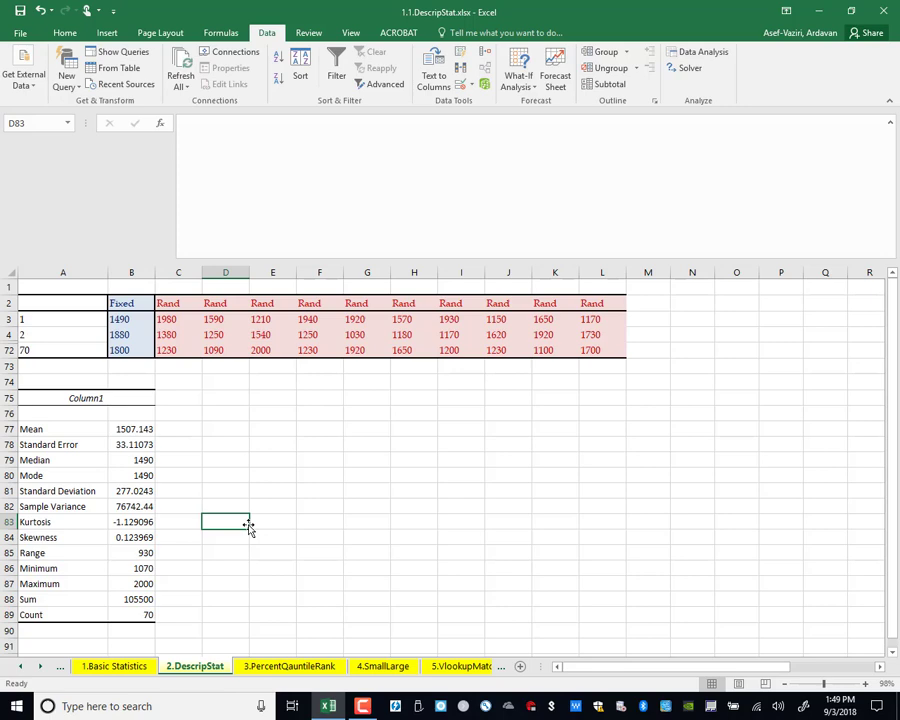
Step: Change the last Fixed value in B72 to 18000000 and check the statistics in B77:B89
click(132, 348)
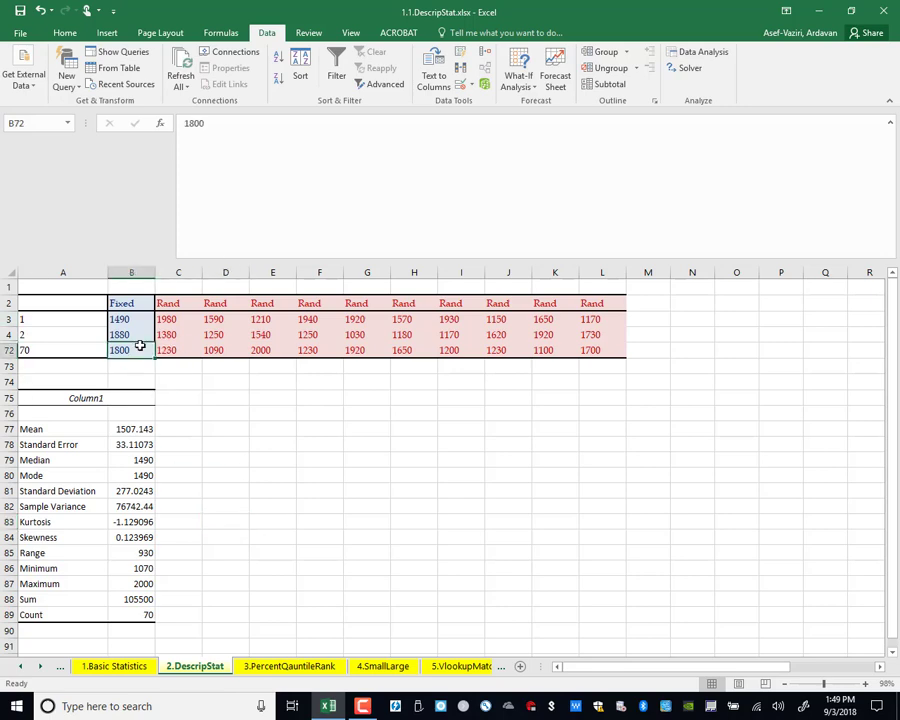
double_click(138, 349)
text(0000)
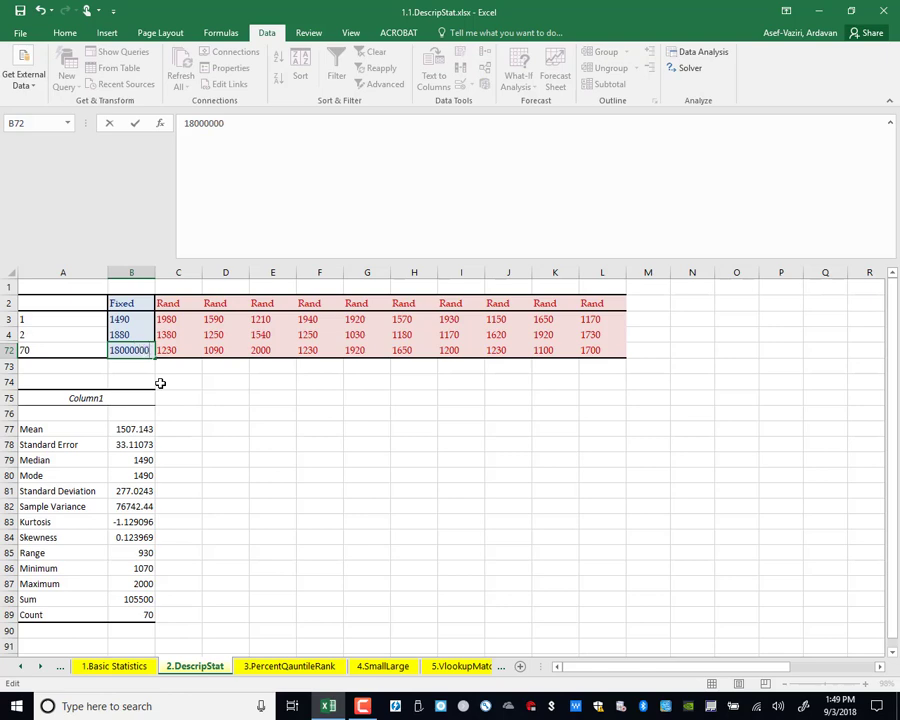
key(Return)
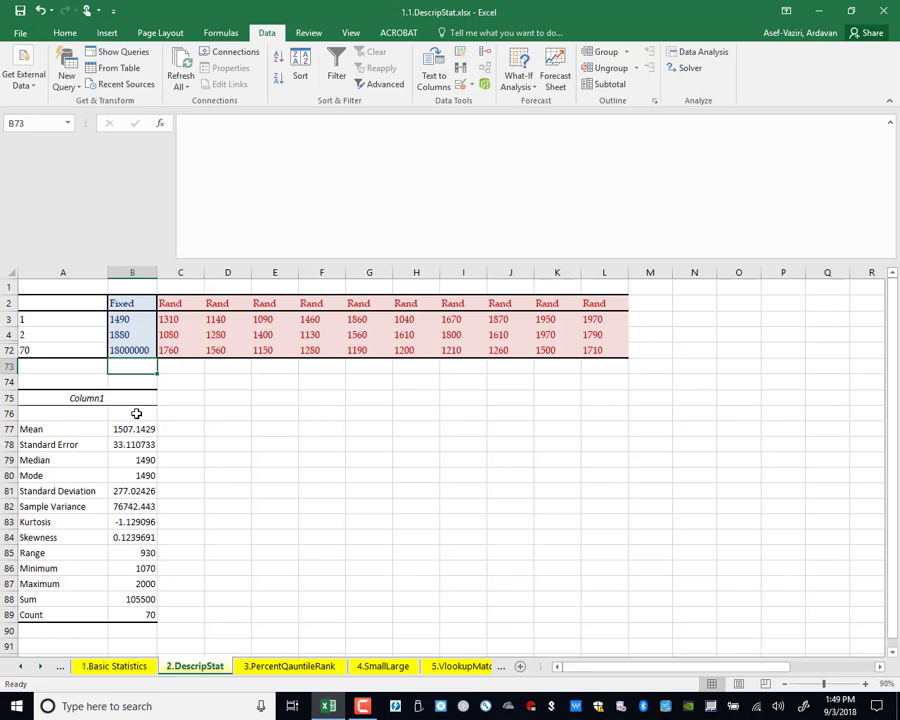
drag(140, 429, 136, 614)
Step: Undo the change to B72 and review the statistics in B77:B89 again
click(40, 10)
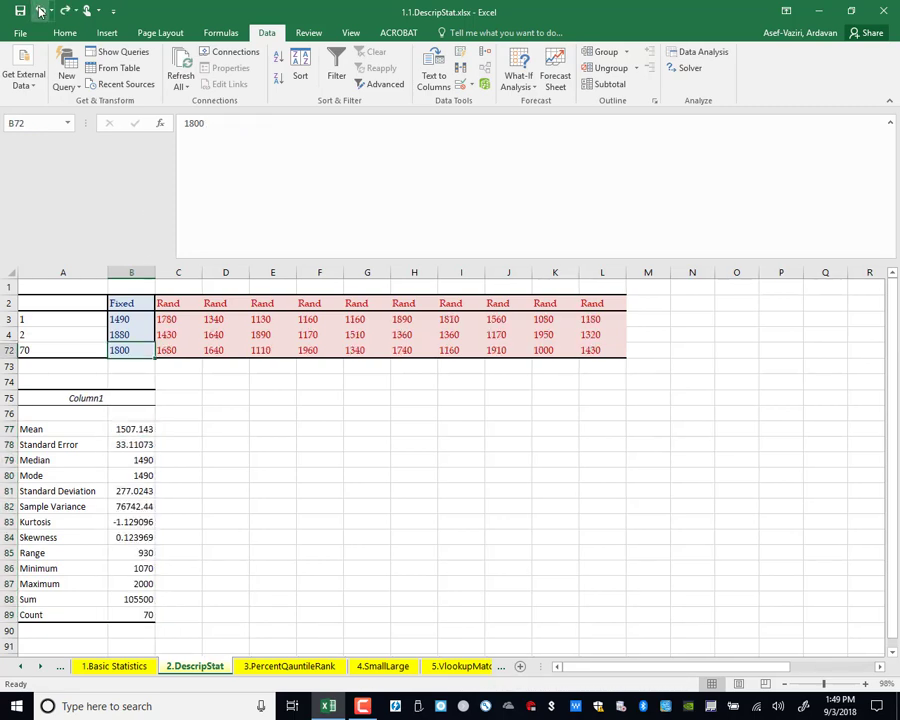
drag(121, 434, 130, 622)
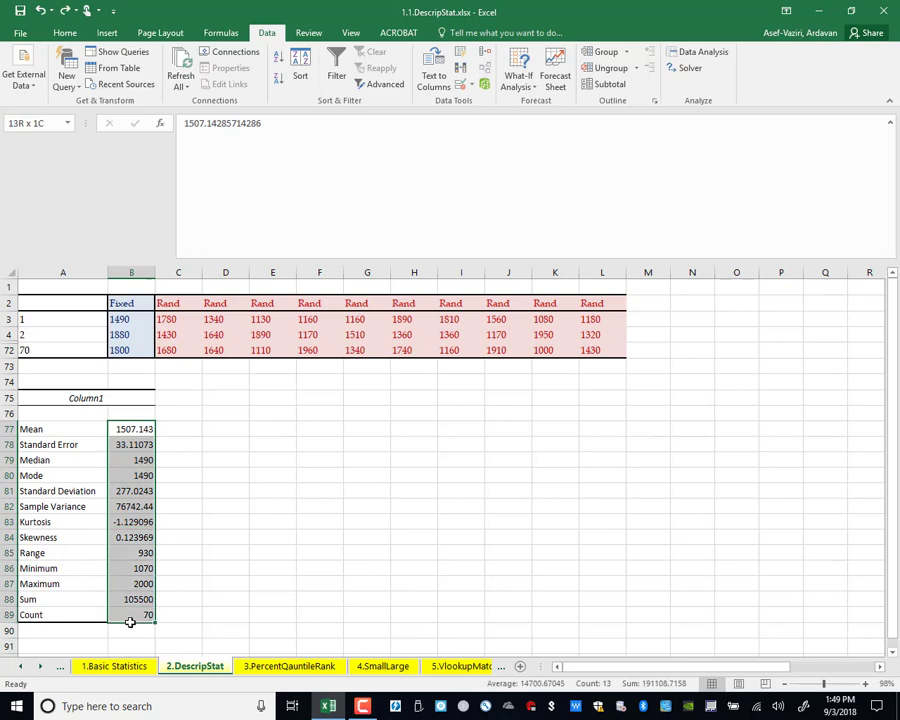
click(178, 522)
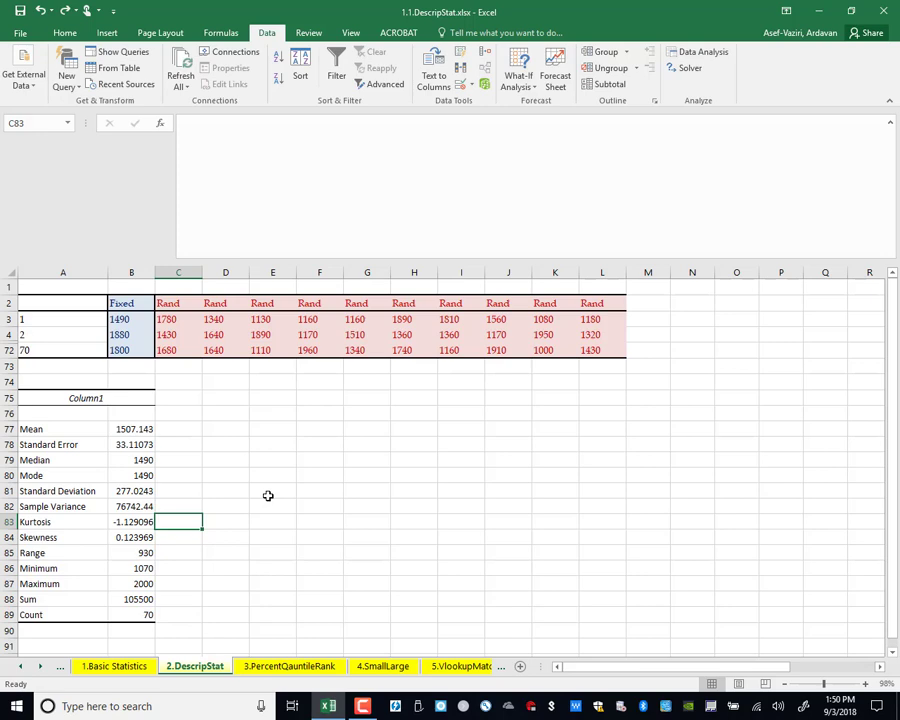
Step: Enter =AVERAGE($B$3:$B$72) in C77 beside the Mean and fill the formula down to C89
click(190, 430)
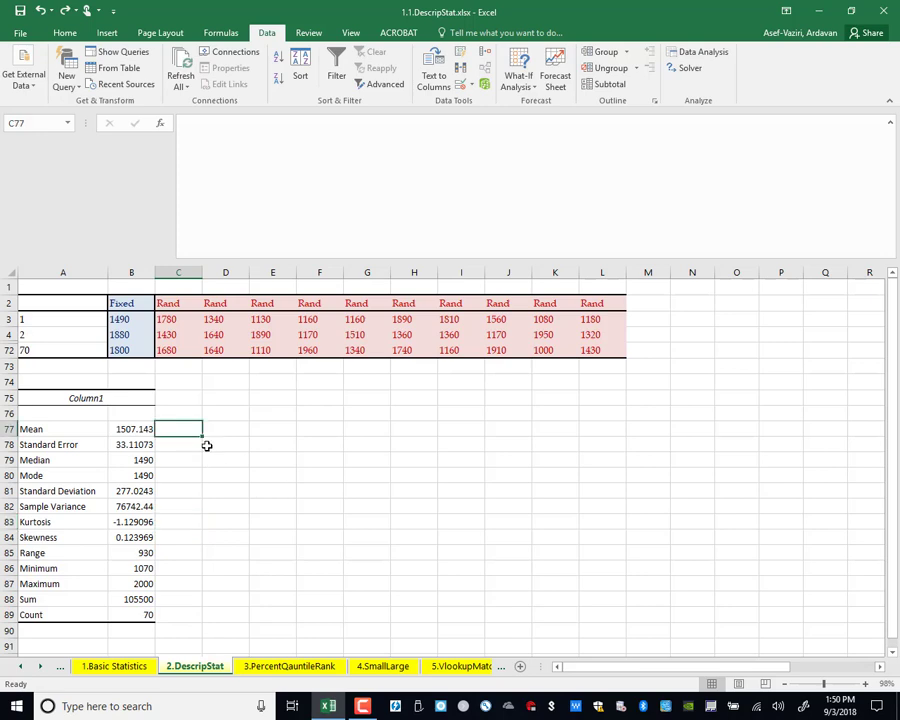
text(=avera)
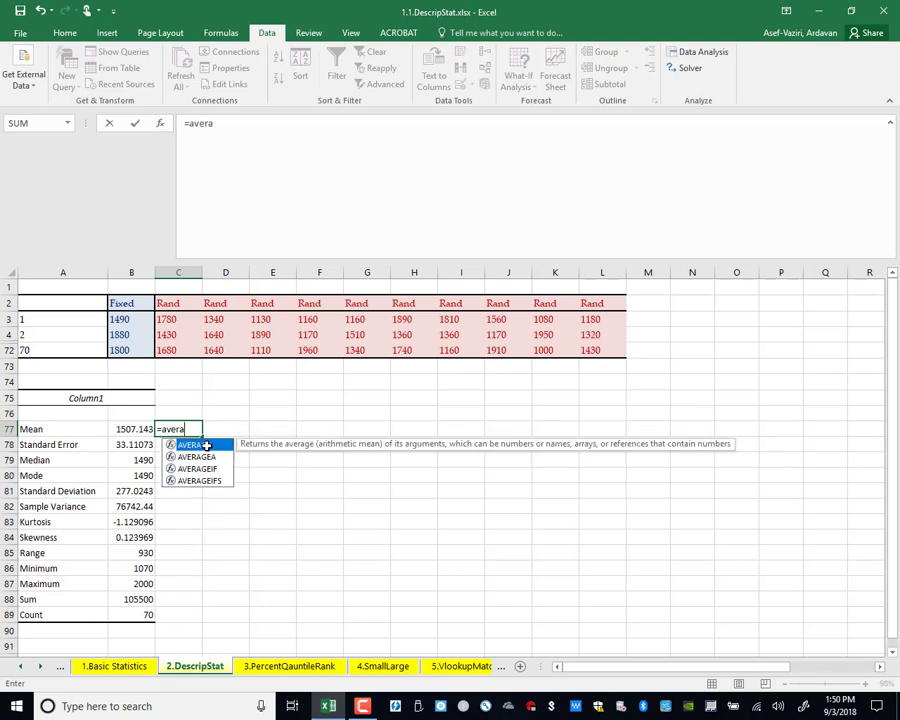
text(ge()
drag(119, 319, 119, 347)
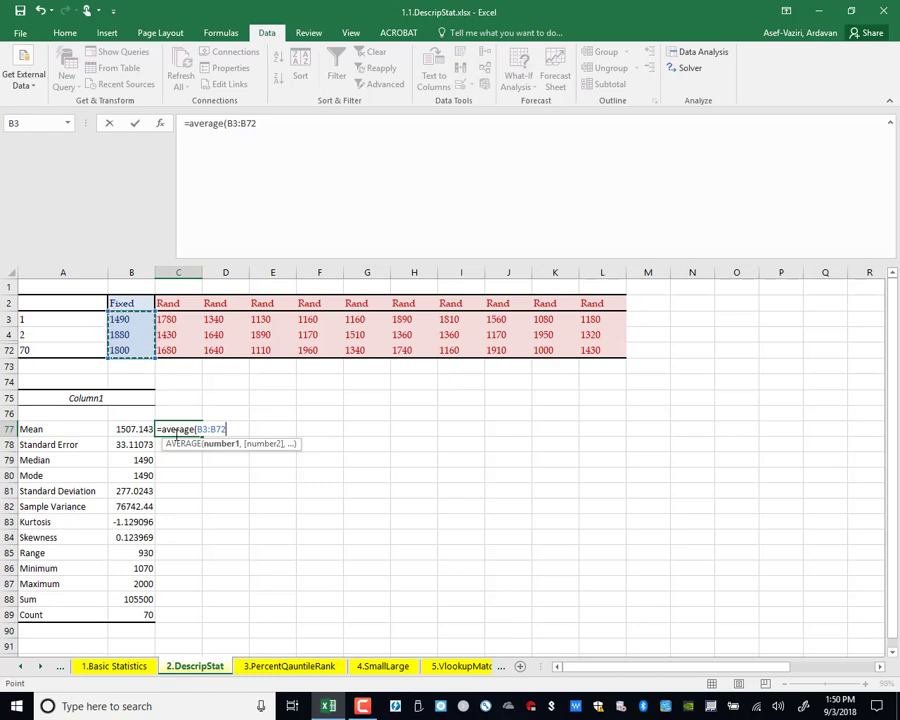
key(F4)
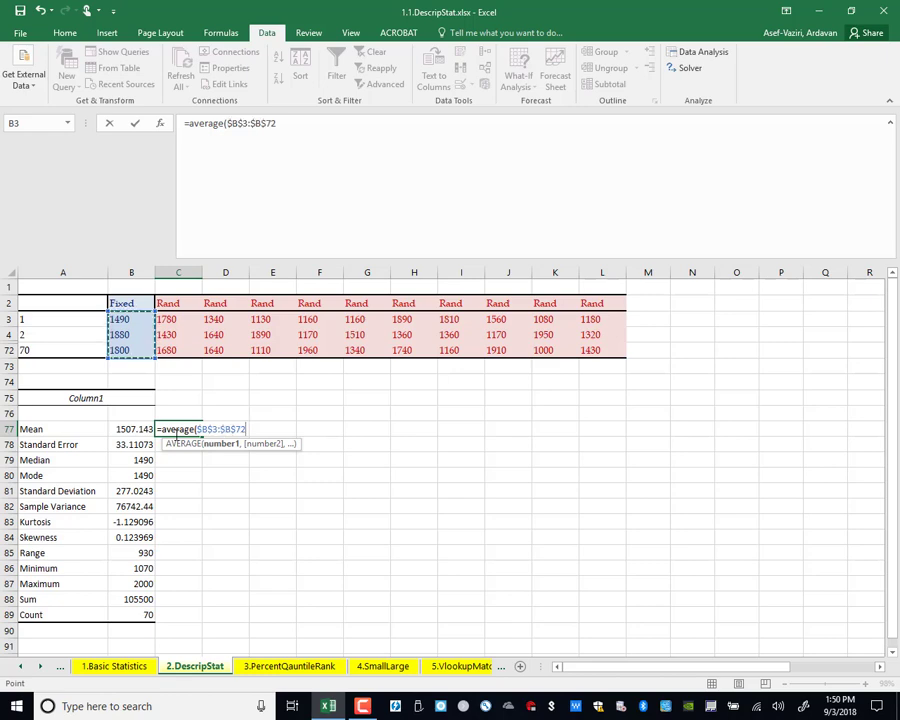
key(Return)
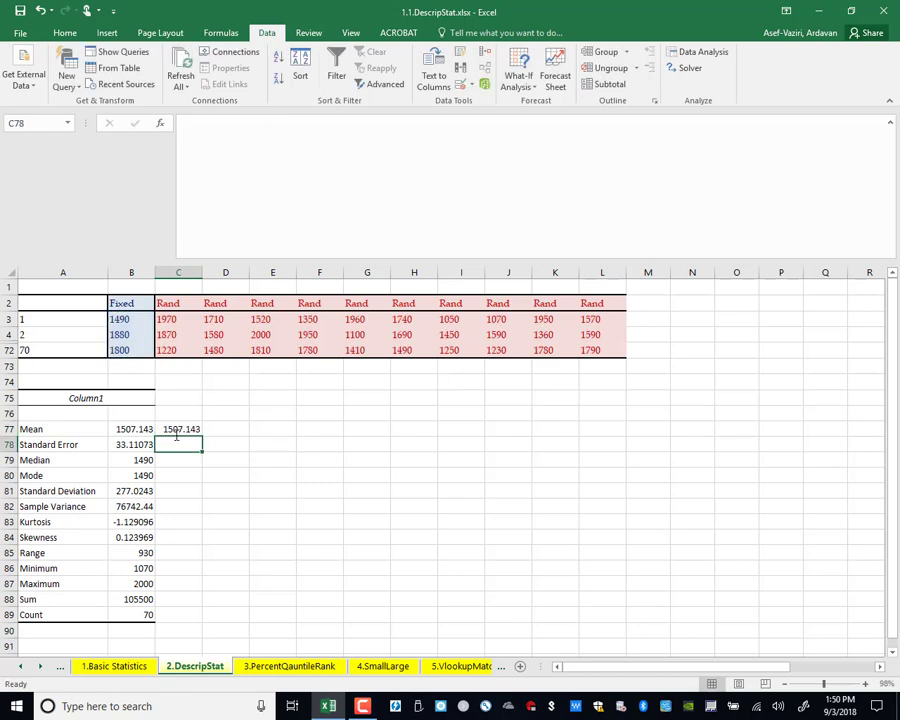
click(177, 427)
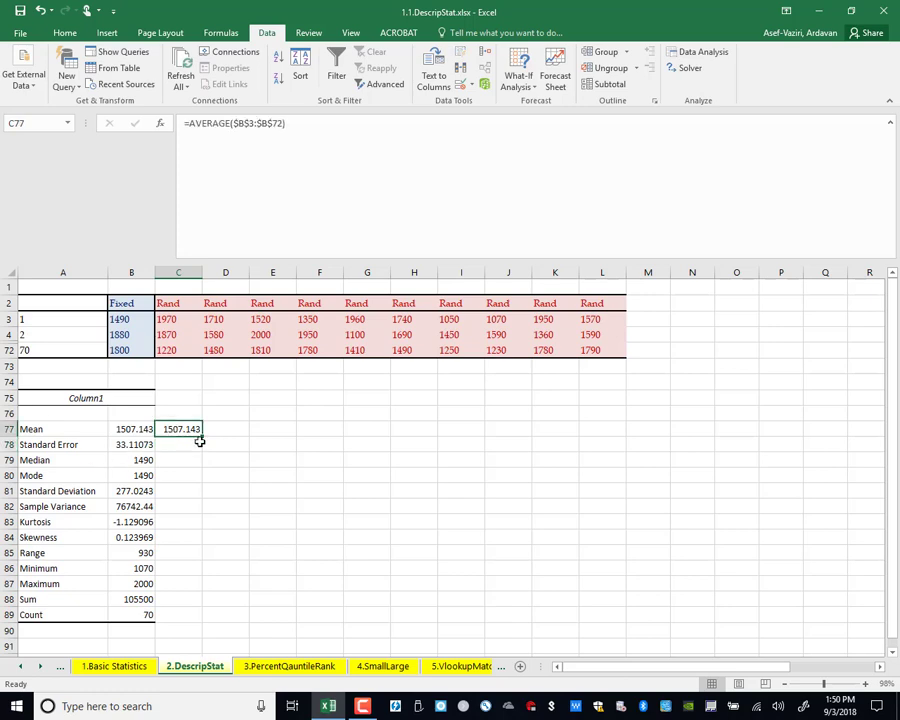
double_click(202, 435)
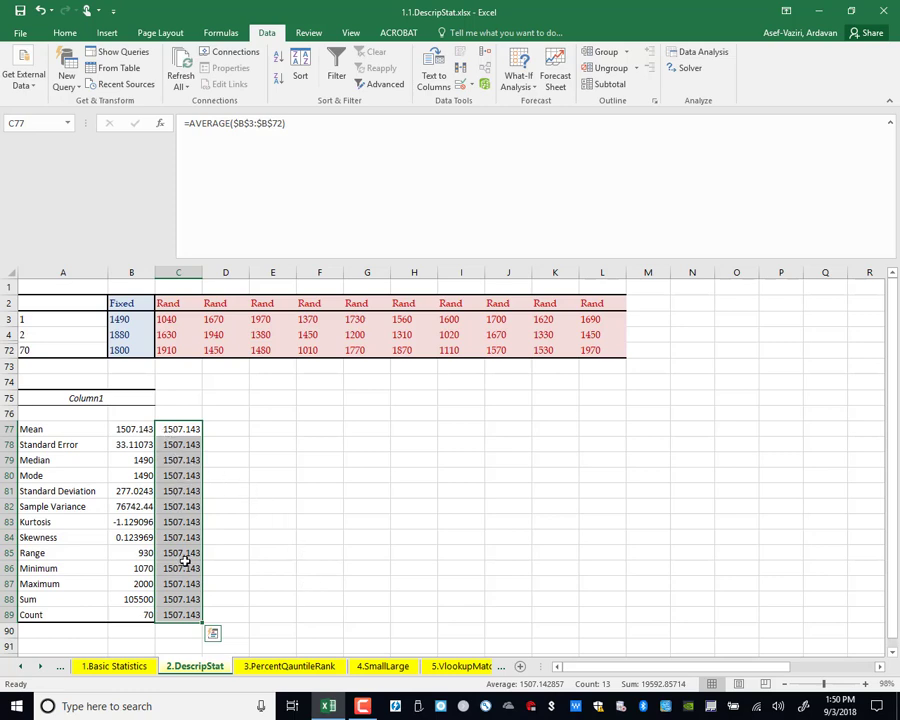
Step: Clear the copied average formula from C78 beside Standard Error
double_click(185, 476)
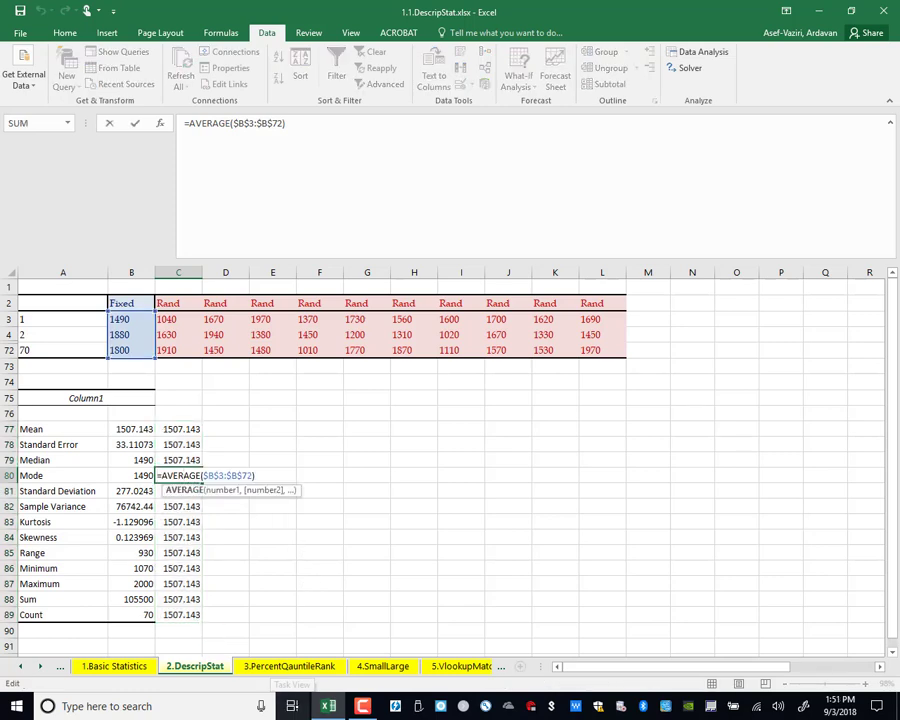
key(Return)
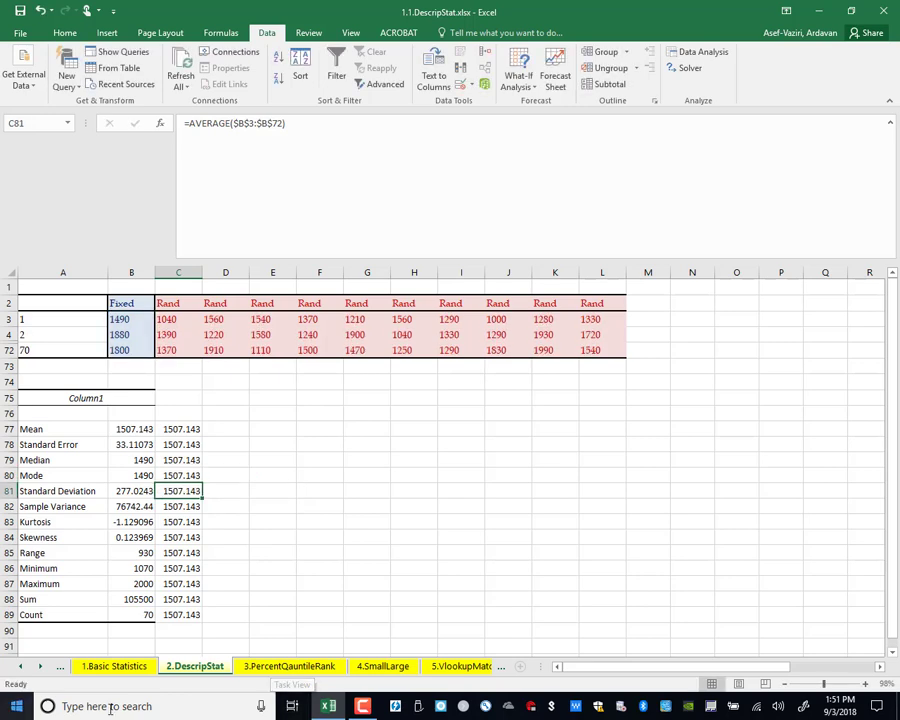
click(174, 444)
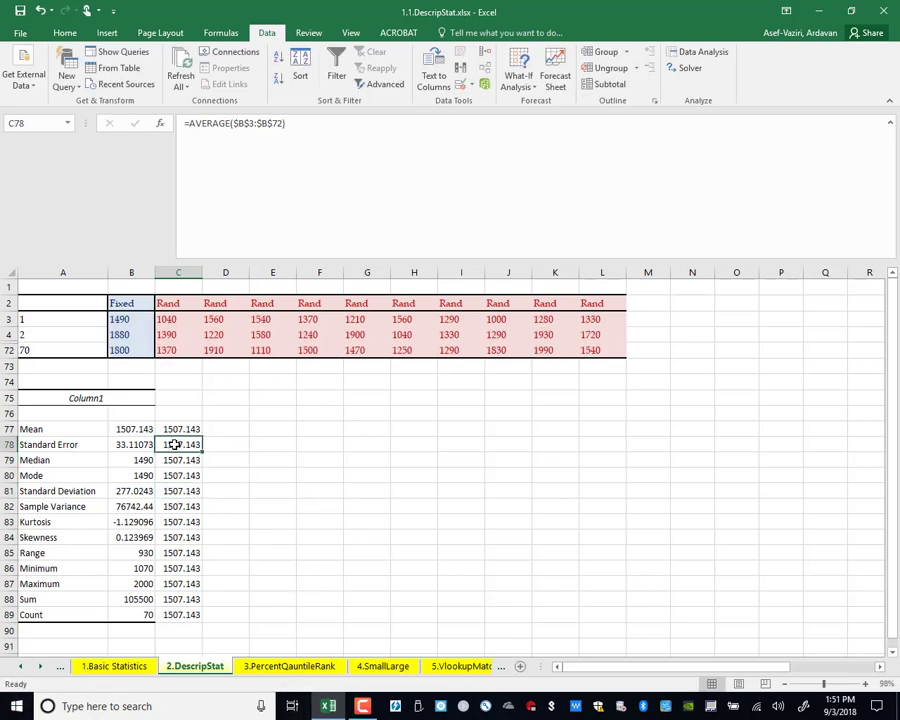
key(Delete)
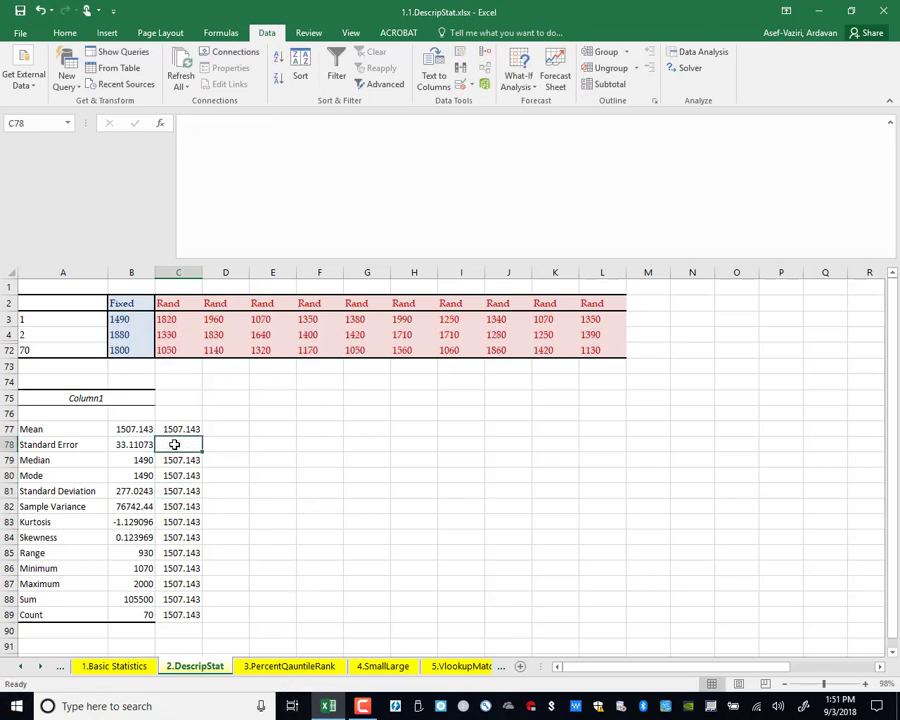
Step: Change the function in C79 beside Median so the formula reads =MEDIAN($B$3:$B$72)
click(178, 458)
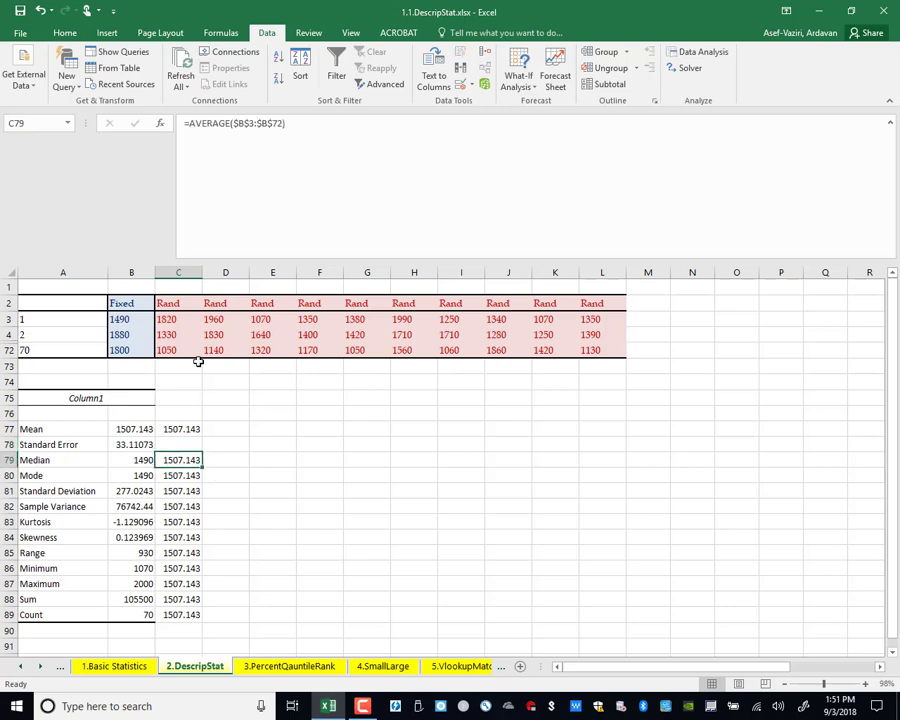
click(229, 124)
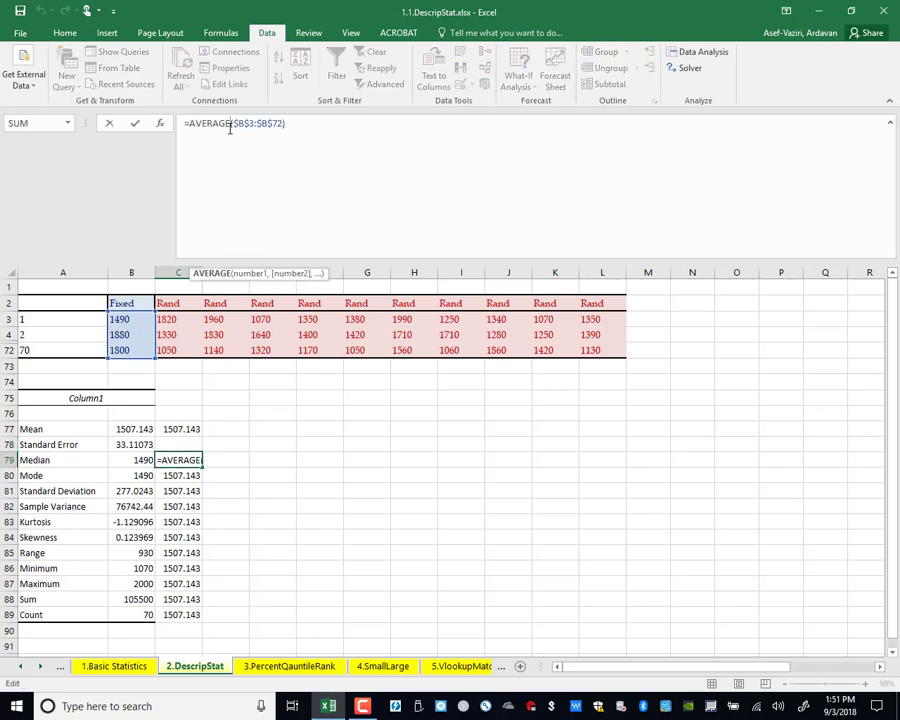
key(BackSpace)
key(BackSpace)
key(BackSpace)
key(BackSpace)
key(BackSpace)
key(BackSpace)
key(BackSpace)
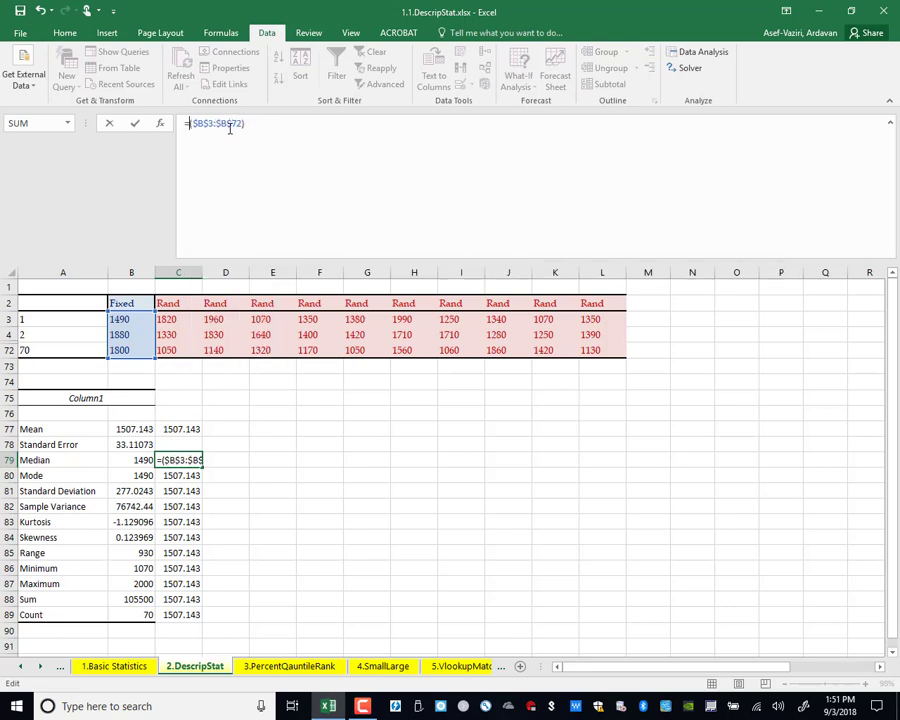
text(medi)
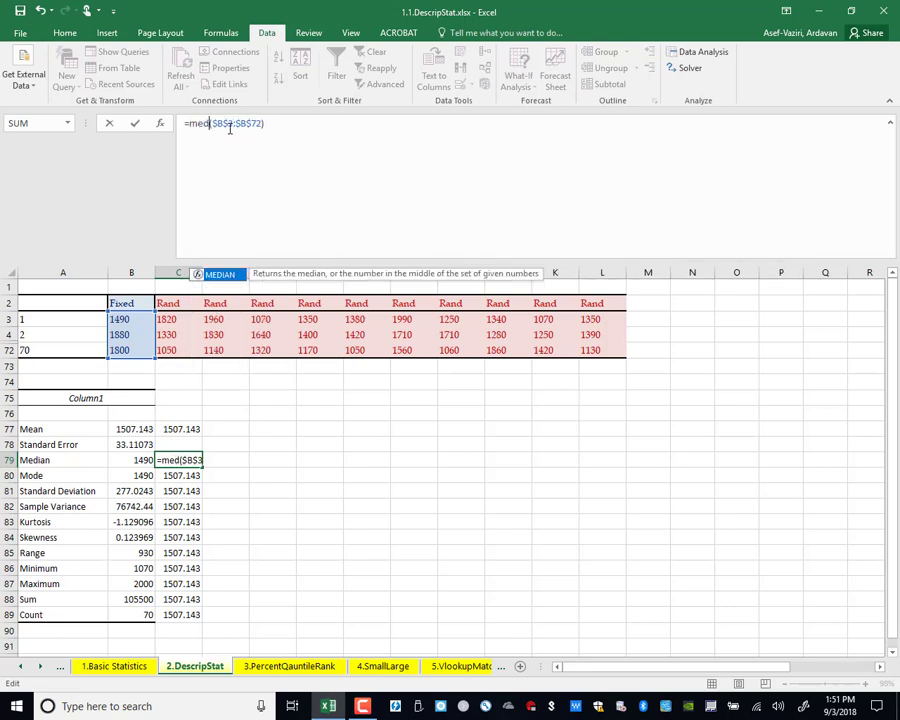
text(an)
key(Return)
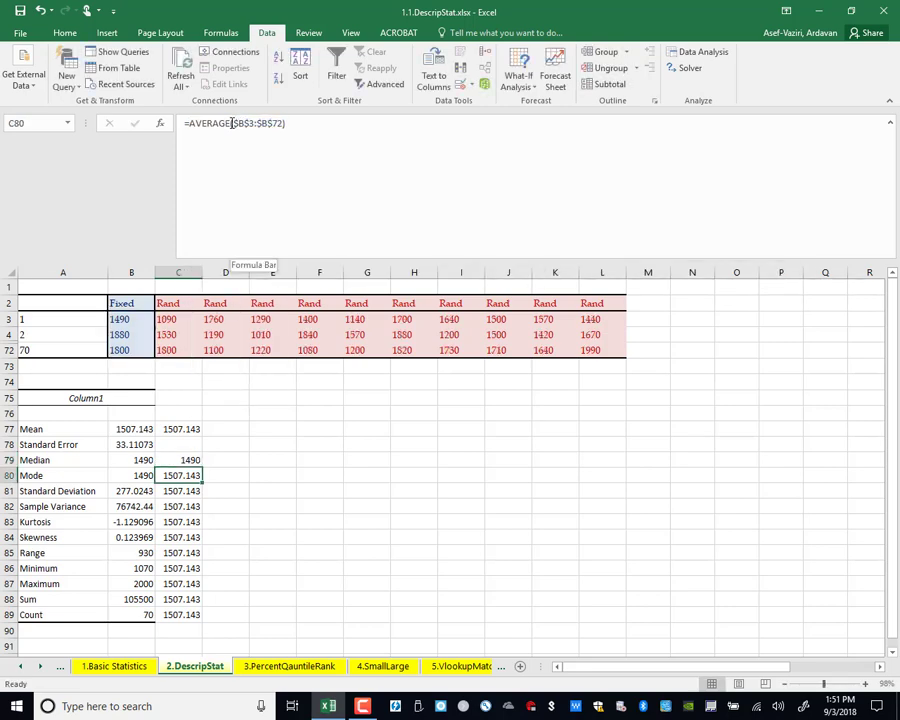
Step: Change the function in C80 beside Mode so the formula reads =MODE($B$3:$B$72)
click(232, 124)
key(BackSpace)
key(BackSpace)
key(BackSpace)
key(BackSpace)
key(BackSpace)
key(BackSpace)
key(BackSpace)
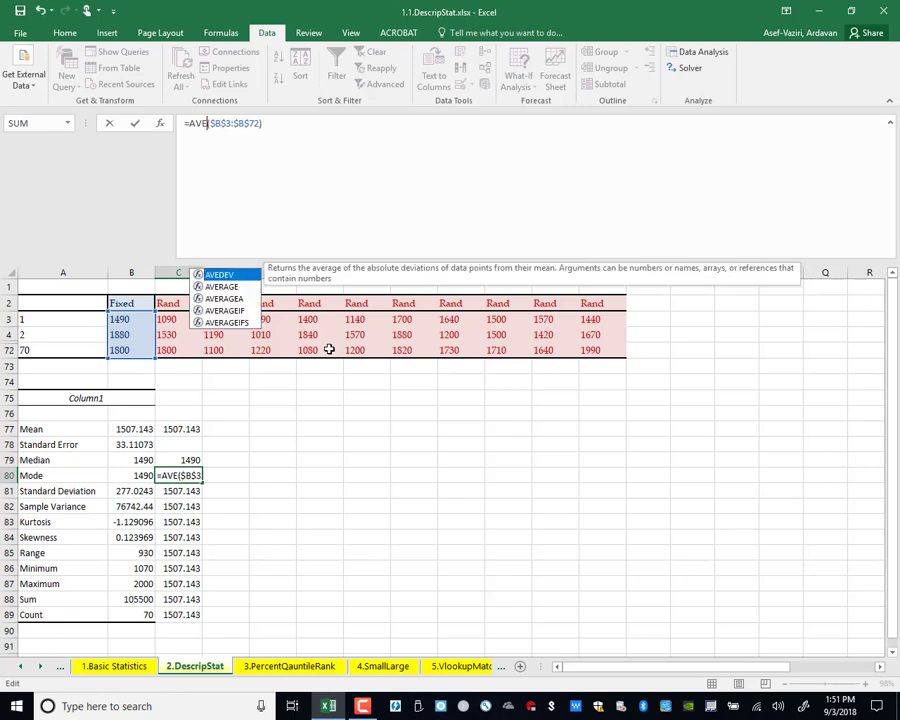
text(mode)
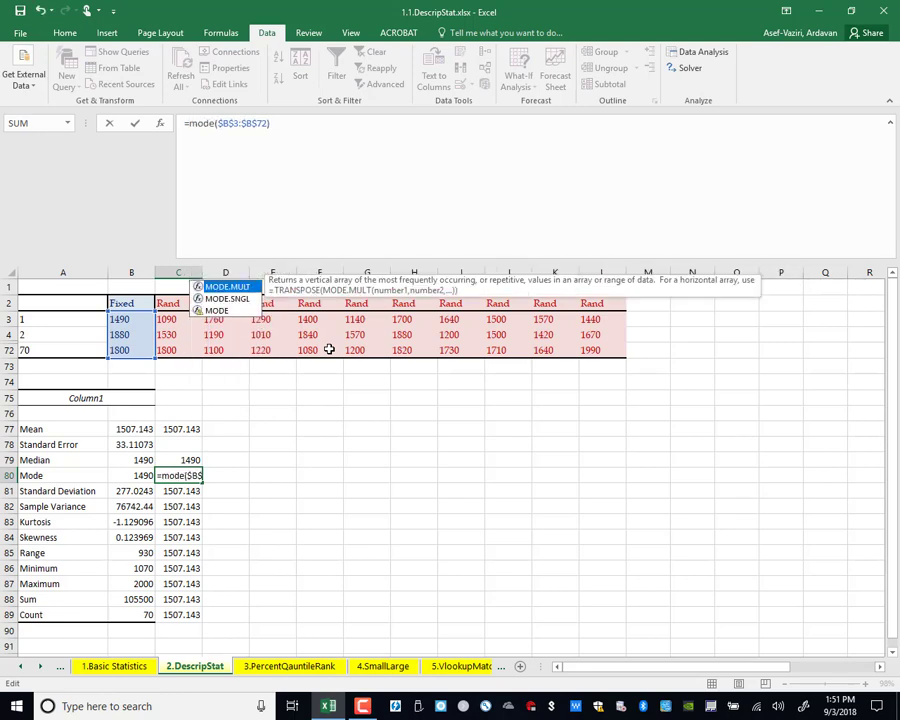
Step: Review the mean, median and mode formulas in C77, C79 and C80 against the tool's results
click(191, 459)
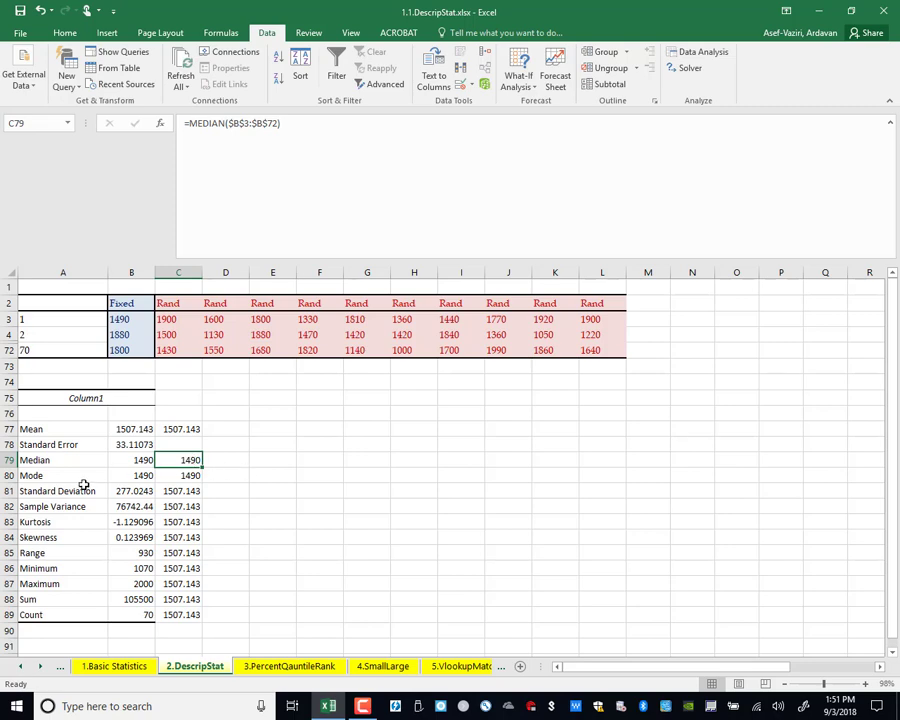
click(180, 429)
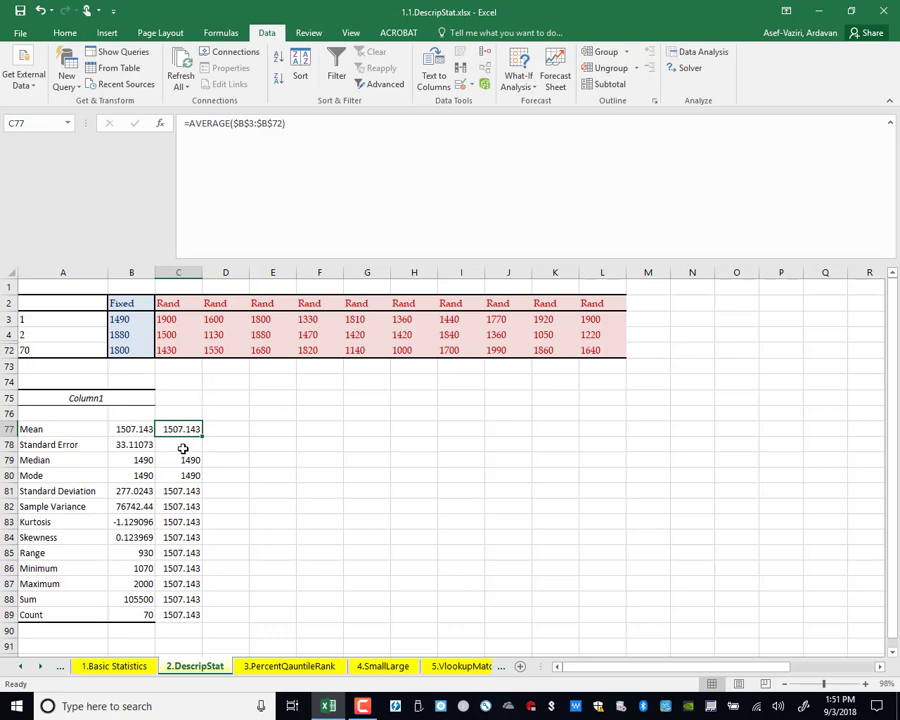
click(178, 474)
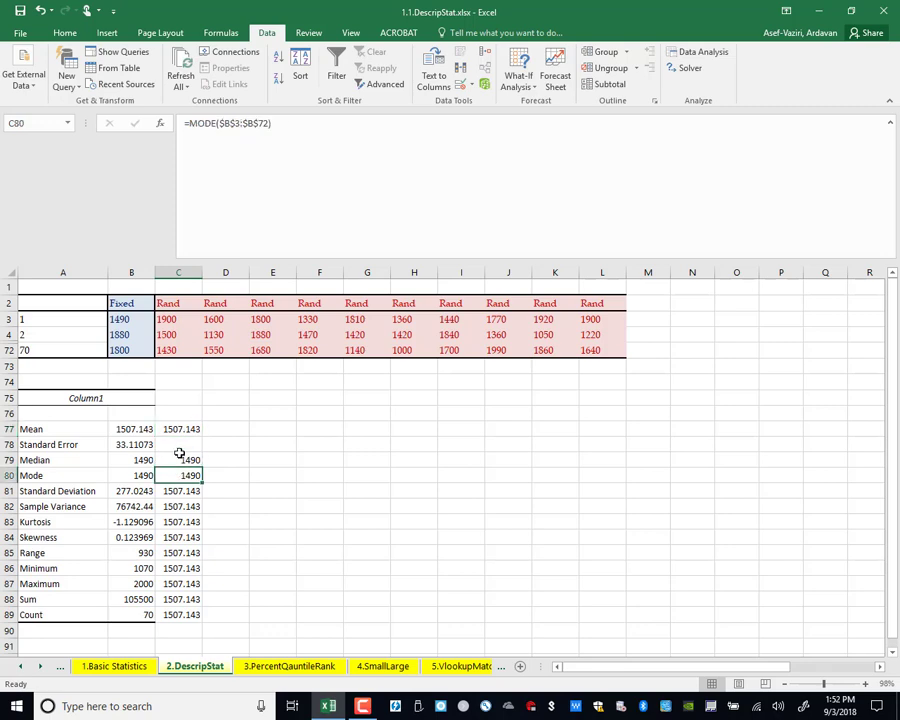
click(179, 458)
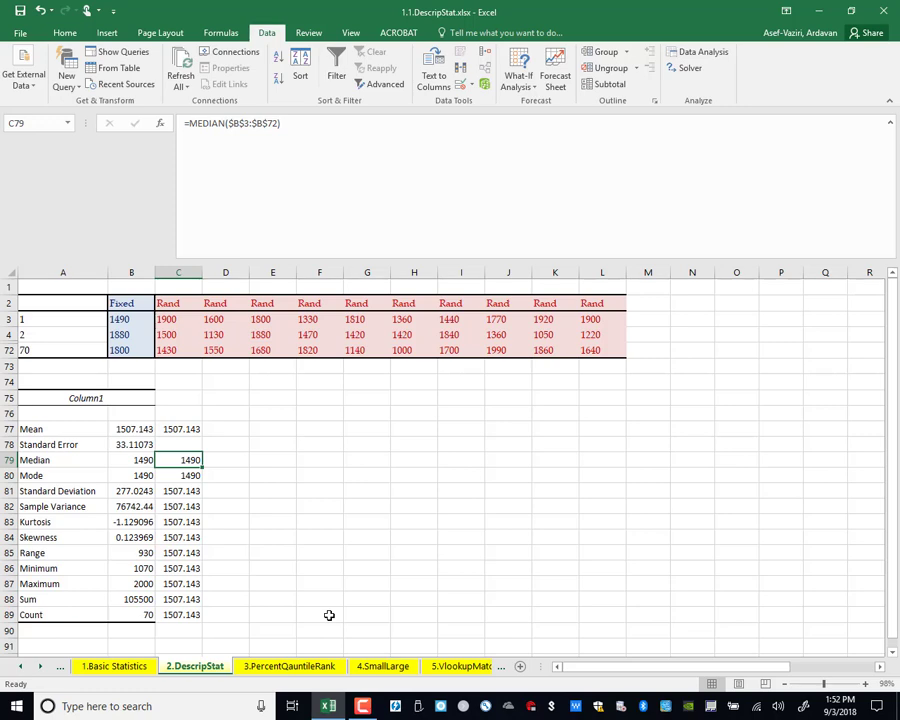
Step: Change C81 beside Standard Deviation to =STDEV.S($B$3:$B$72) and calculate the Sample Variance in C82 as the square of C81
key(Down)
key(Down)
click(226, 123)
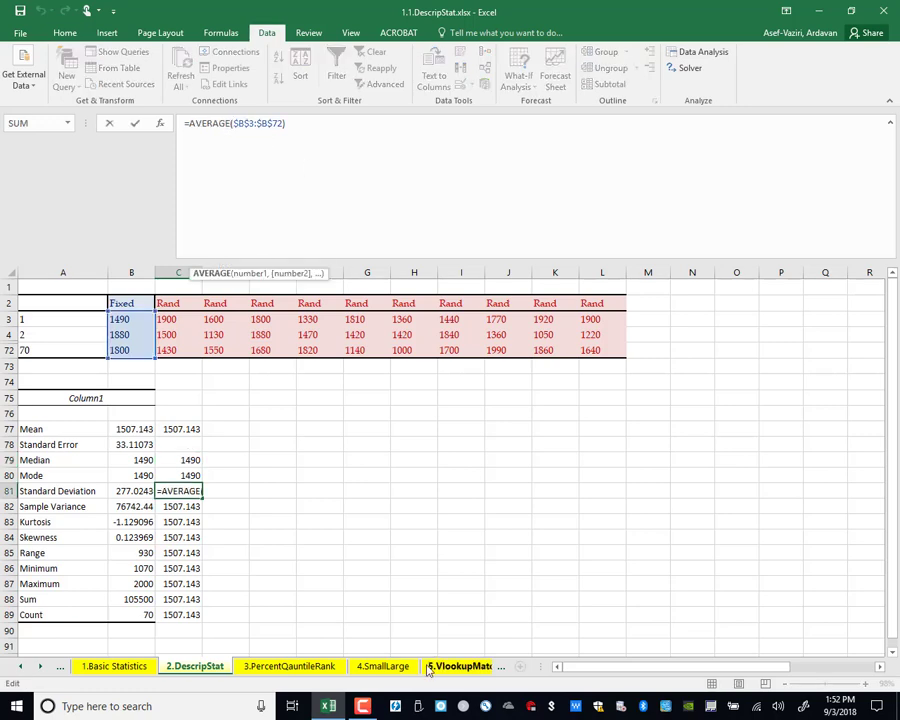
key(BackSpace)
key(BackSpace)
key(BackSpace)
key(BackSpace)
key(BackSpace)
key(BackSpace)
key(BackSpace)
text(STDEV.S)
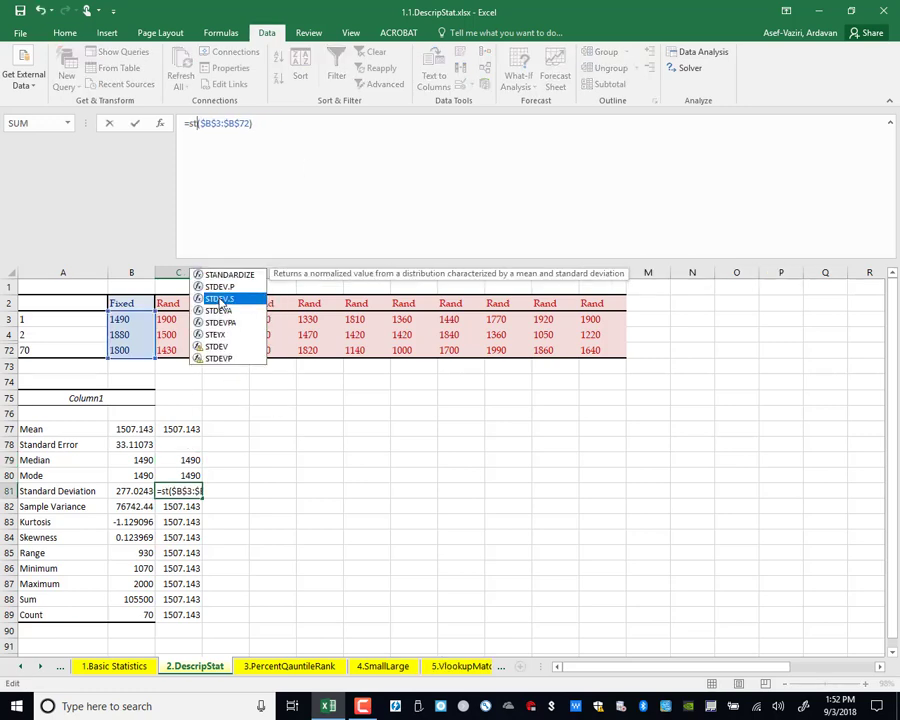
key(Return)
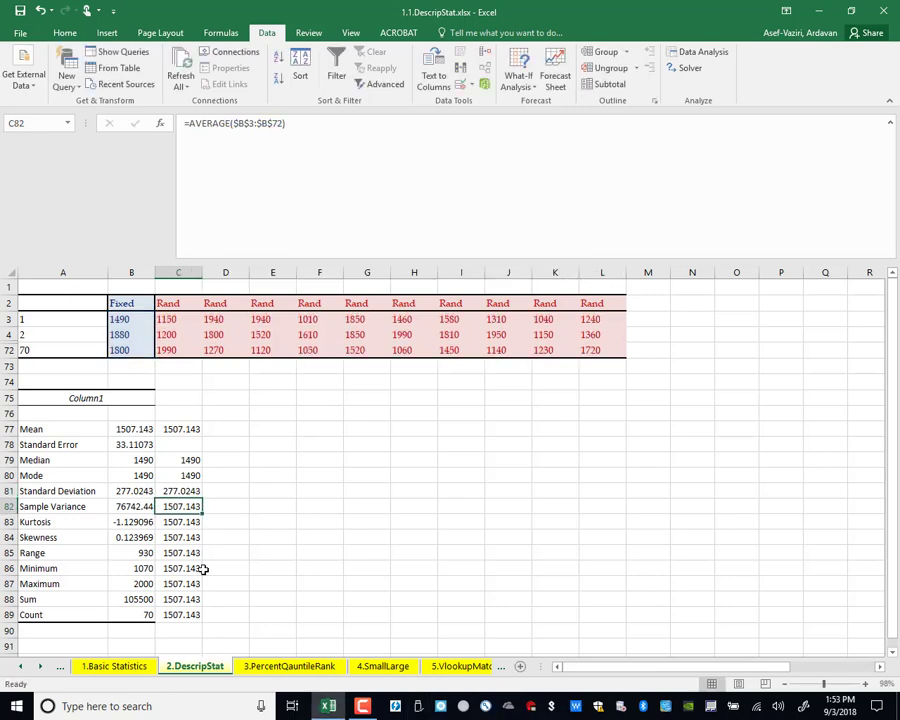
text(=)
click(180, 491)
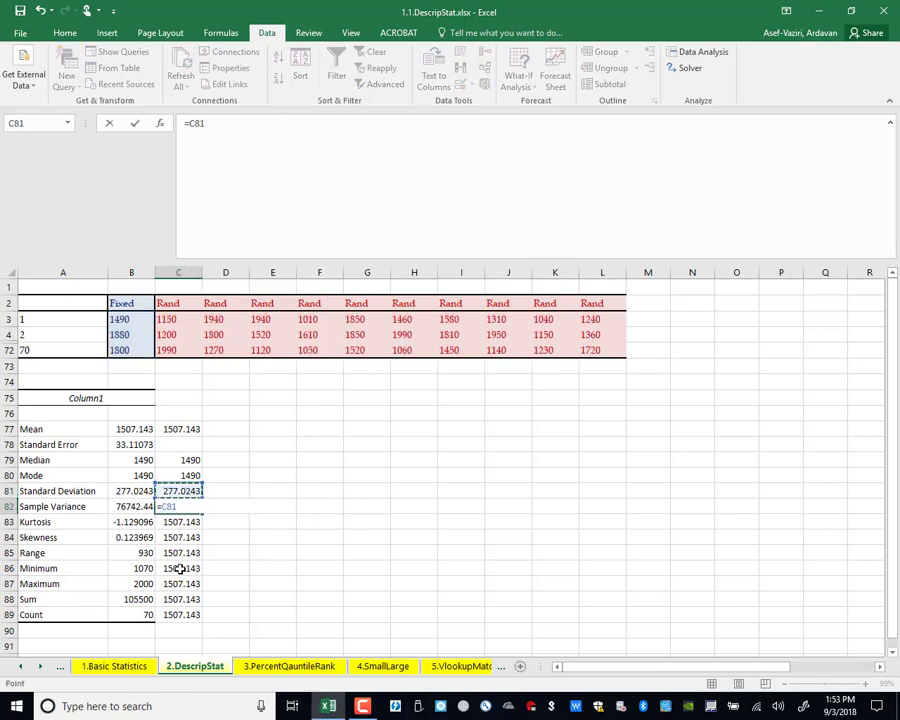
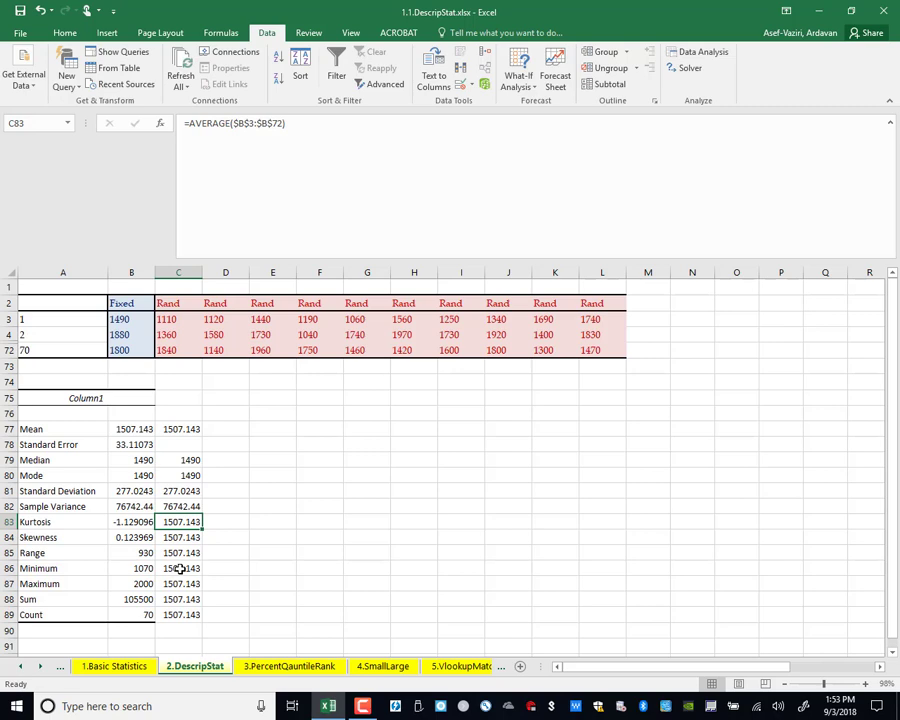
Step: Change the function in C83 beside Kurtosis so the formula reads =KURT($B$3:$B$72)
double_click(203, 522)
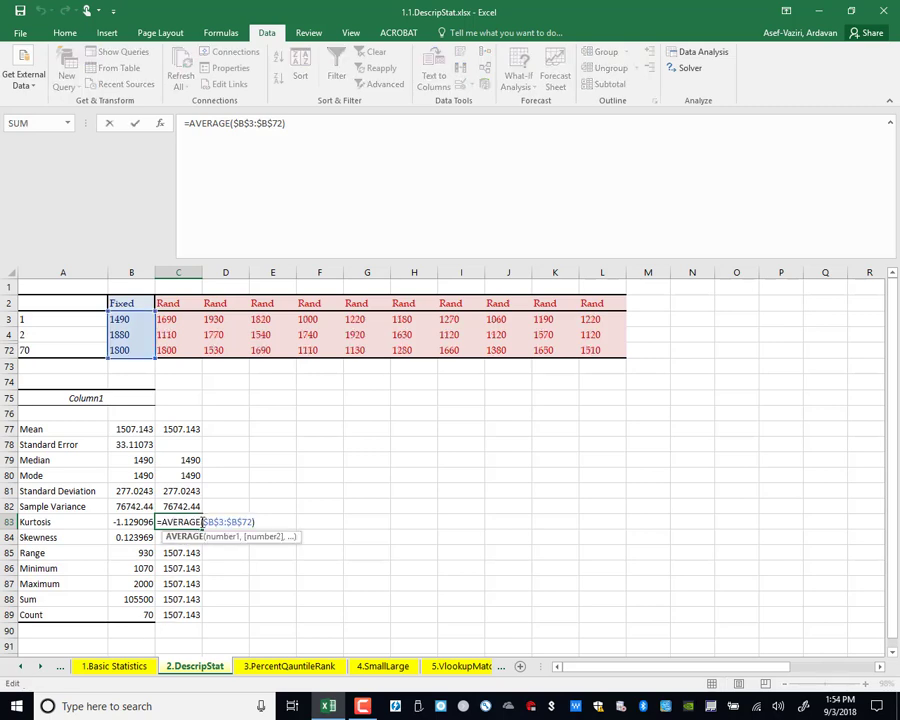
key(BackSpace)
key(BackSpace)
key(BackSpace)
key(BackSpace)
key(BackSpace)
key(BackSpace)
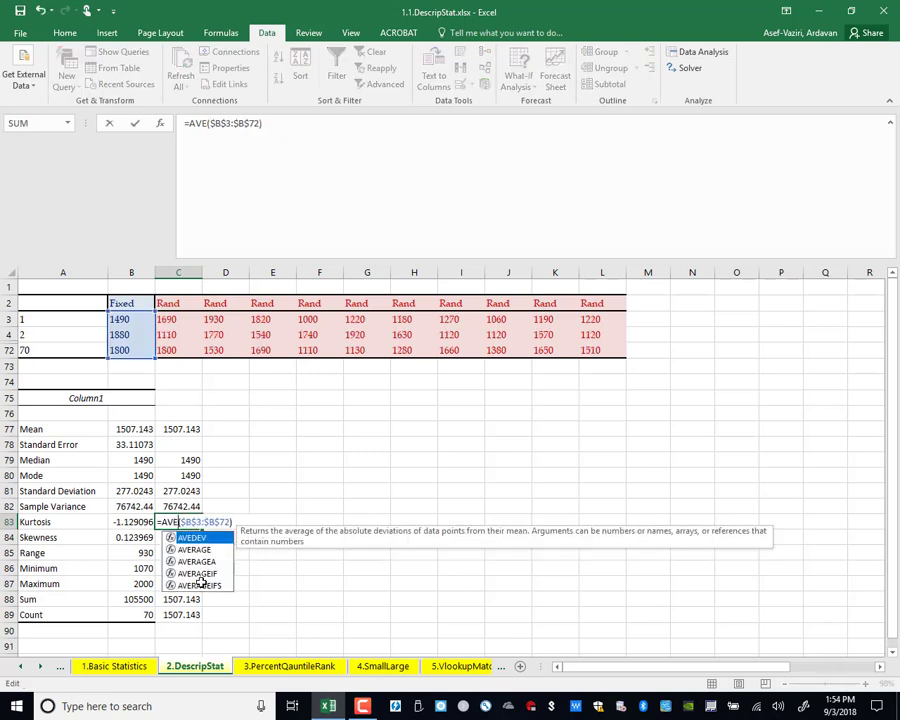
key(BackSpace)
text(ku)
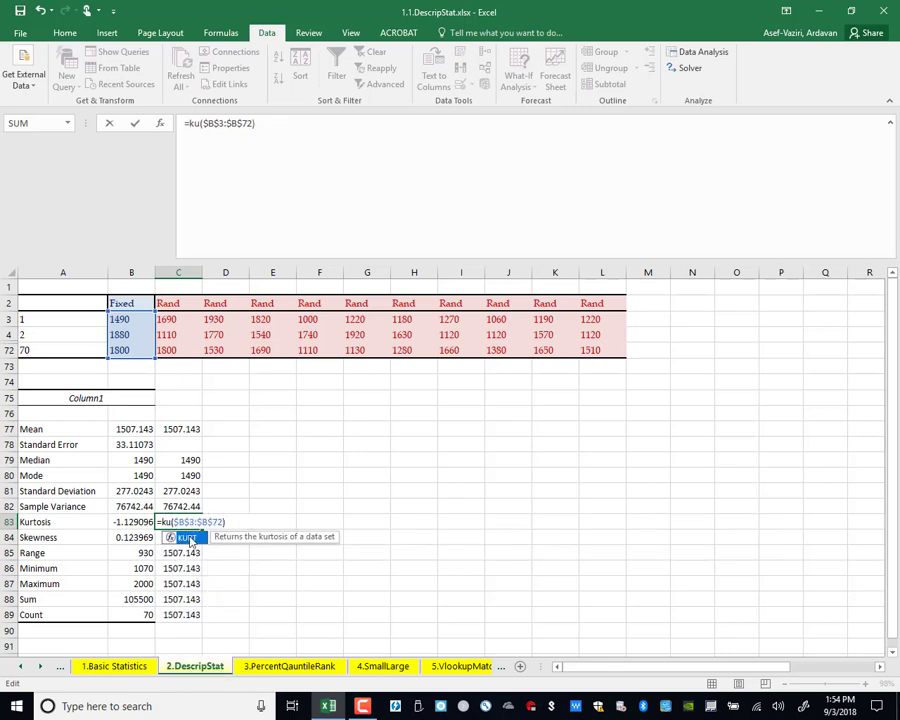
key(Tab)
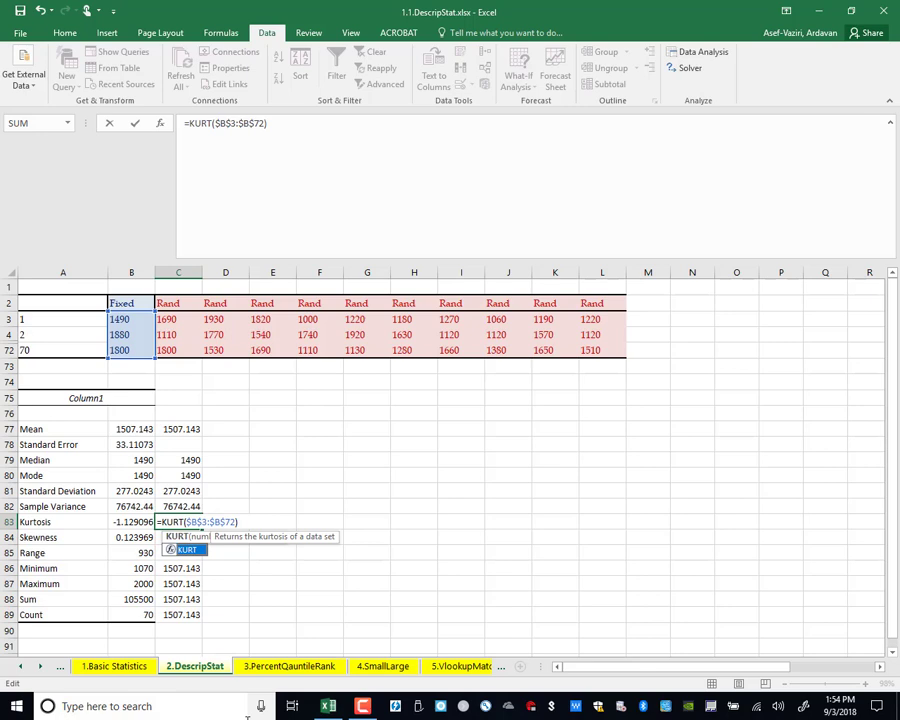
key(Return)
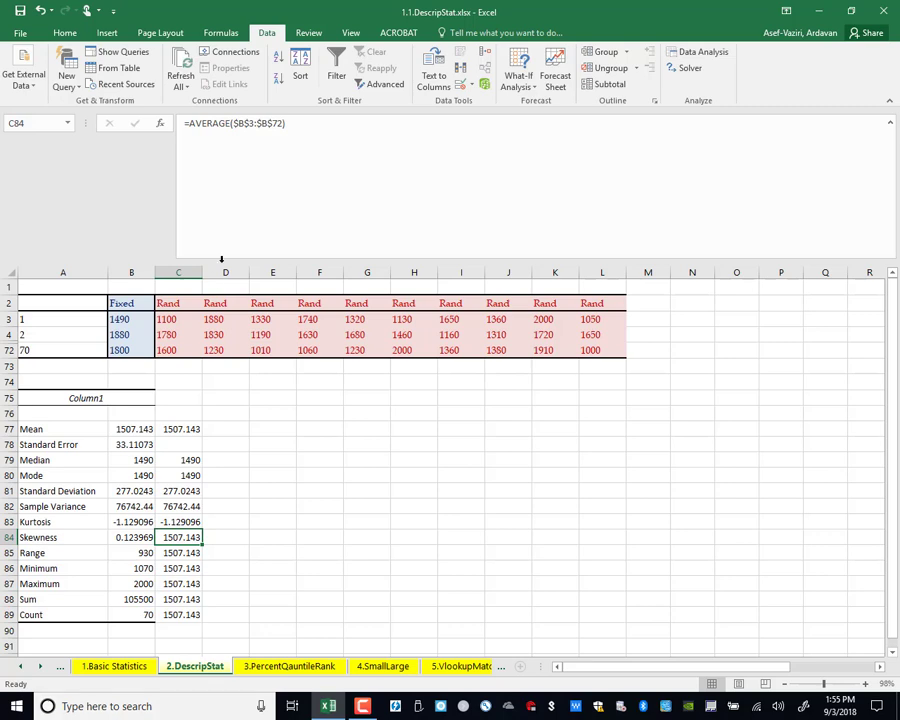
Step: Change the function in C84 beside Skewness so the formula reads =SKEW($B$3:$B$72)
click(231, 122)
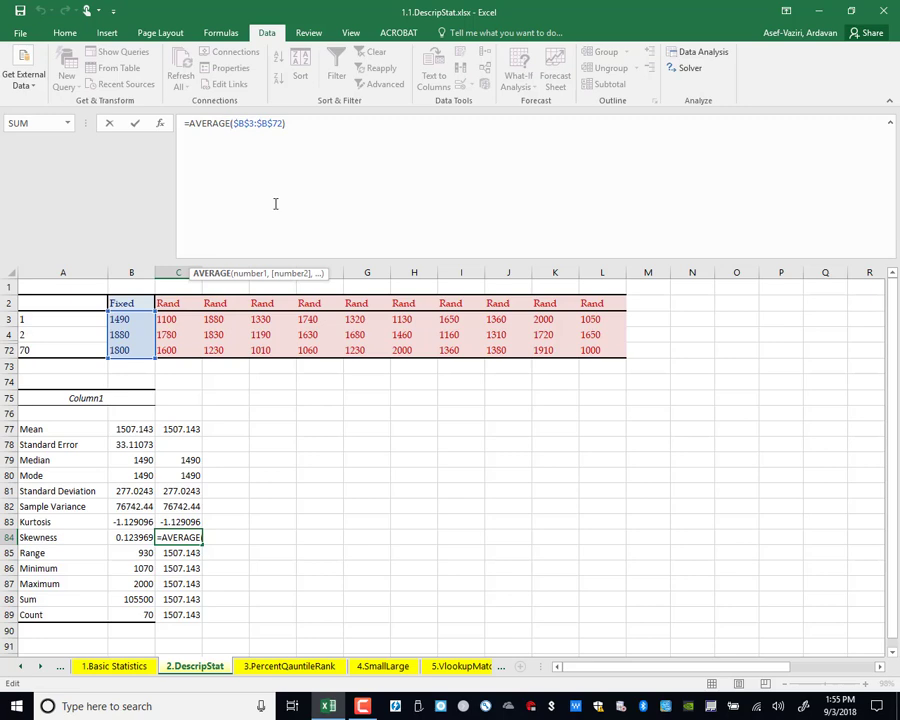
key(BackSpace)
key(BackSpace)
key(BackSpace)
key(BackSpace)
key(BackSpace)
key(BackSpace)
key(BackSpace)
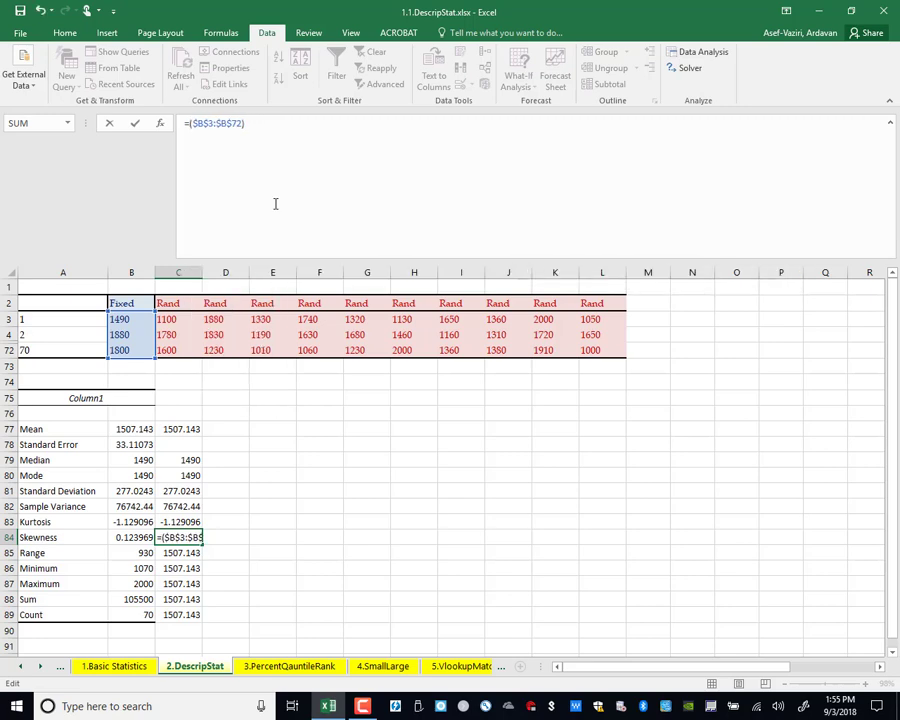
text(sk)
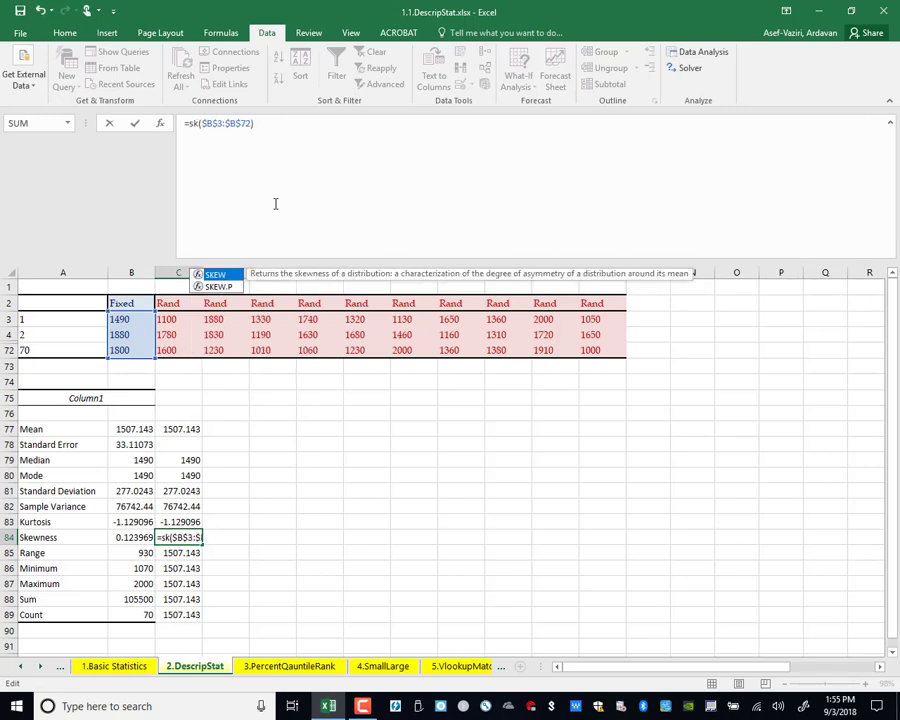
double_click(226, 276)
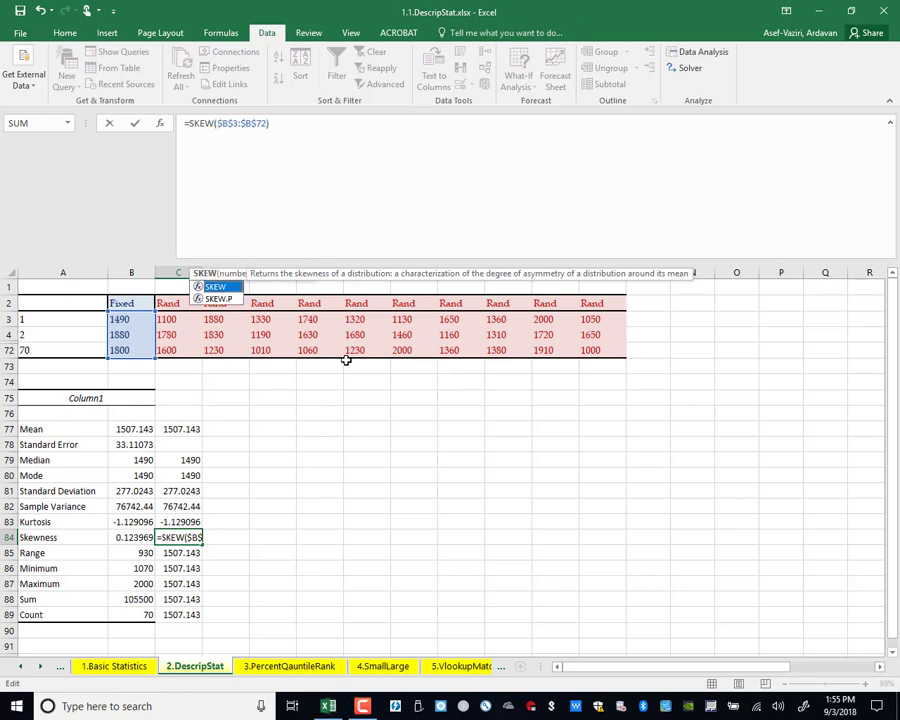
key(Return)
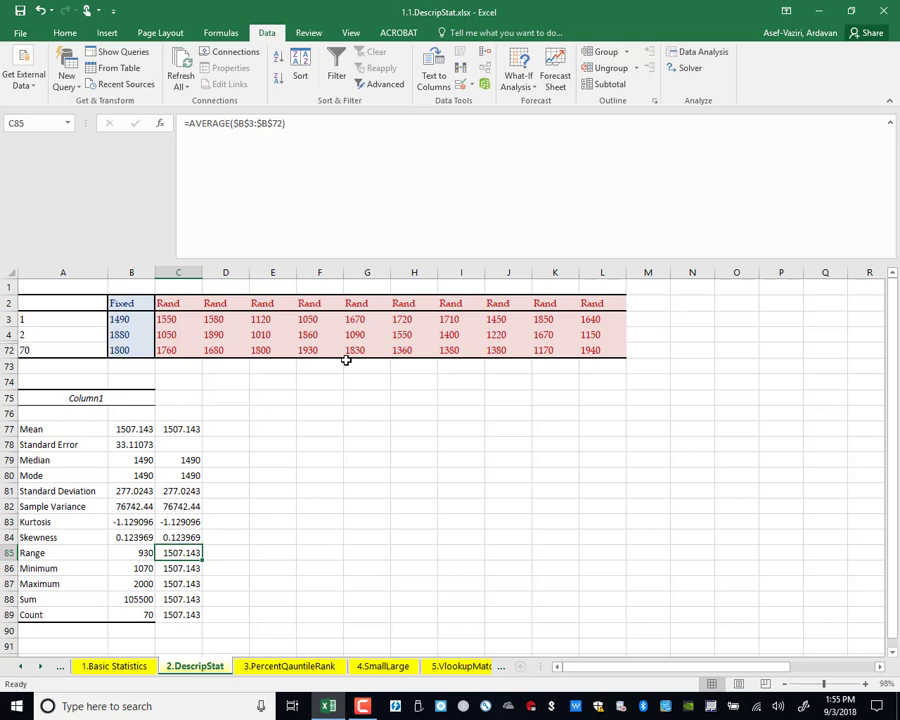
Step: Fill the Kurtosis and Skewness rows, A83:C84, with standard red
drag(64, 521, 197, 537)
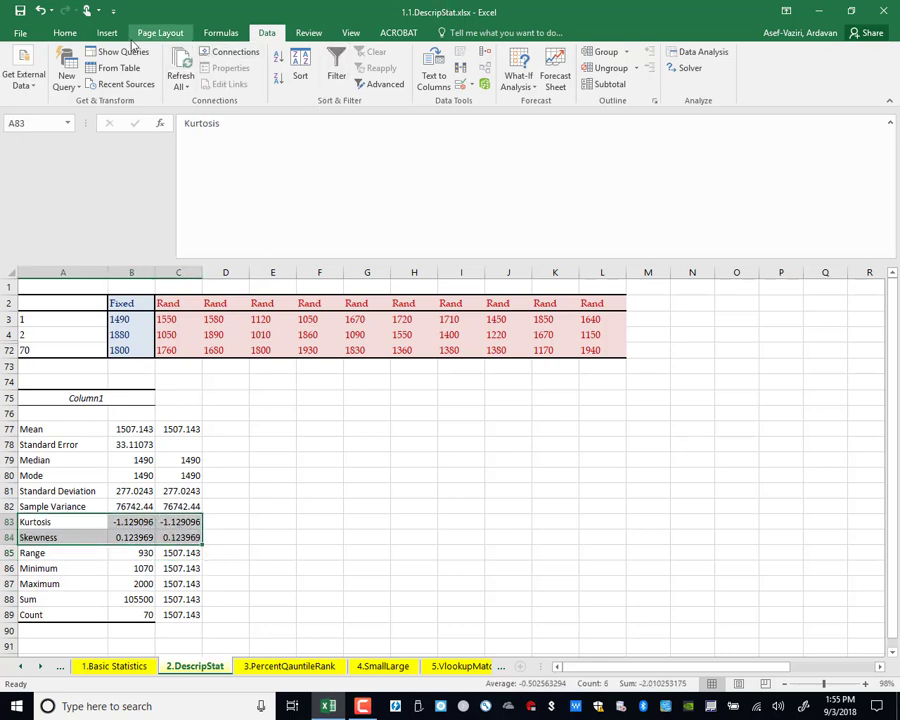
click(64, 33)
click(173, 79)
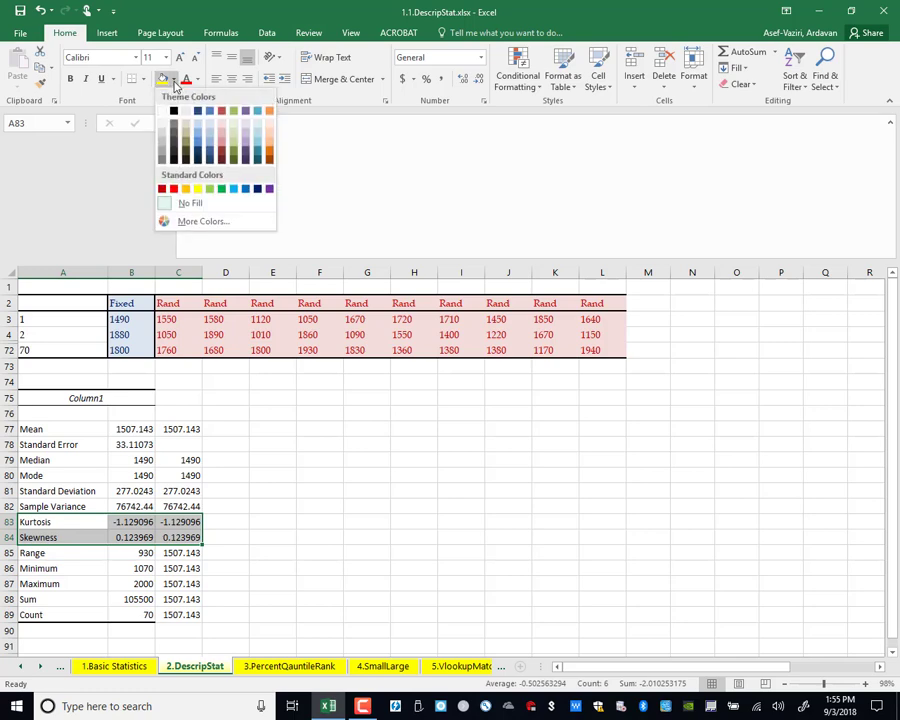
click(173, 189)
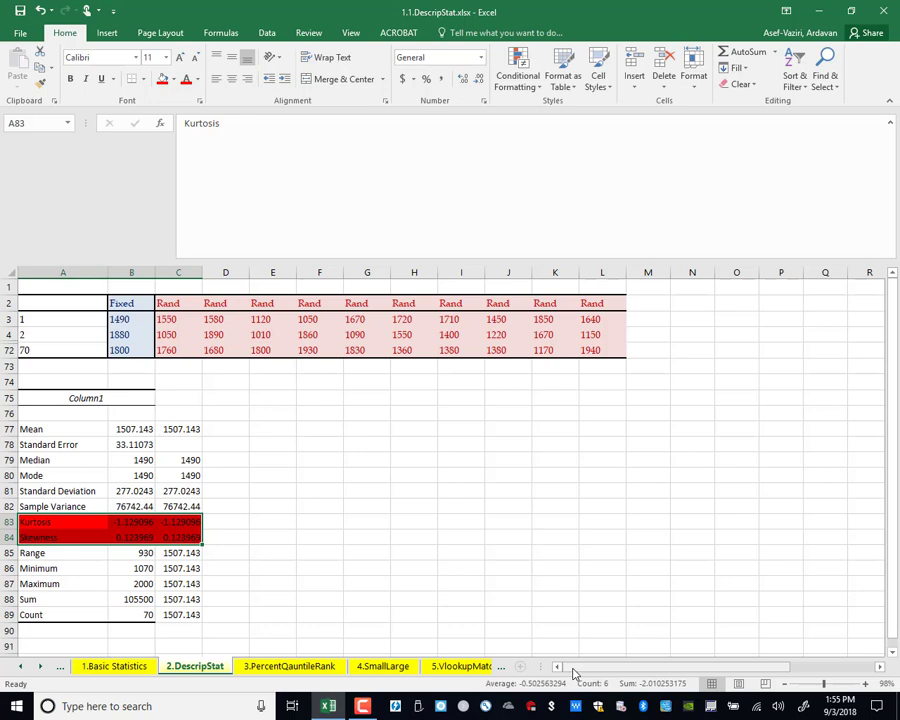
click(508, 490)
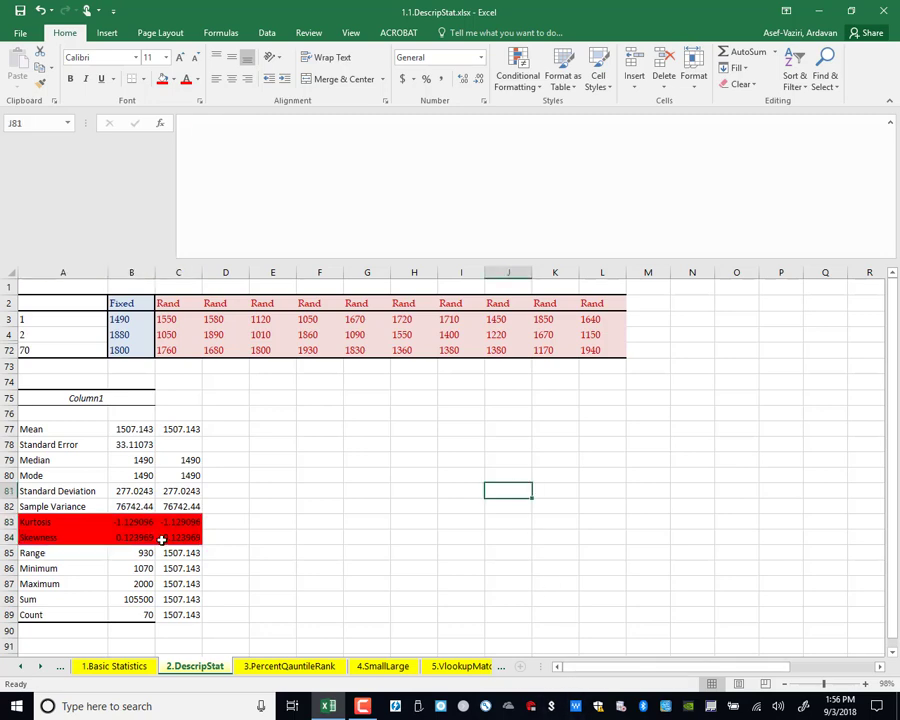
click(182, 538)
drag(135, 537, 185, 540)
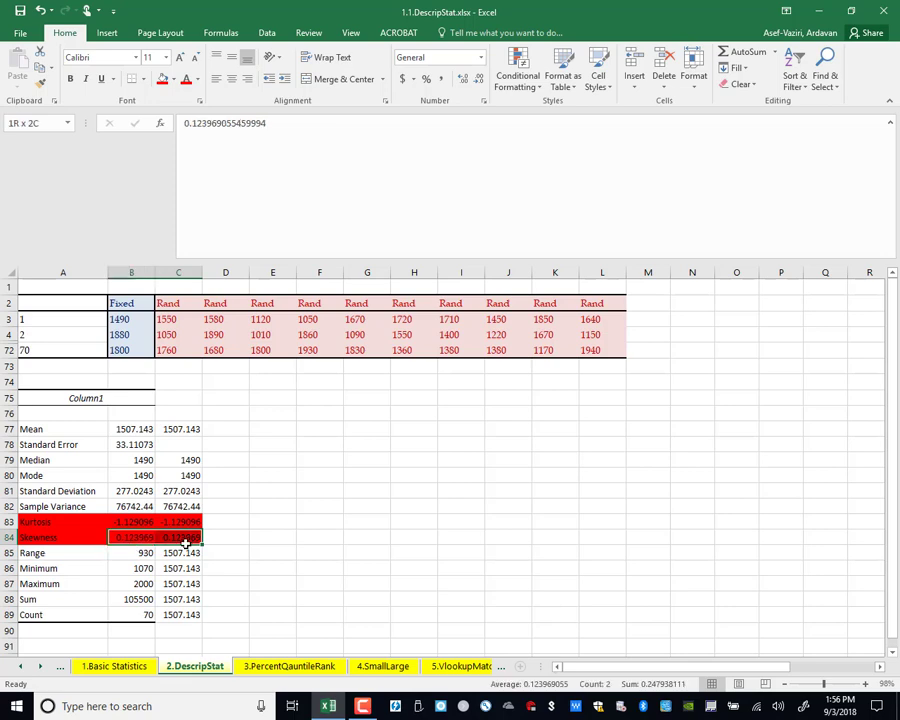
click(178, 459)
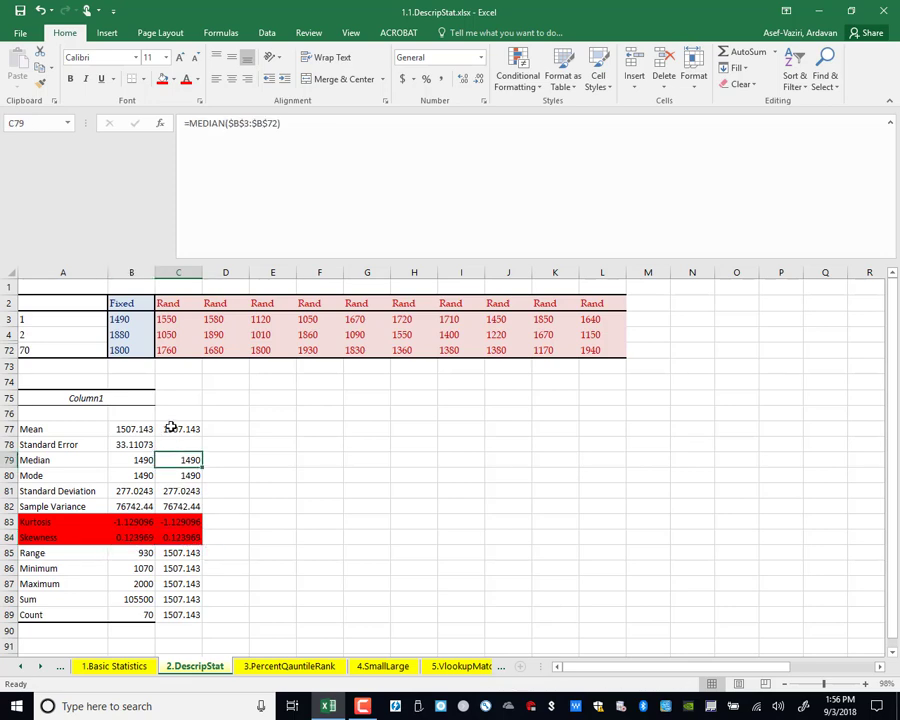
click(172, 428)
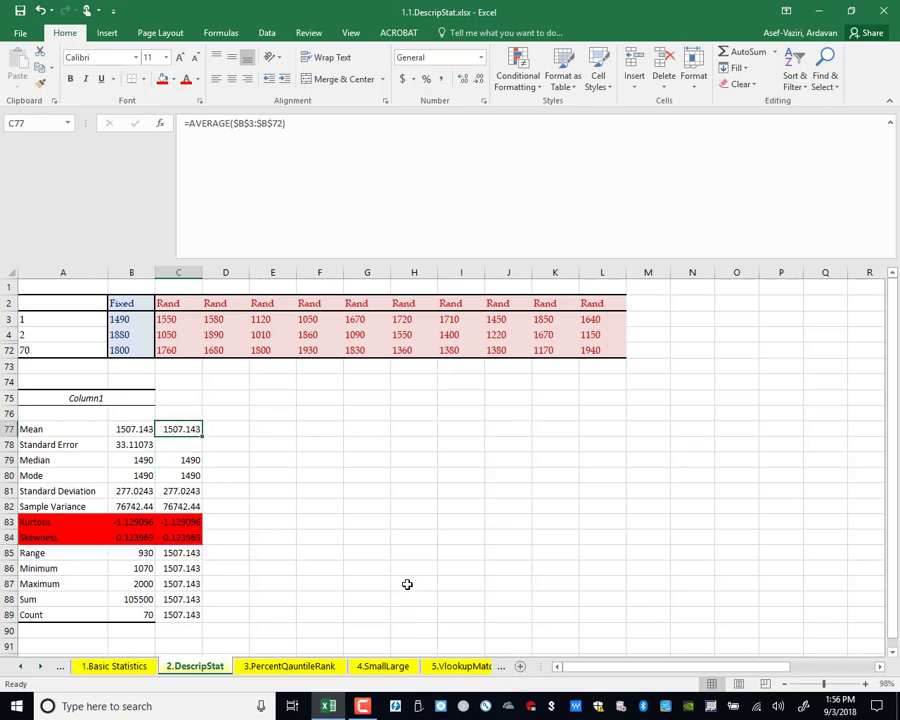
Step: Change the function in C86 beside Minimum so the formula reads =MAX($B$3:$B$72)
click(188, 554)
double_click(198, 568)
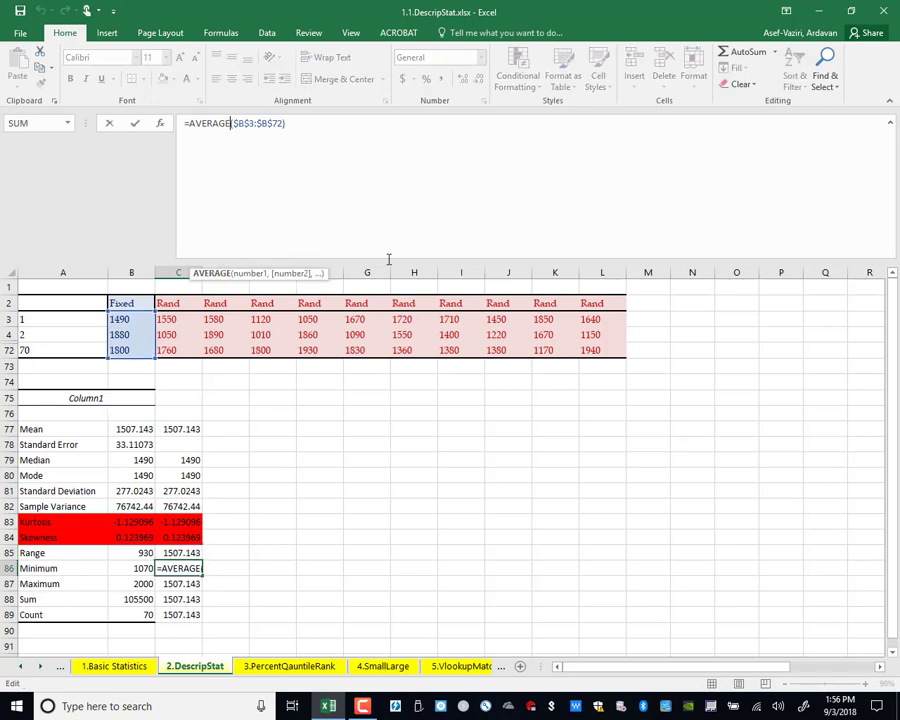
key(BackSpace)
key(BackSpace)
key(BackSpace)
key(BackSpace)
key(BackSpace)
key(BackSpace)
key(BackSpace)
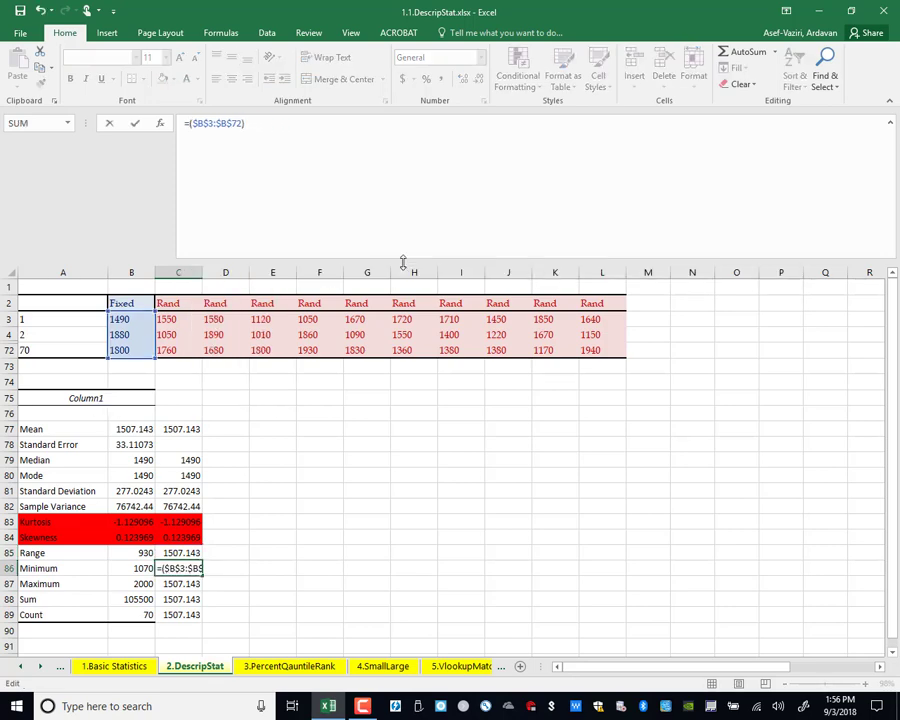
text(max)
key(Return)
Step: Change the function in C87 beside Maximum to MIN, keeping the range $B$3:$B$72
click(232, 123)
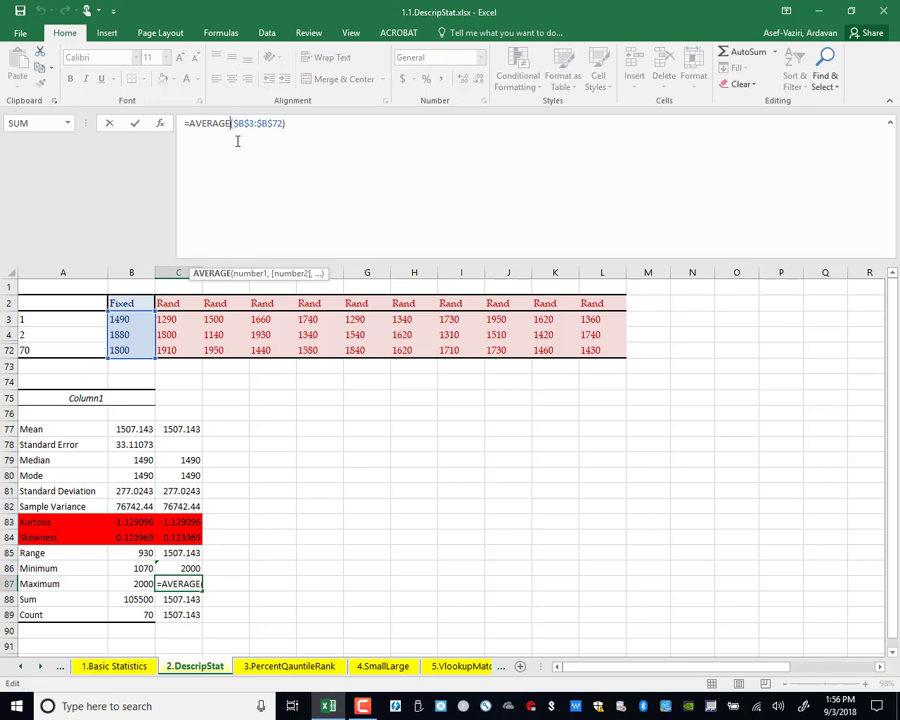
key(BackSpace)
key(BackSpace)
key(BackSpace)
key(BackSpace)
key(BackSpace)
key(BackSpace)
key(BackSpace)
text(min)
key(Return)
Step: Calculate the Range in C85 by subtracting C87 from C86
click(182, 548)
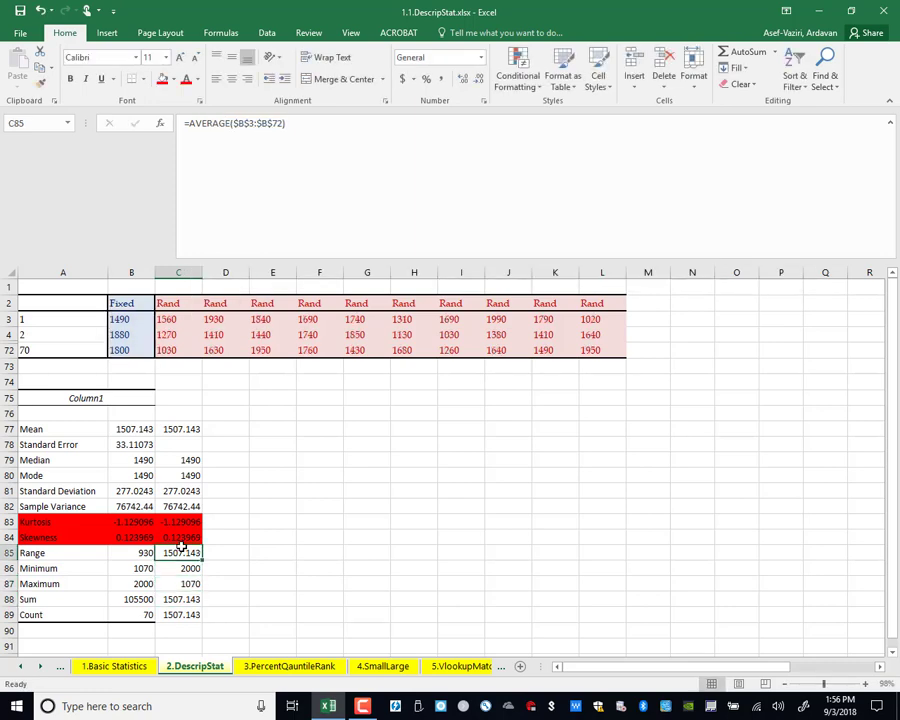
text(=)
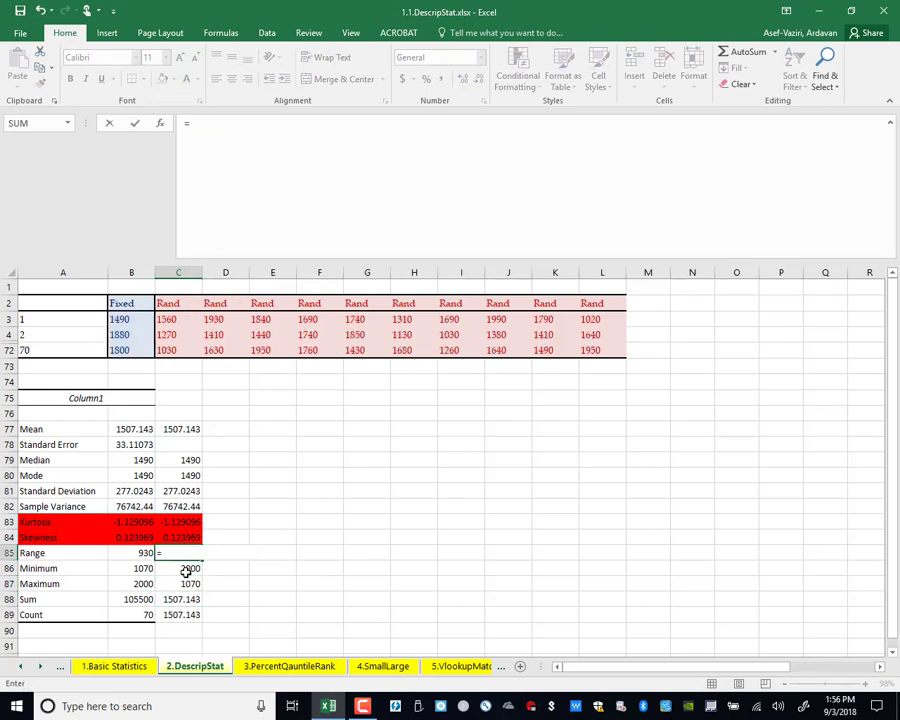
click(185, 570)
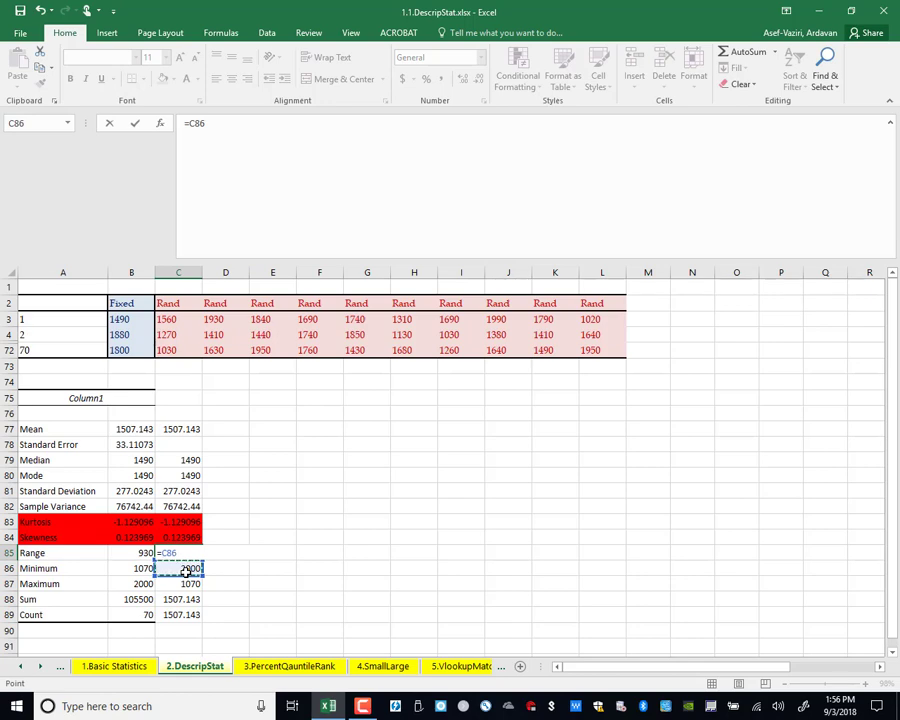
text(-)
click(175, 583)
key(Return)
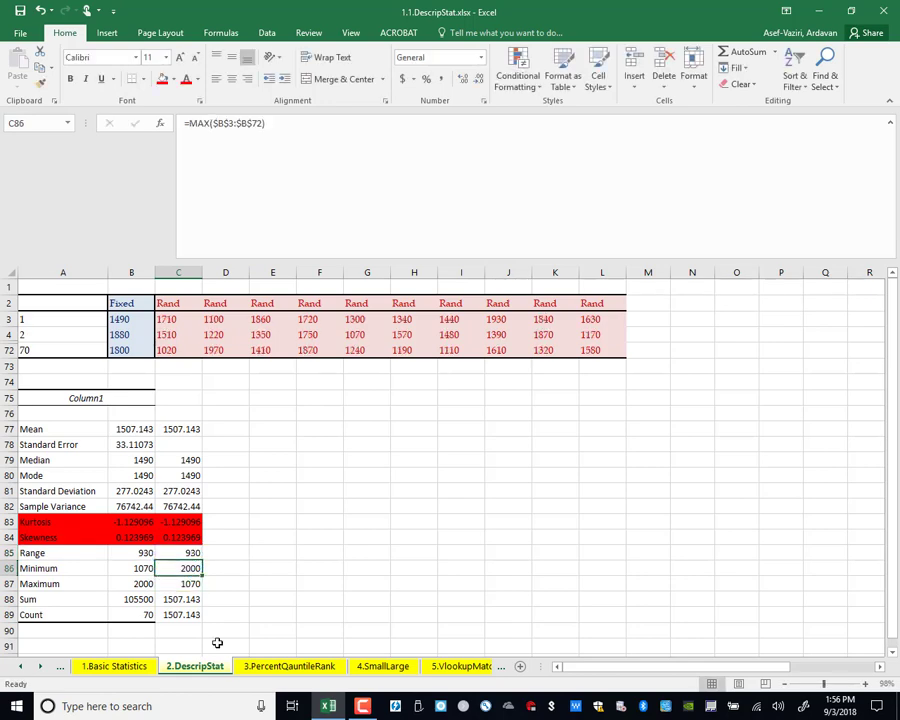
Step: Change the formula in C88 beside Sum to =SUM($B$3:$B$72) and fill the Sum row, A88:C88, with red
click(171, 599)
double_click(207, 123)
key(Delete)
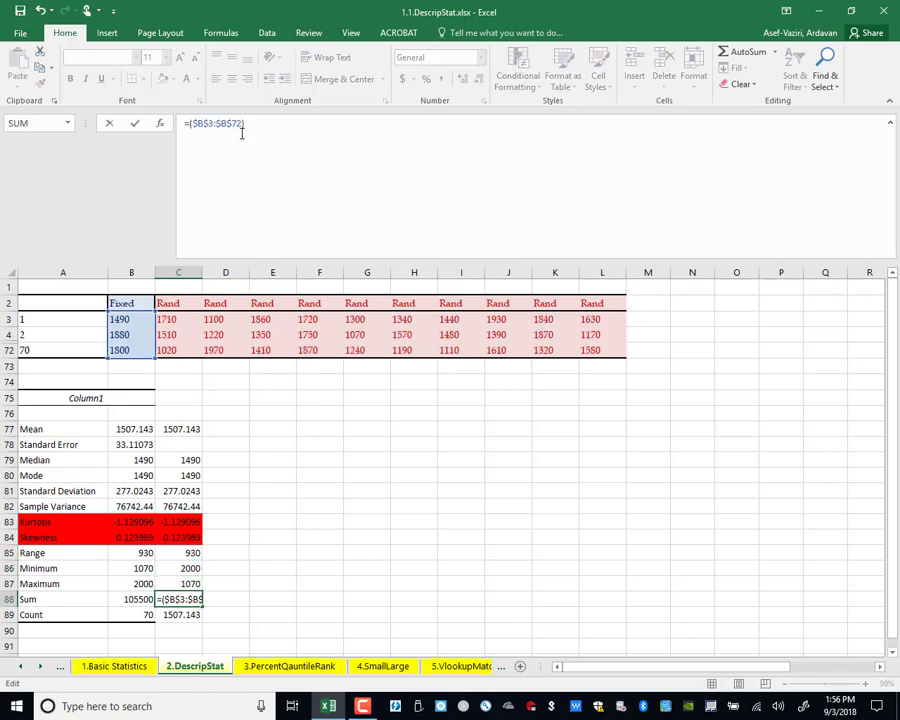
text(sum)
key(Return)
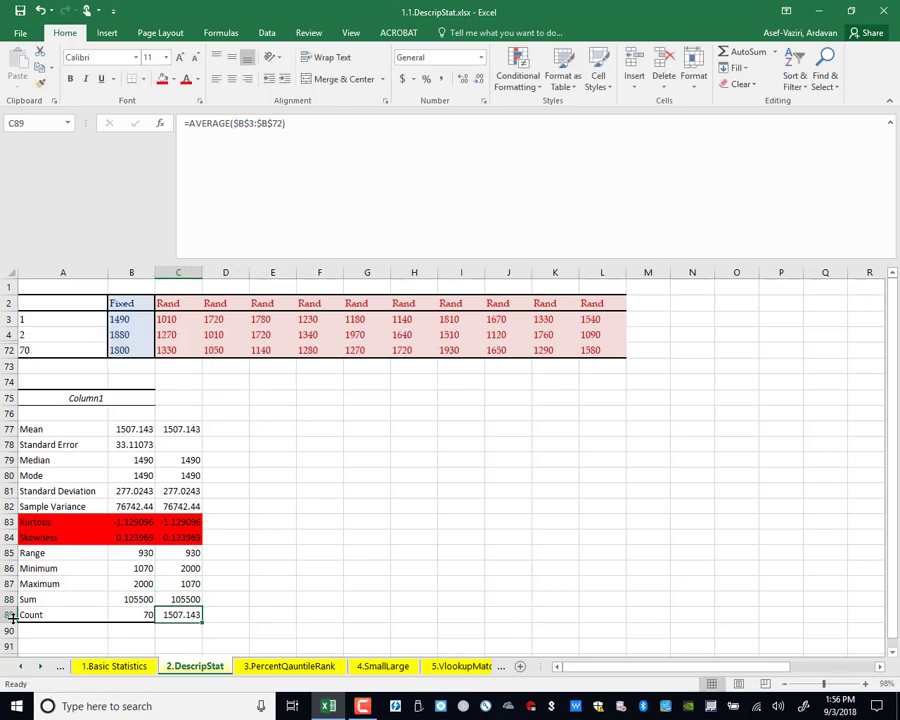
drag(25, 599, 178, 599)
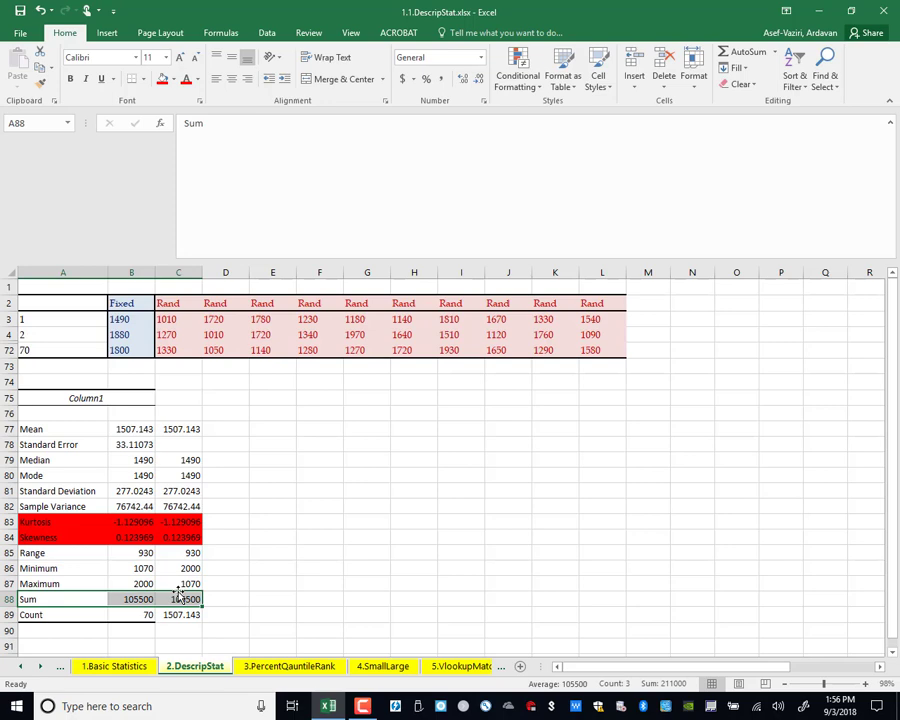
click(163, 79)
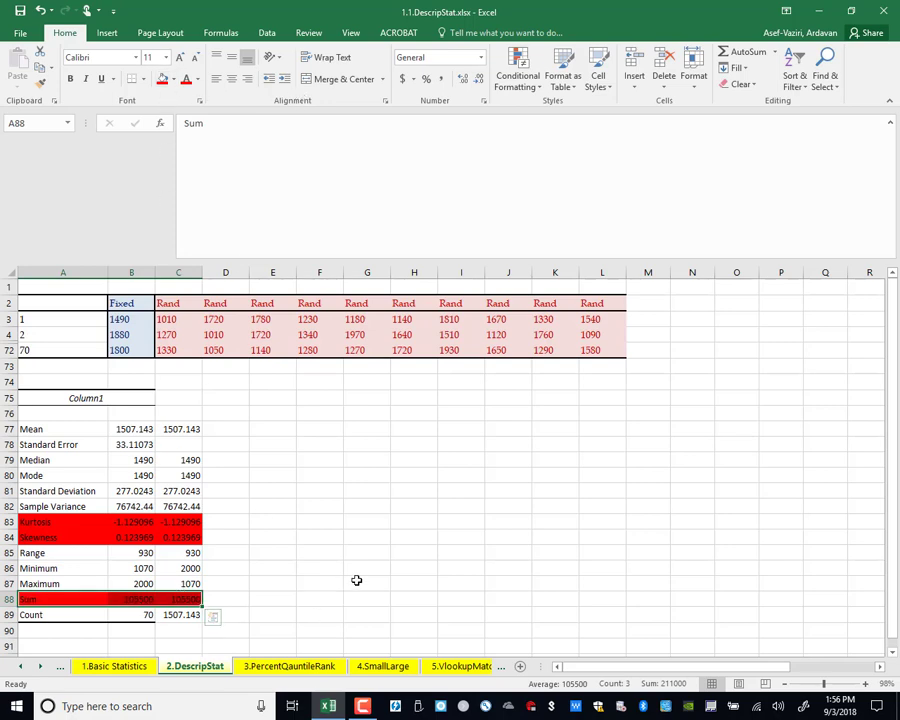
Step: Change the function in C89 beside Count so the formula reads =COUNT($B$3:$B$72)
click(178, 614)
click(236, 123)
key(BackSpace)
key(BackSpace)
key(BackSpace)
key(BackSpace)
key(BackSpace)
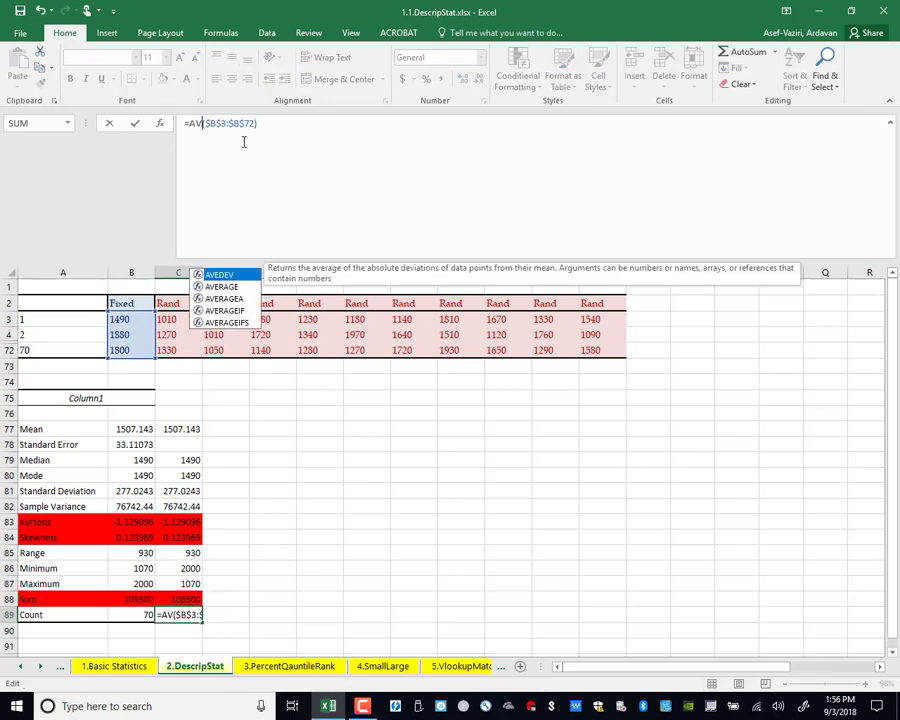
key(BackSpace)
key(BackSpace)
text(count)
key(Return)
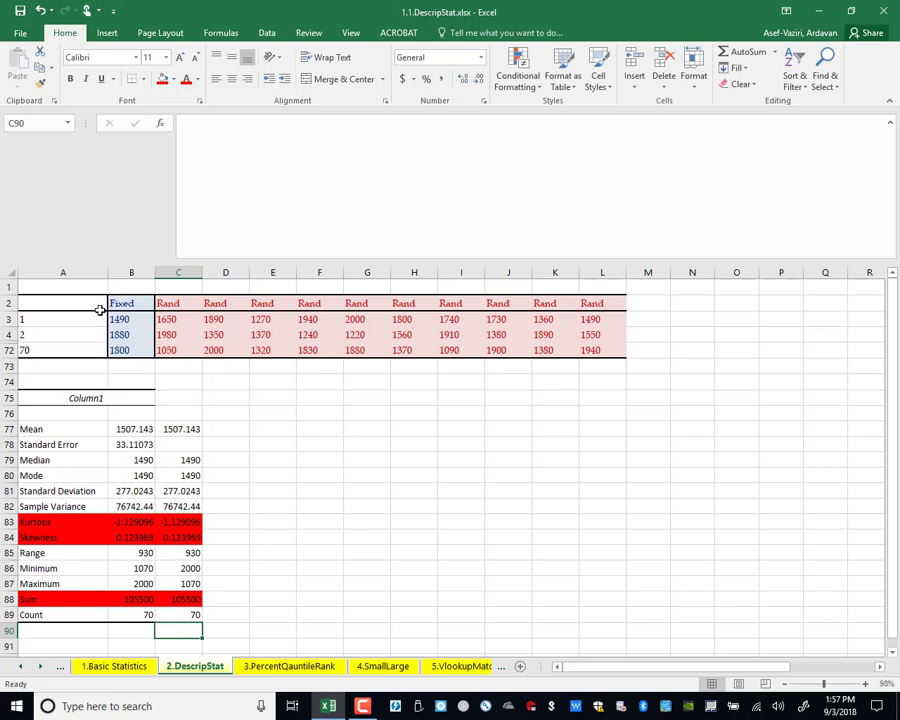
drag(173, 318, 176, 355)
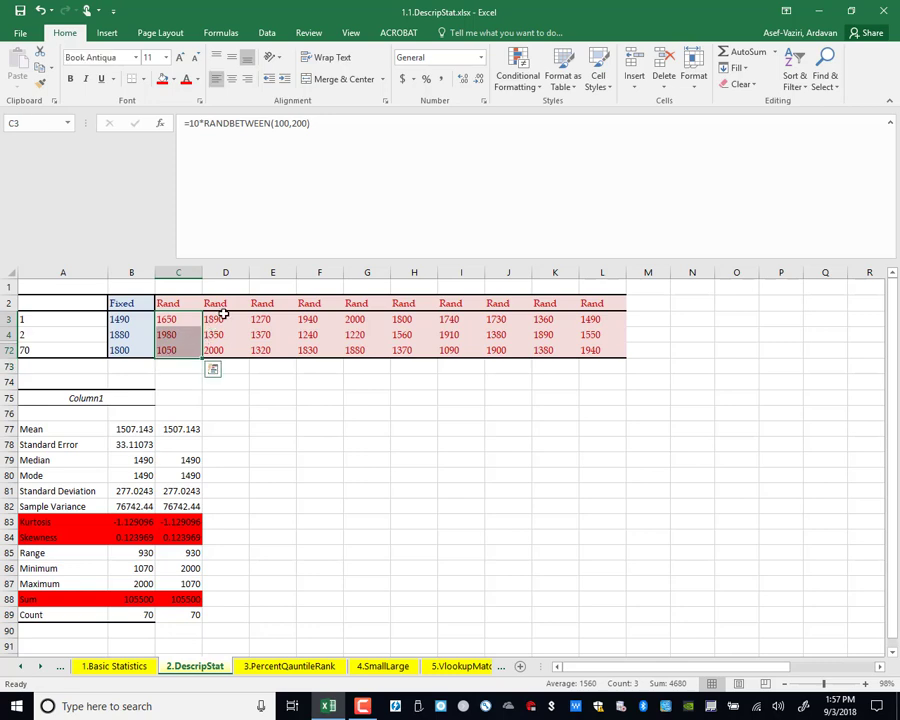
drag(220, 318, 226, 365)
drag(285, 318, 289, 364)
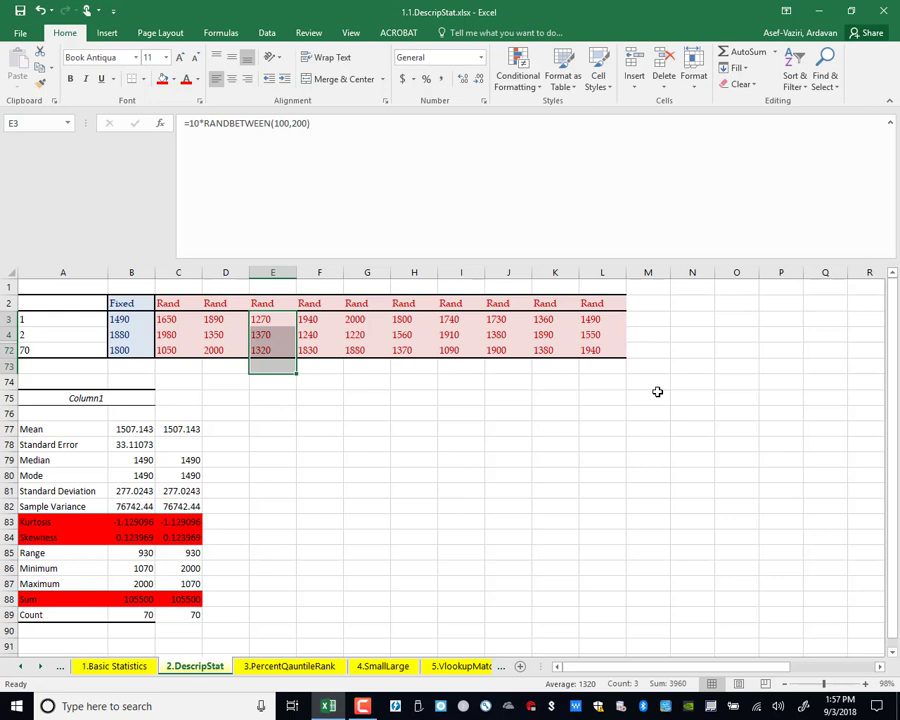
click(367, 410)
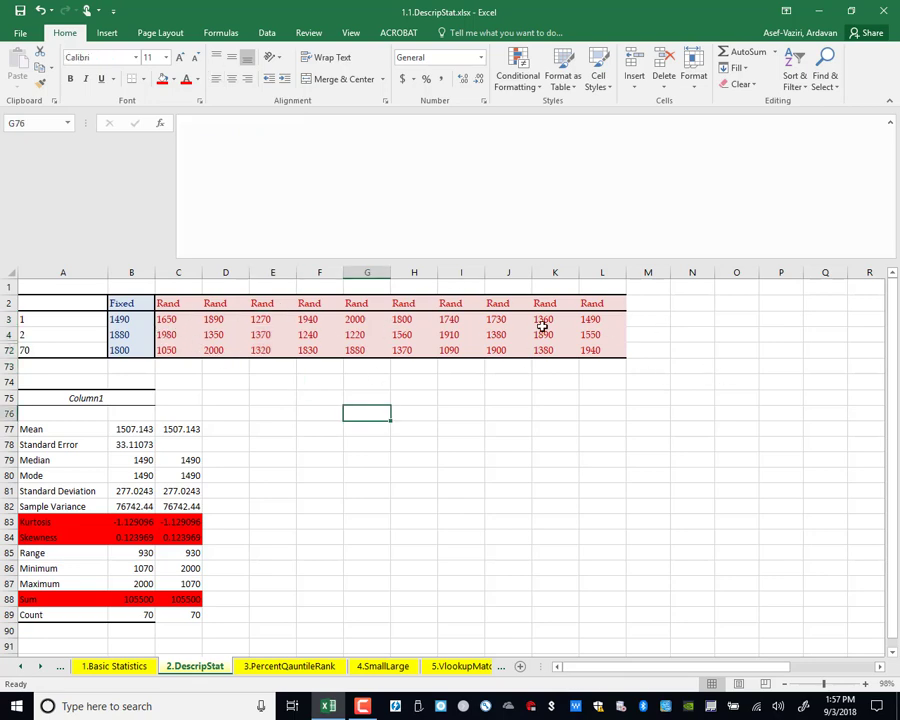
Step: Calculate the Standard Error in C78 with the formula =C81/SQRT(C89)
click(191, 442)
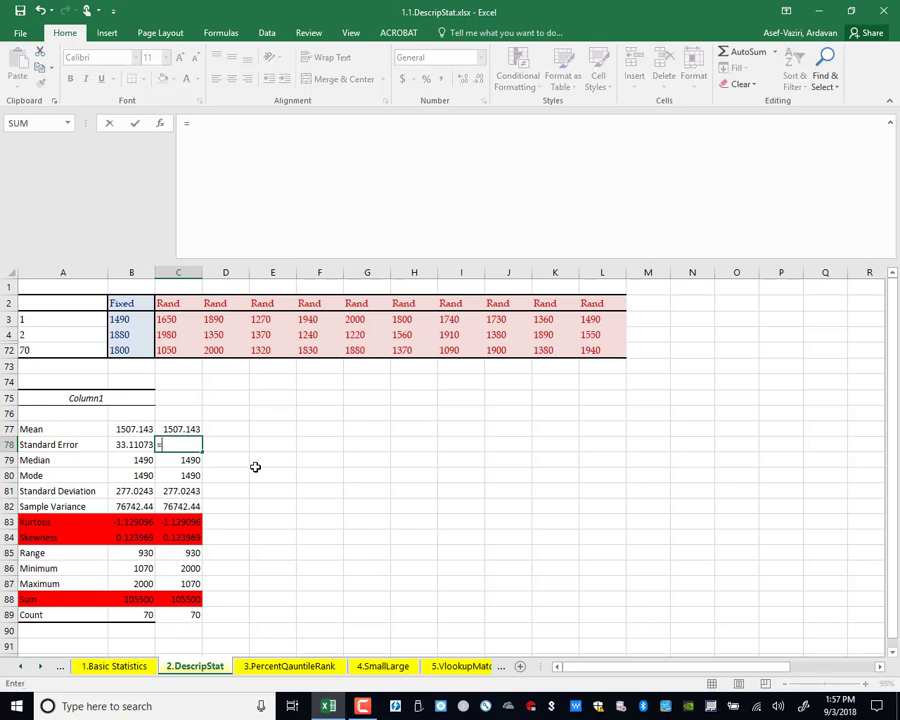
text(=)
click(178, 490)
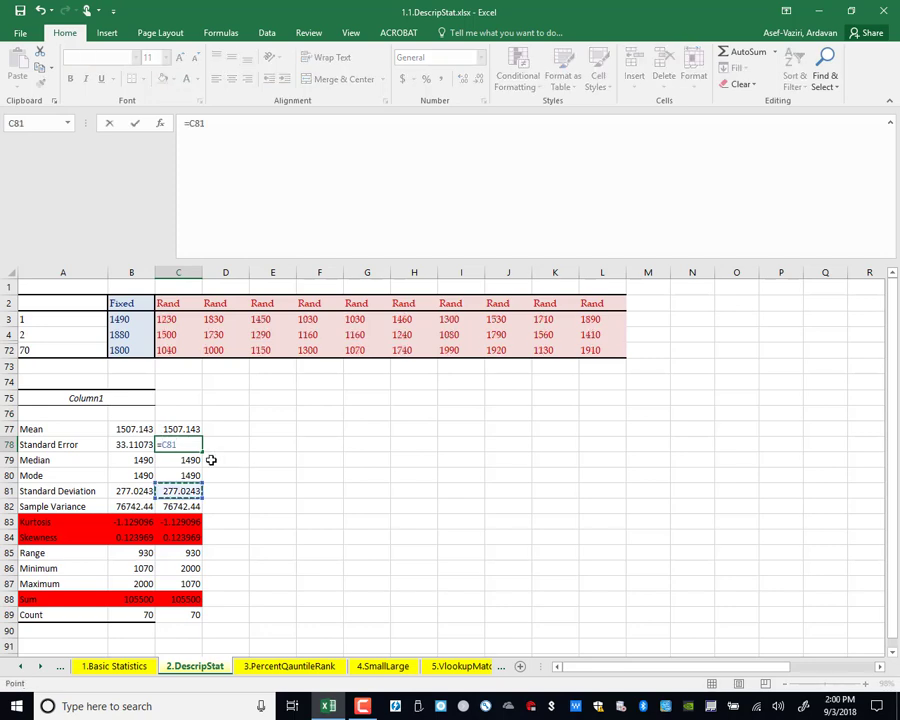
text(/sqrt()
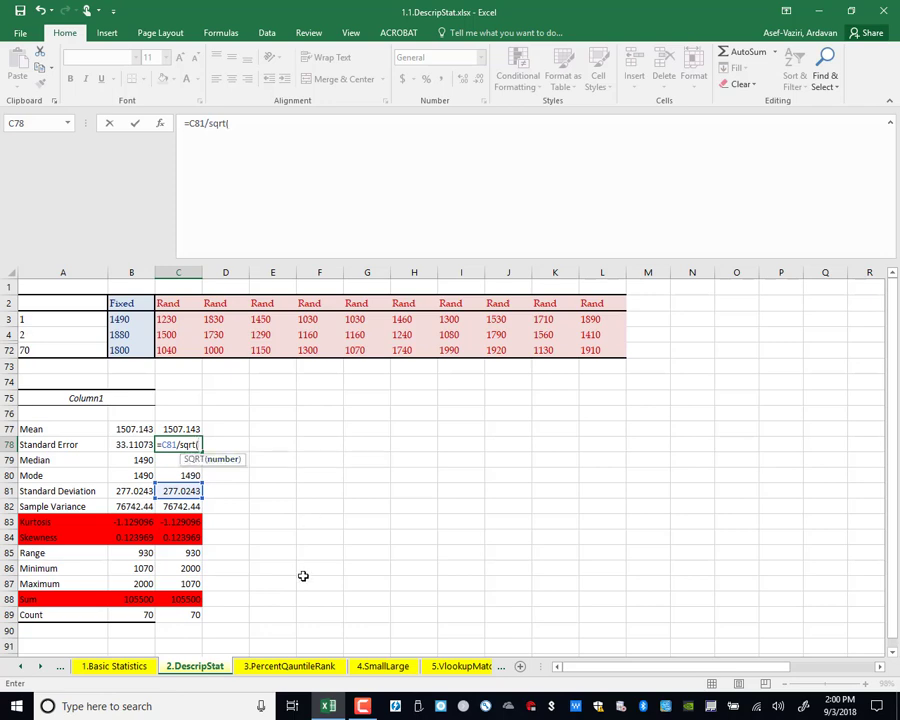
click(184, 615)
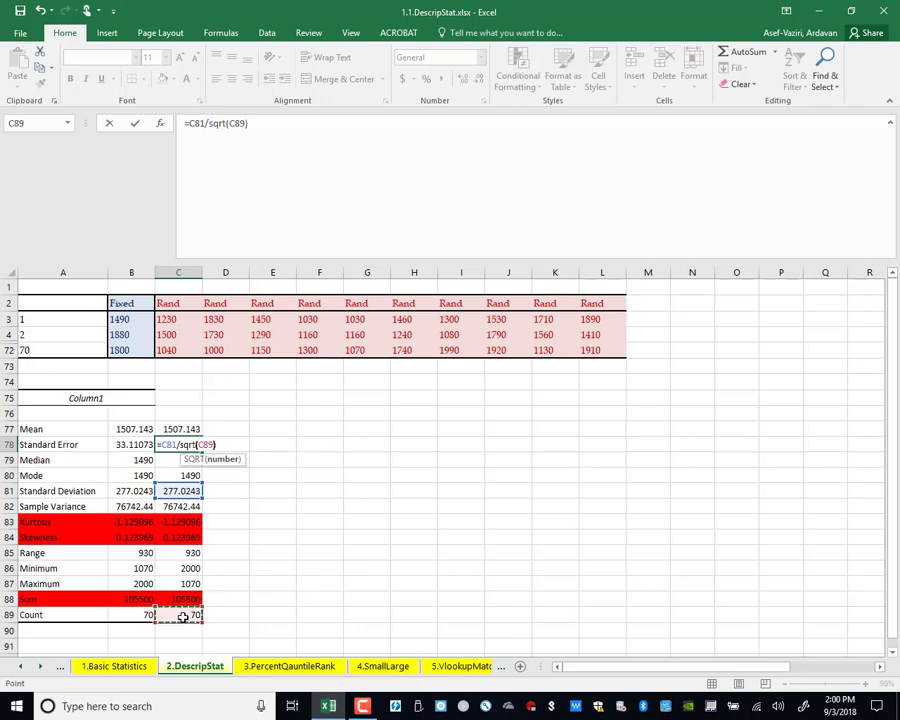
key(Return)
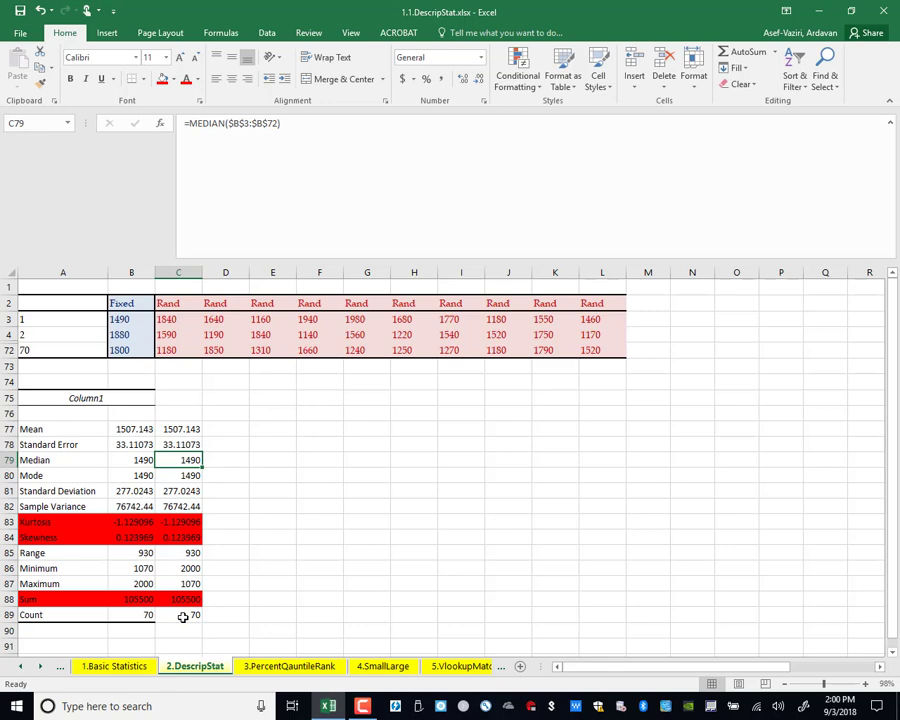
Step: Delete the red-filled Kurtosis, Skewness and Sum rows from the sheet
drag(8, 522, 8, 533)
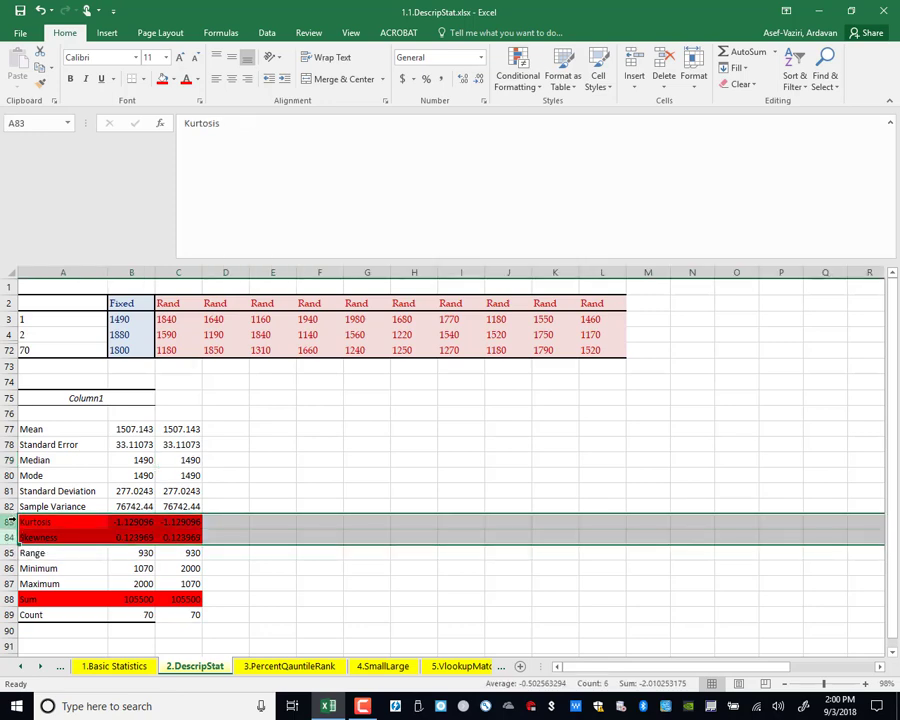
right_click(8, 533)
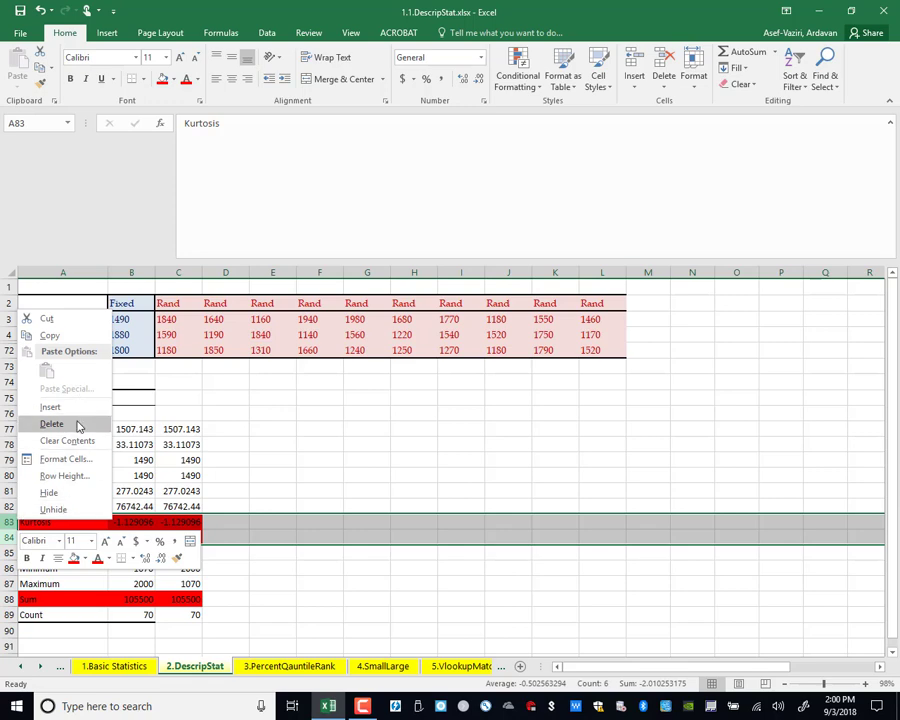
click(51, 423)
click(7, 567)
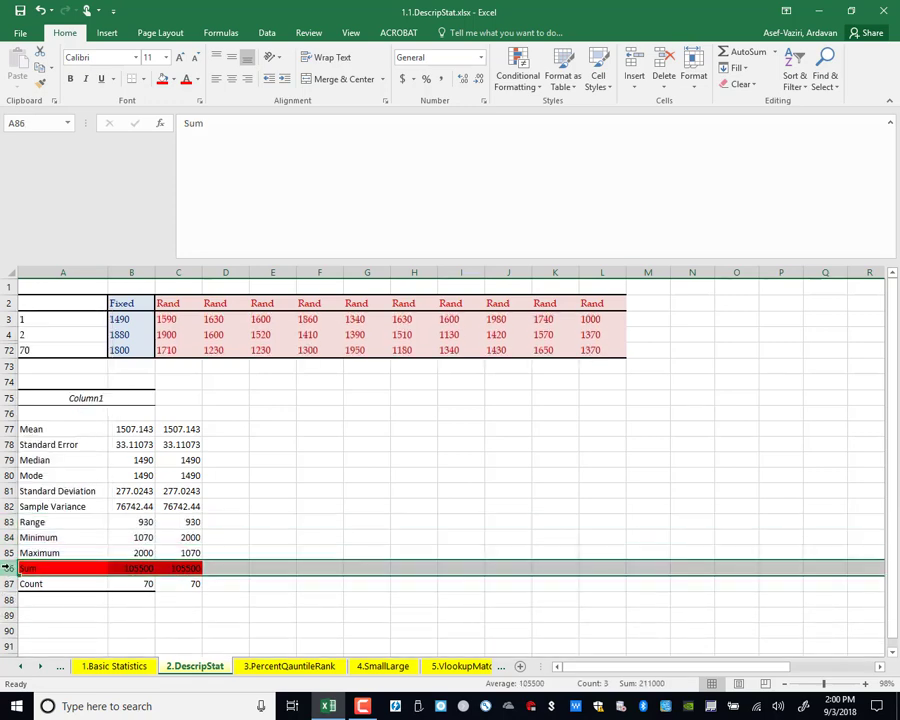
right_click(8, 567)
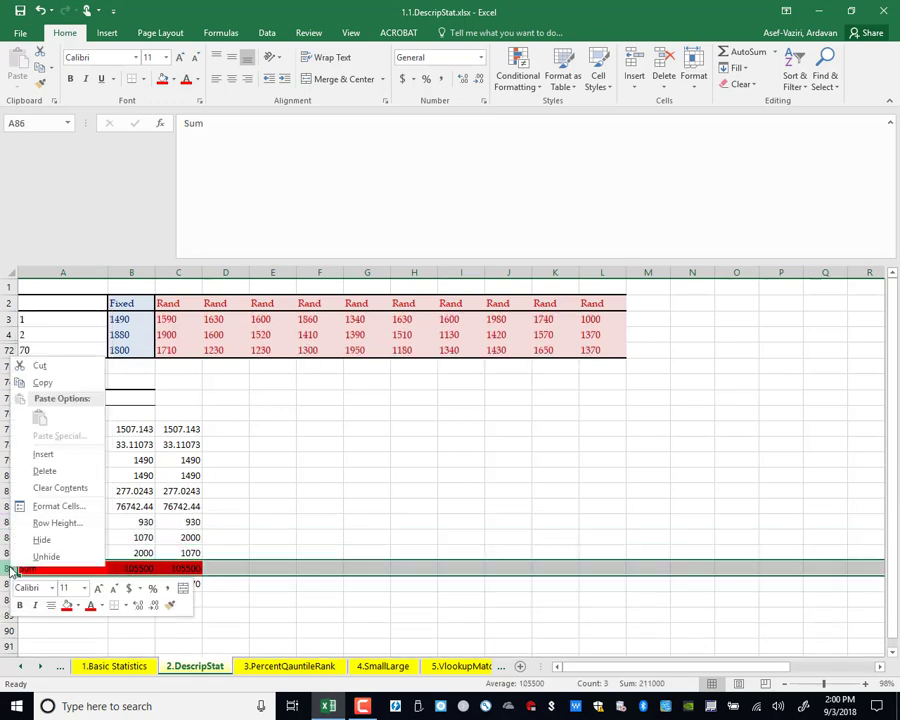
click(60, 469)
Step: Clear the static results in B77:B87 and move the formulas from C77:C86 into B77:B86
drag(131, 429, 129, 591)
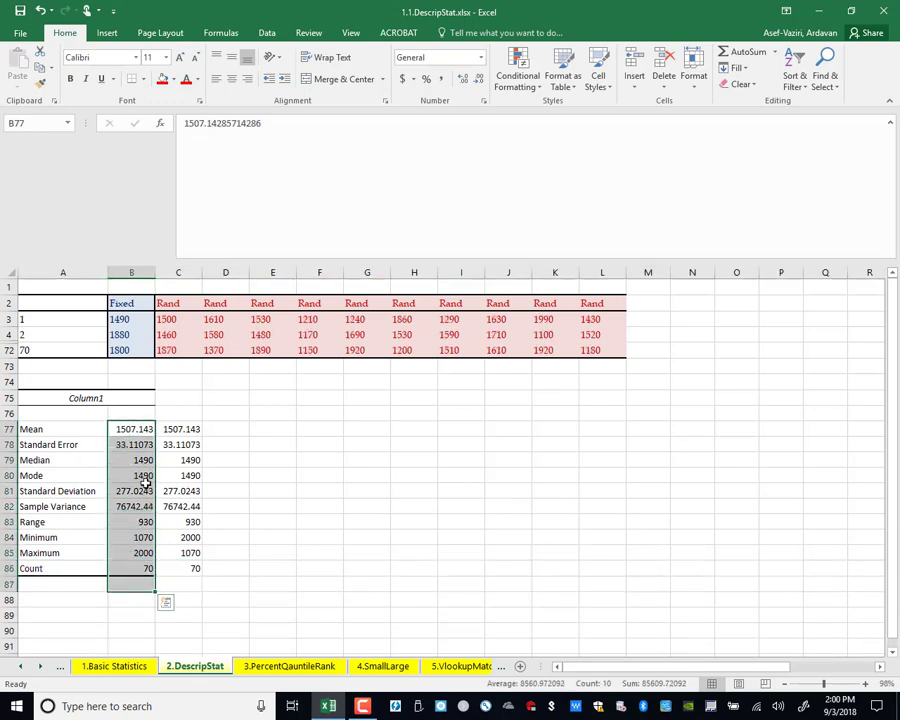
key(Delete)
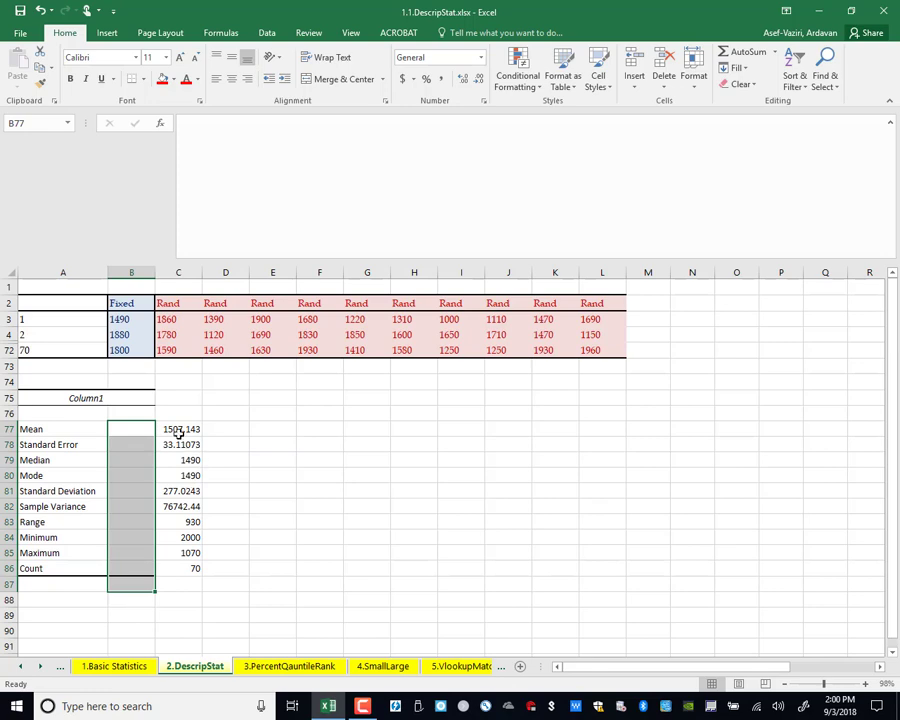
drag(178, 429, 140, 577)
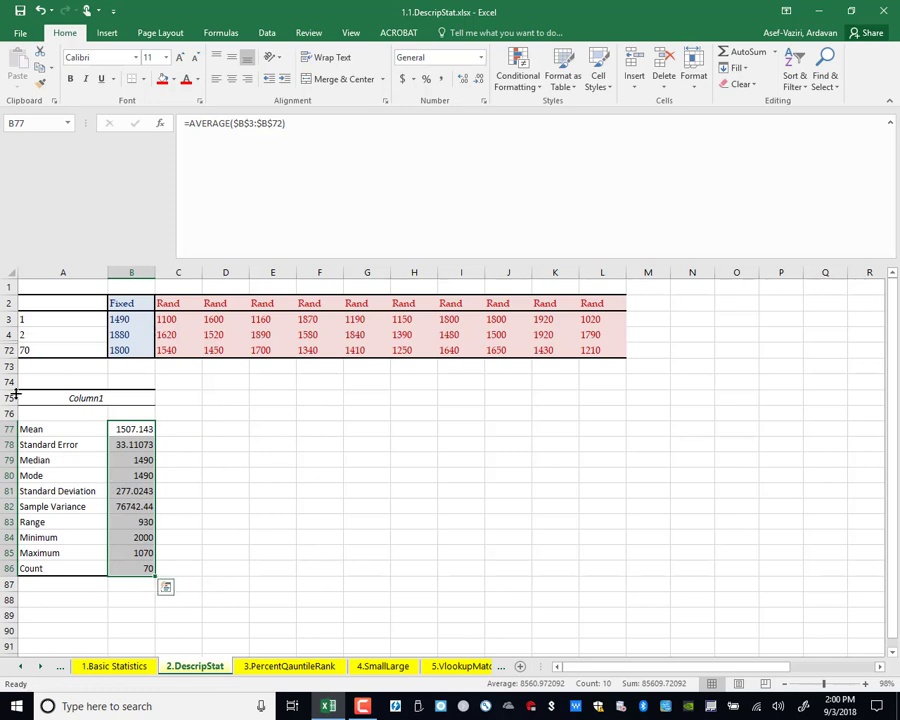
Step: Move Standard Error with its value down to A89:B89 and close up Median, Mode and Standard Deviation into rows 78 to 80
drag(33, 448, 112, 438)
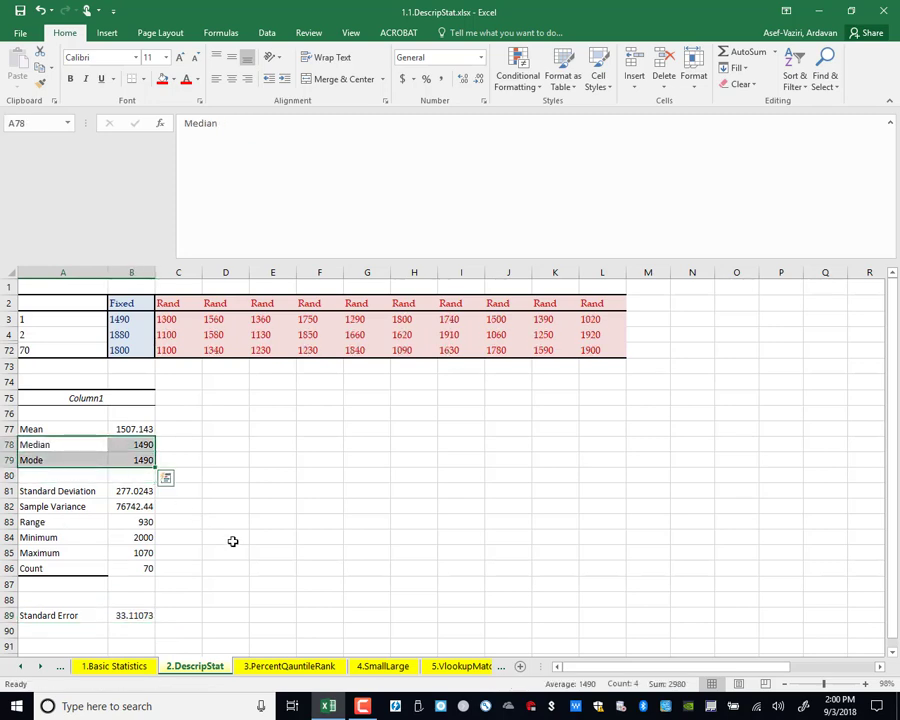
drag(82, 491, 144, 491)
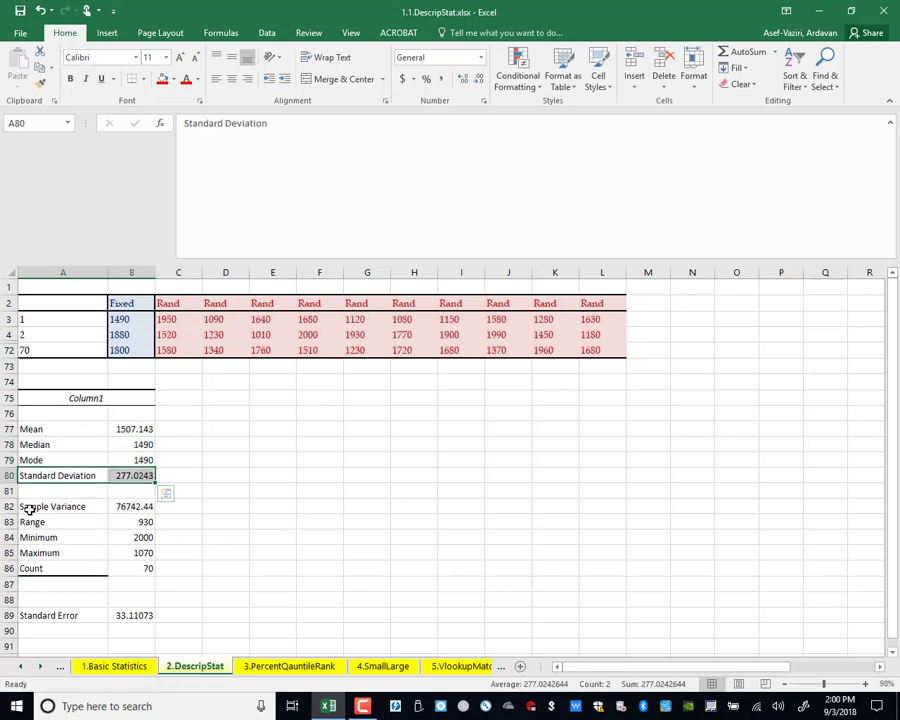
Step: Set Sample Variance aside in G83:H83 and arrange Minimum, Maximum and Range with their values in rows 81 to 83
drag(30, 508, 132, 528)
drag(132, 528, 408, 545)
drag(123, 547, 128, 492)
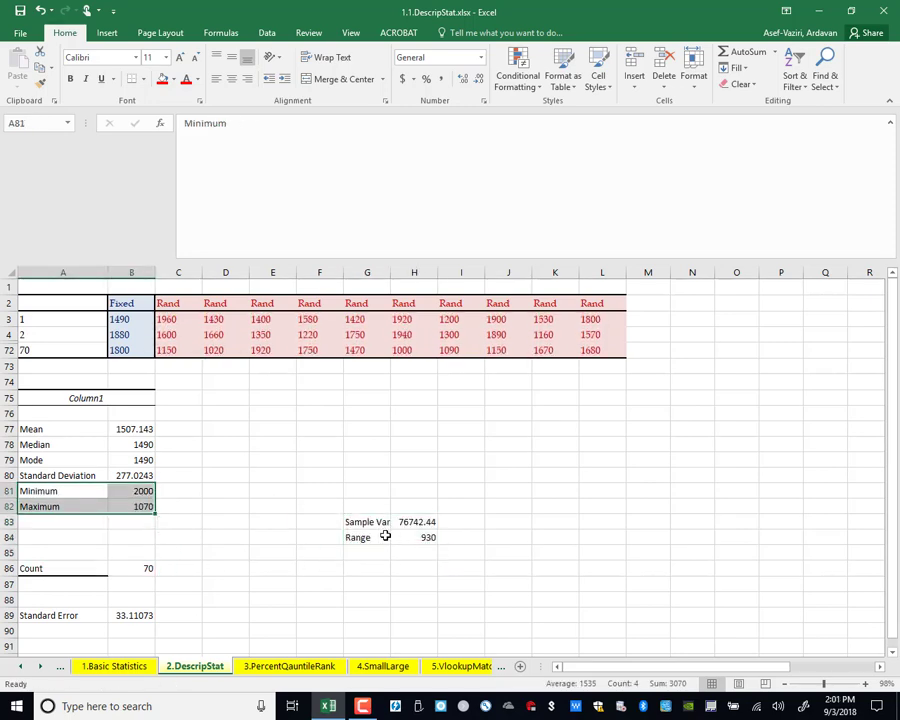
drag(365, 537, 108, 524)
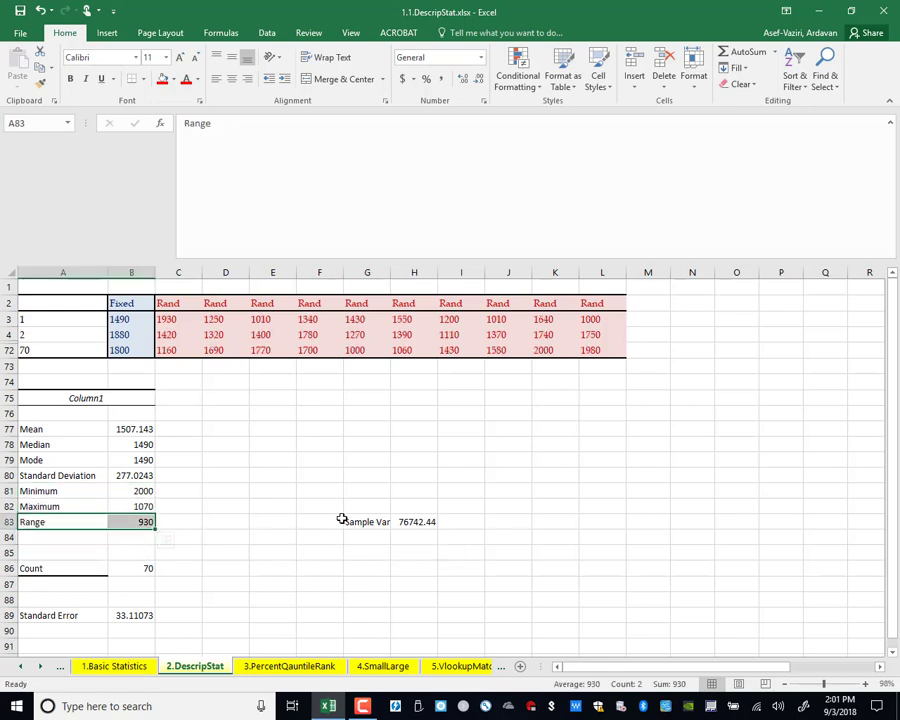
Step: Delete the Sample Variance label and value set aside in G83:H83
drag(340, 520, 462, 522)
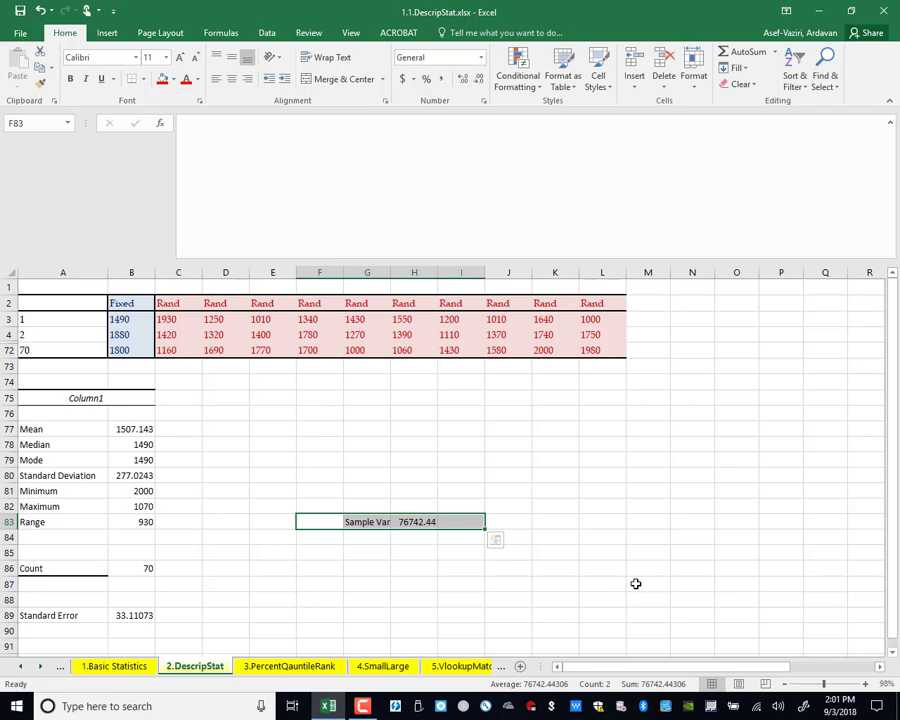
key(Delete)
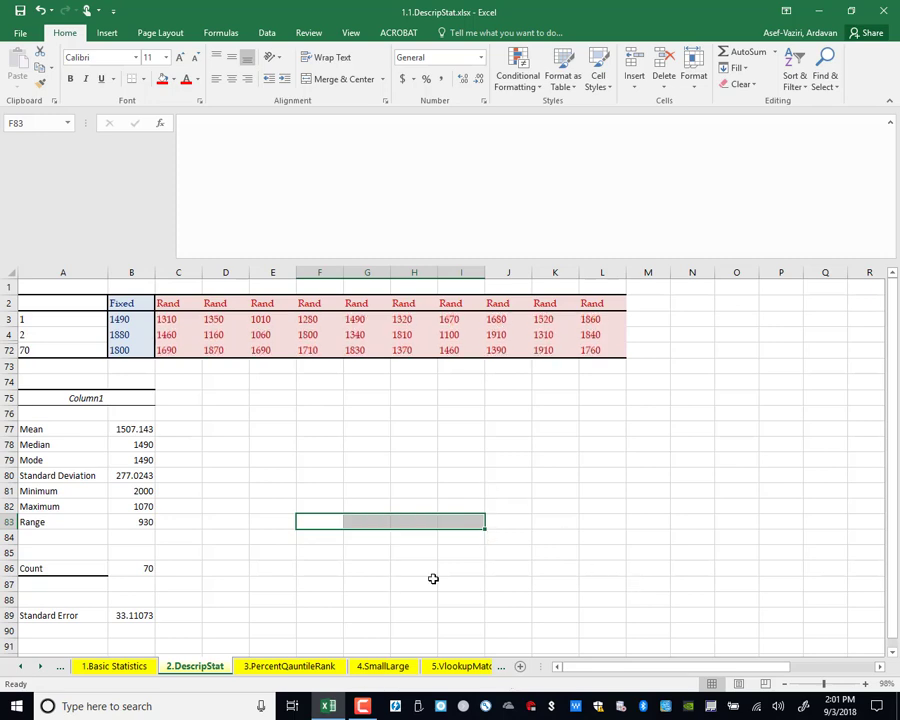
drag(40, 568, 124, 568)
click(50, 539)
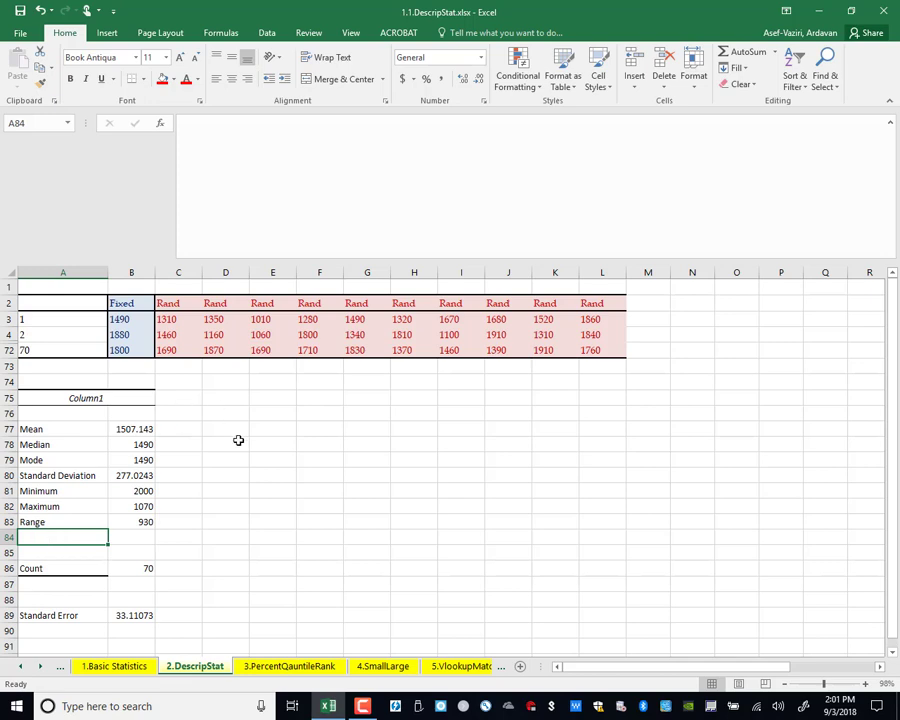
Step: Shift Minimum, Maximum and Range with their values down one row and label the freed cell A81 "Coefficient of Variations"
drag(38, 489, 116, 536)
click(44, 488)
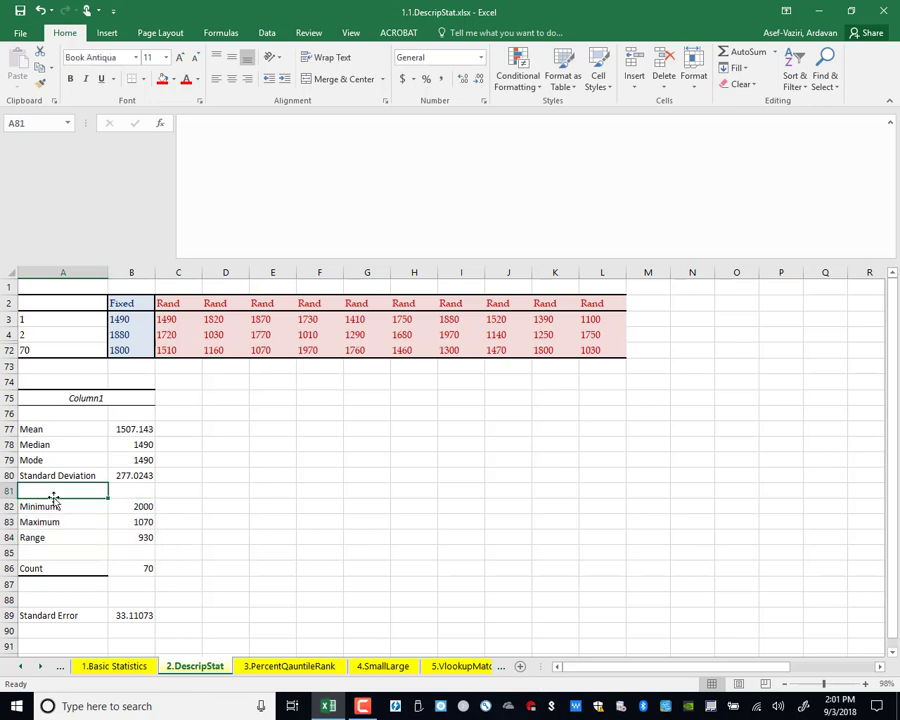
text(C)
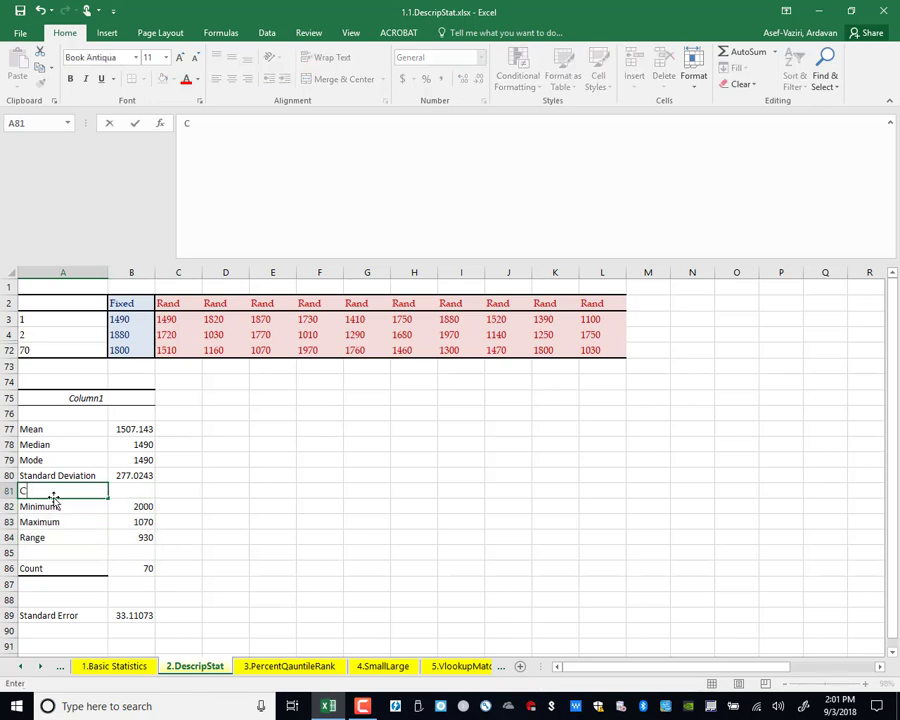
text(oefficient of Var)
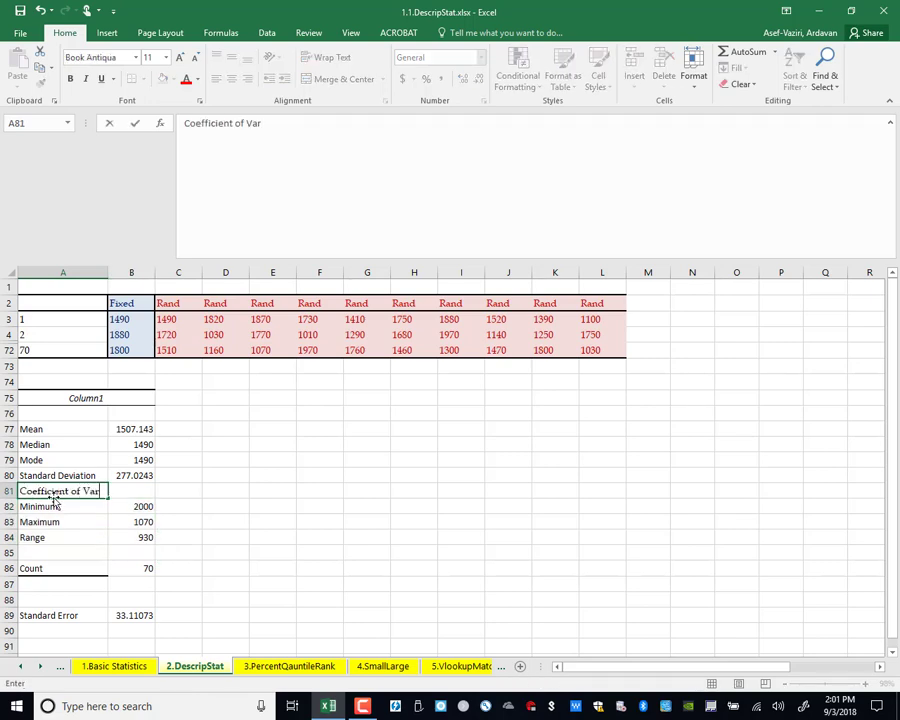
text(iations)
key(Return)
Step: Compute the coefficient of variations in B81 as standard deviation divided by mean with =B80/B77
click(158, 489)
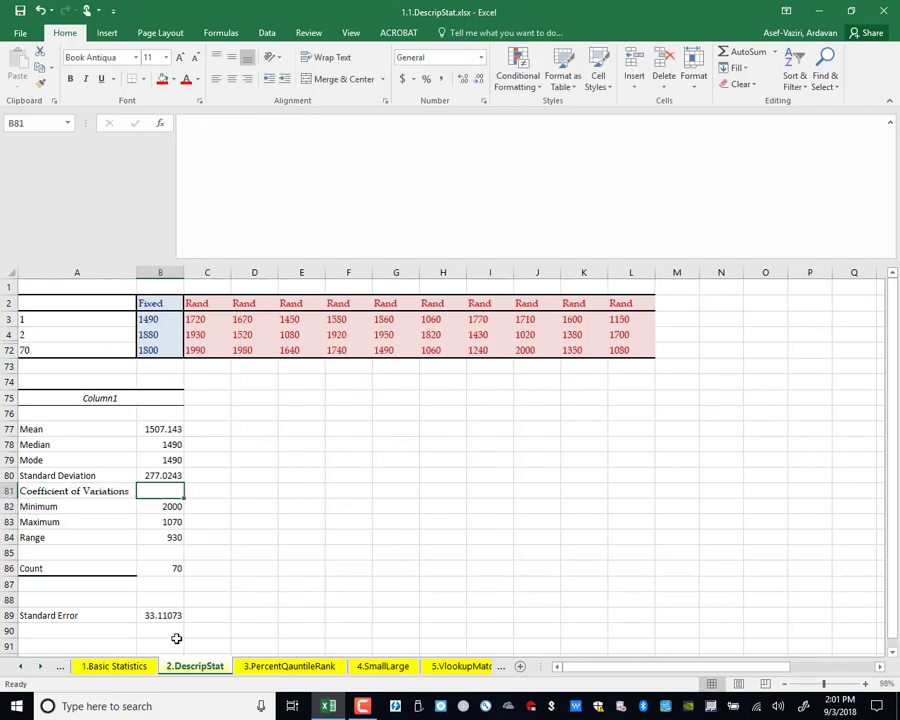
text(=)
key(BackSpace)
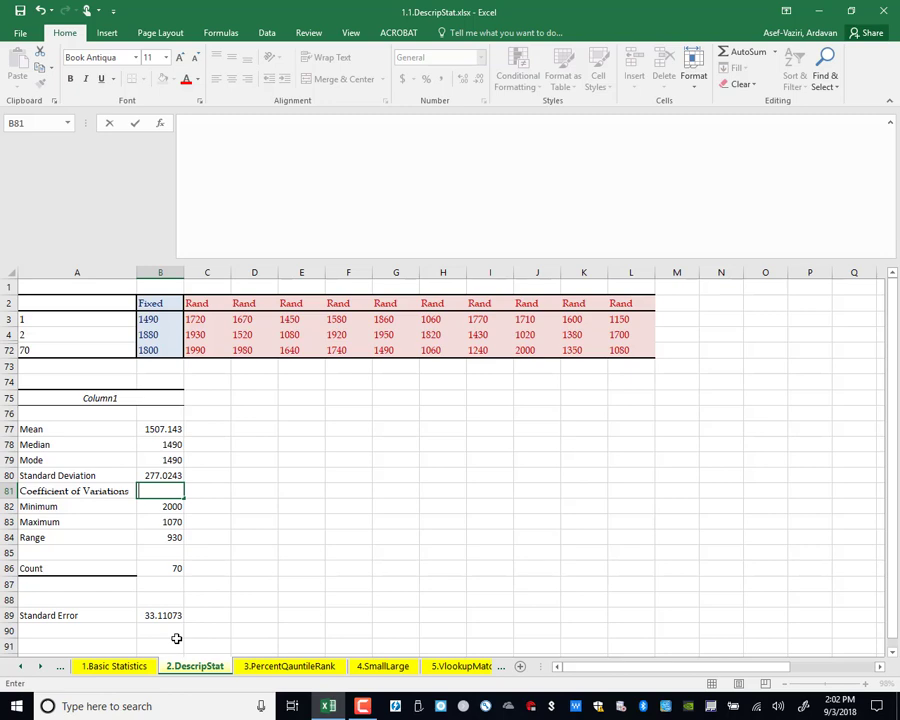
text(=)
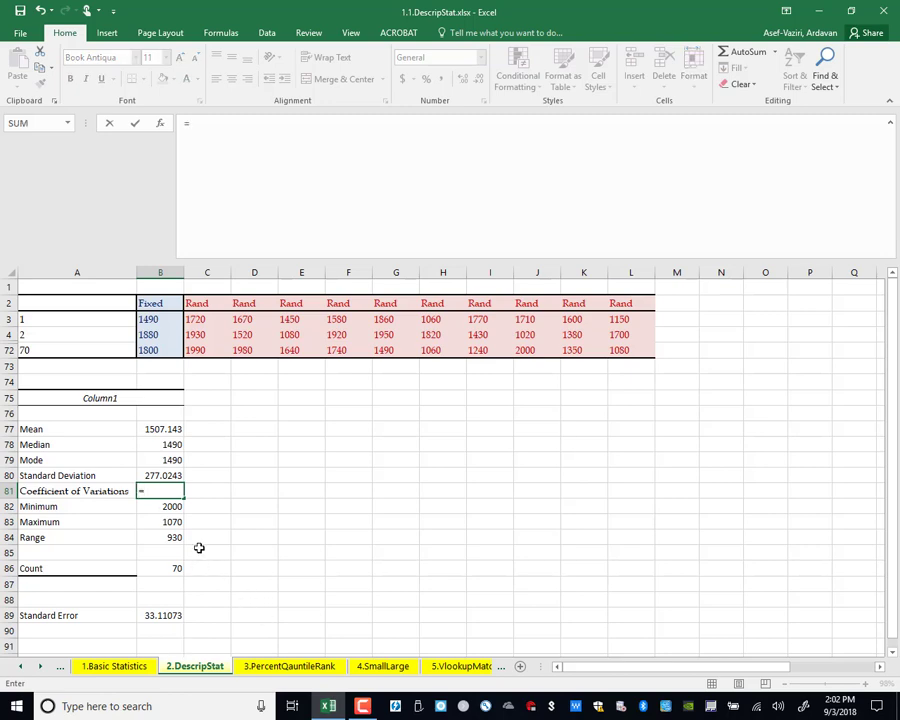
click(172, 474)
text(/)
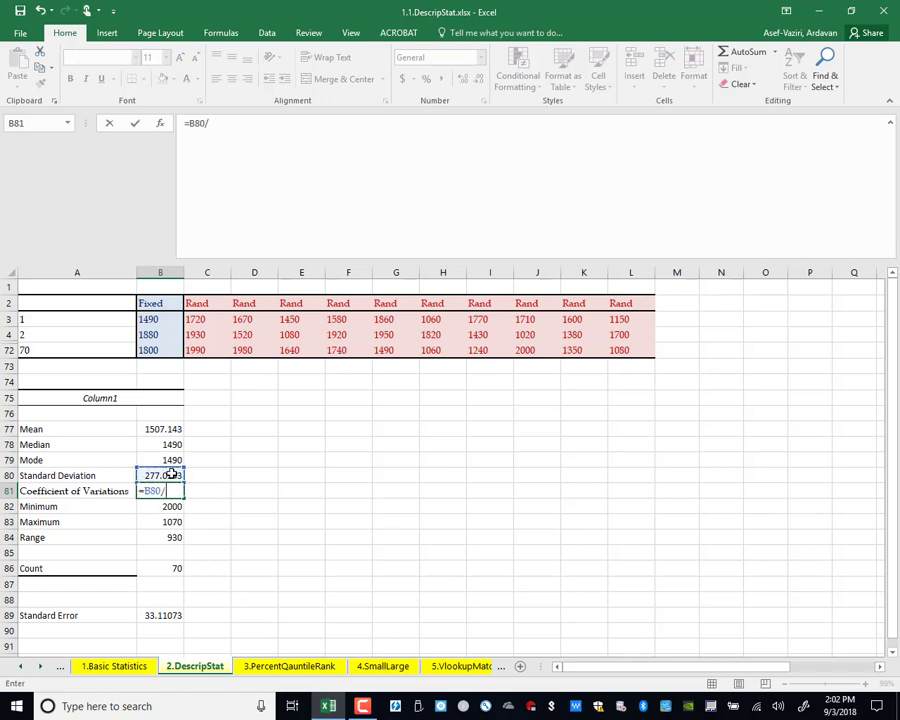
click(161, 431)
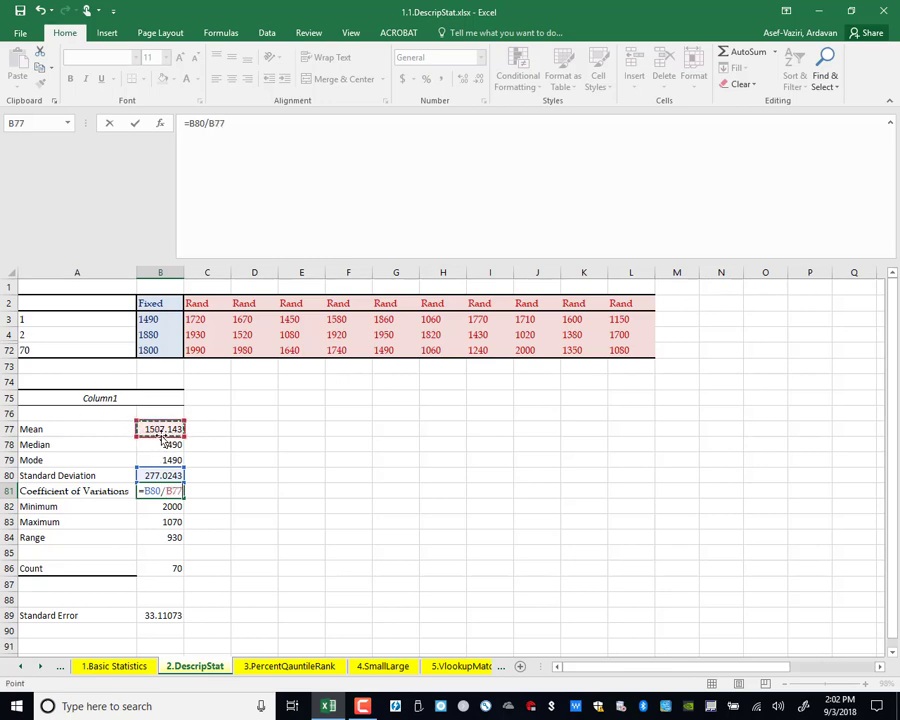
key(Return)
Step: Label A85 "Range/Median" and compute the ratio in B85 with =B84/B78
click(49, 551)
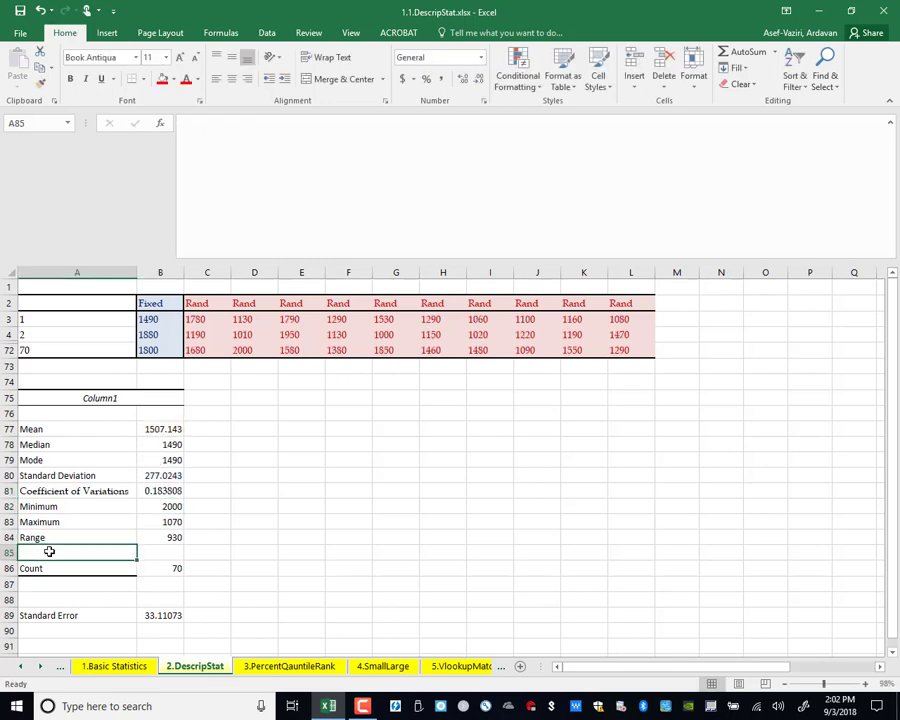
text(Range)
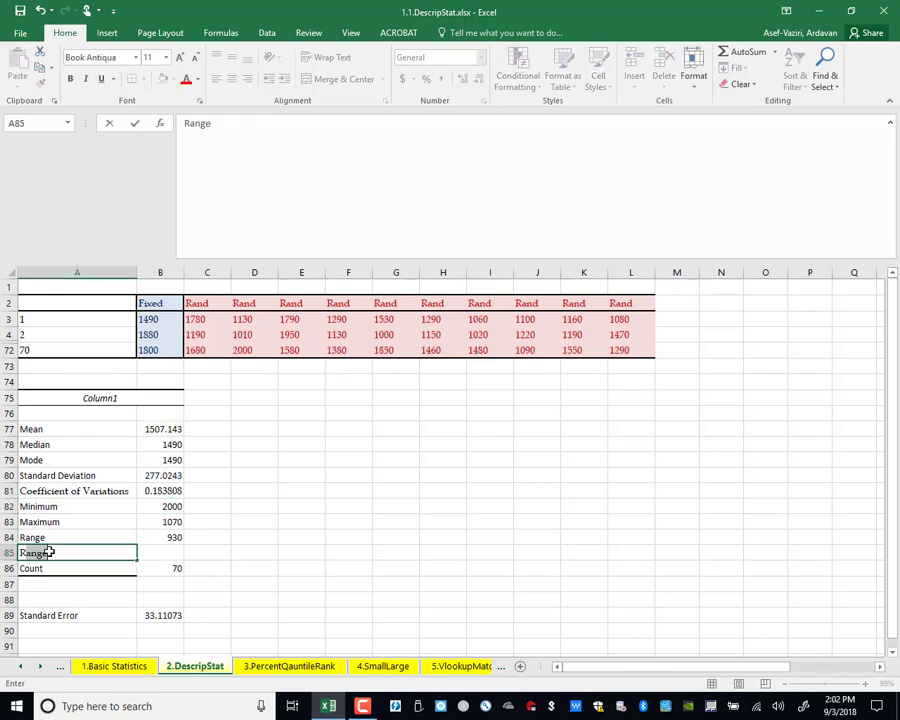
text(/Median)
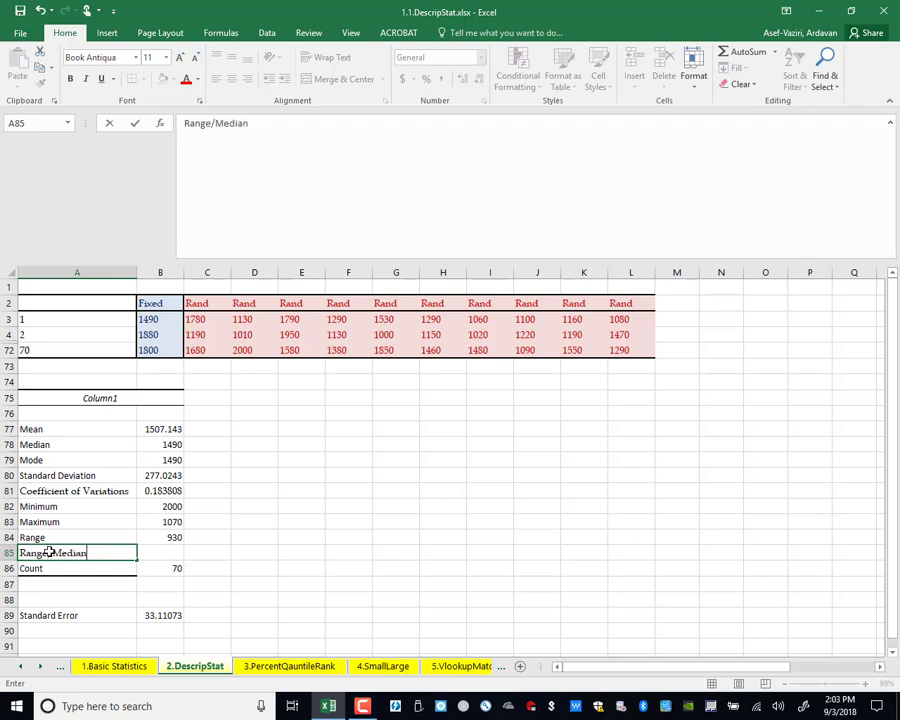
key(Return)
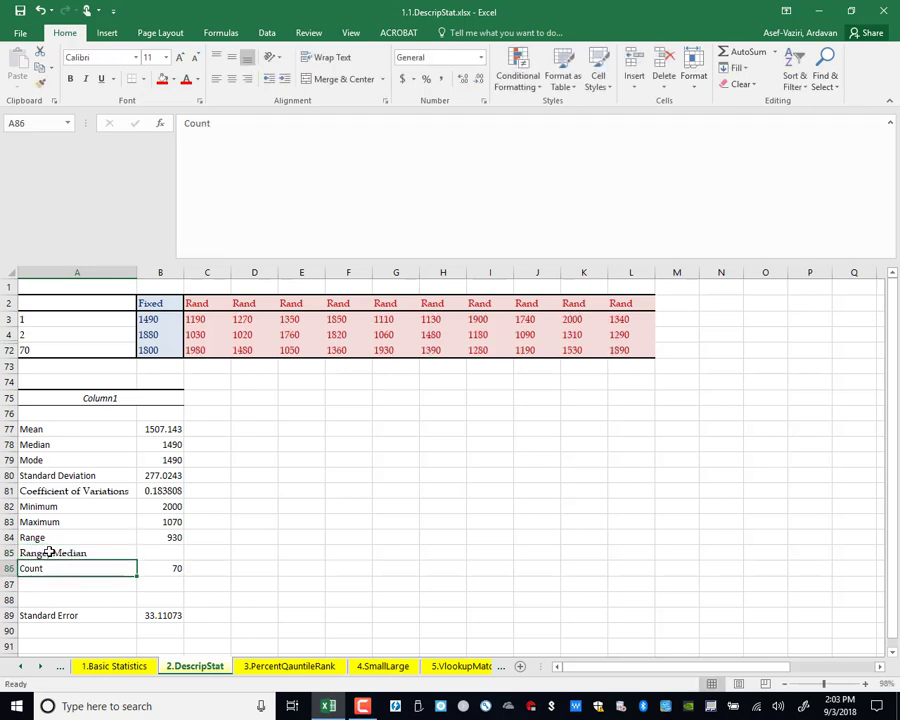
click(167, 548)
text(=)
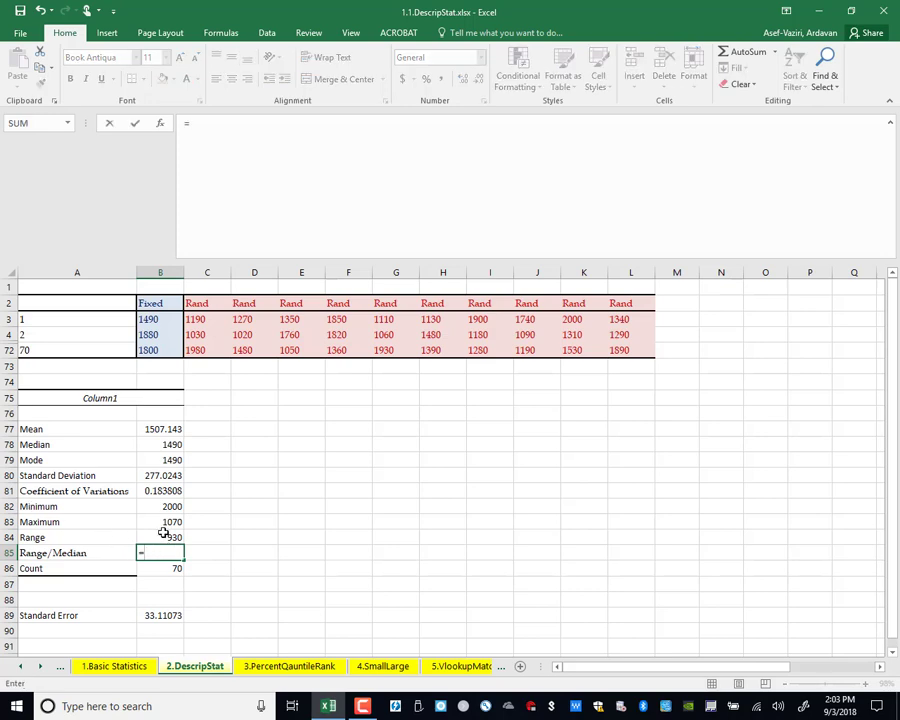
click(163, 537)
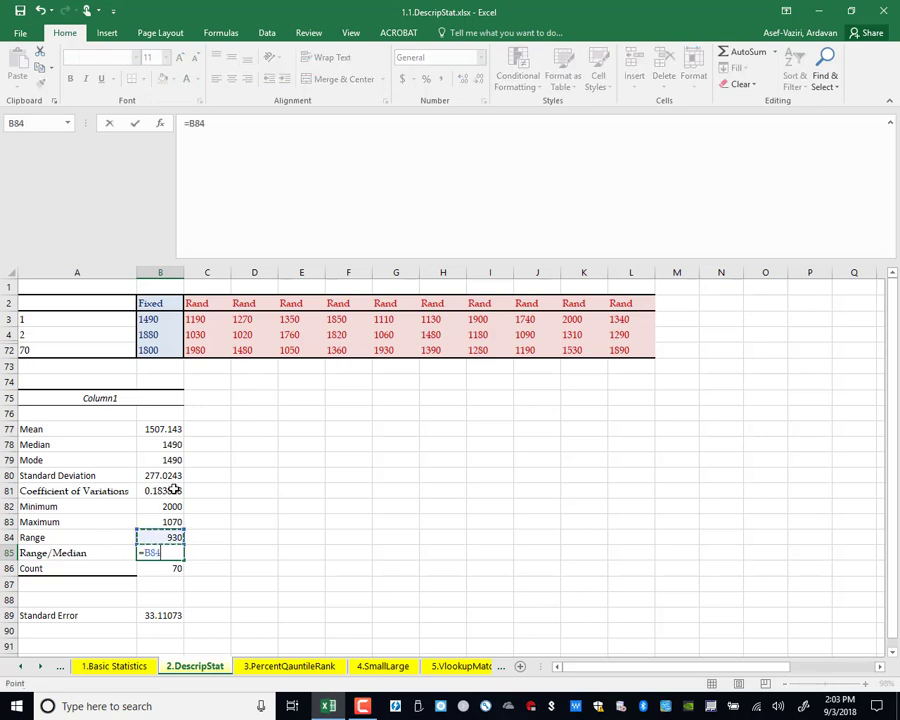
text(/)
click(158, 443)
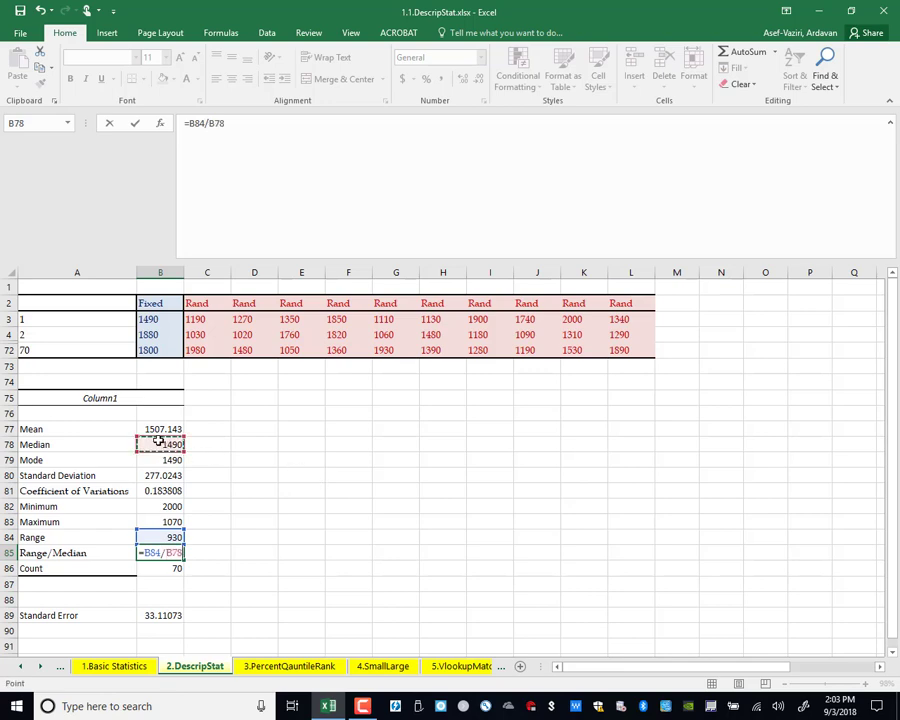
key(Return)
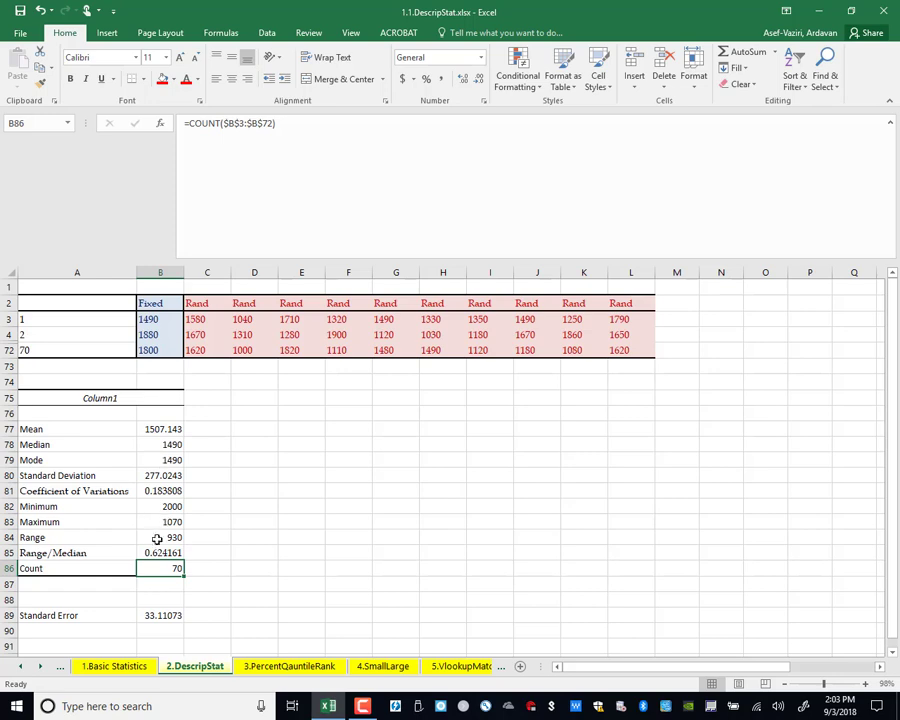
Step: Clear the border line below the Count row and move Standard Error with its value up to A87:B87
drag(62, 584, 150, 584)
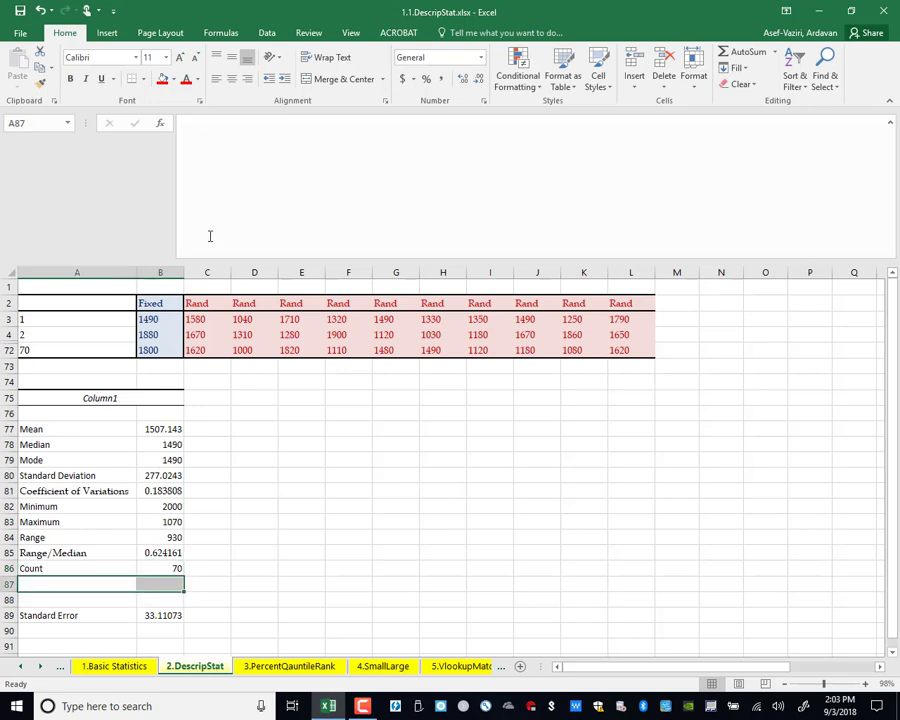
click(139, 79)
click(150, 112)
drag(60, 615, 155, 583)
click(345, 553)
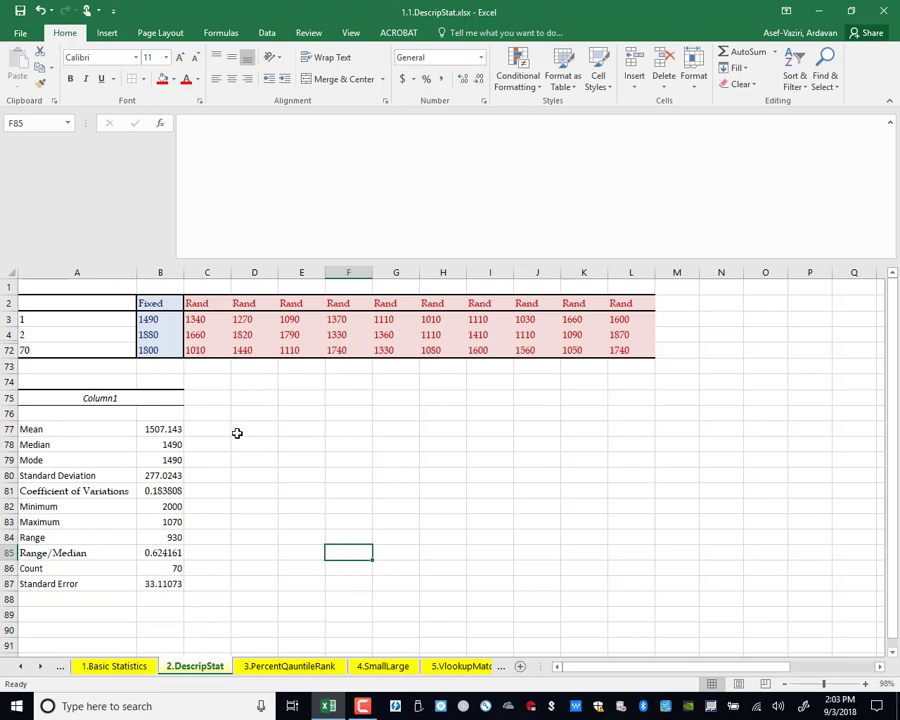
Step: Format Mean to one decimal place and Coefficient of Variations, Range/Median and Standard Error to two decimal places
click(166, 428)
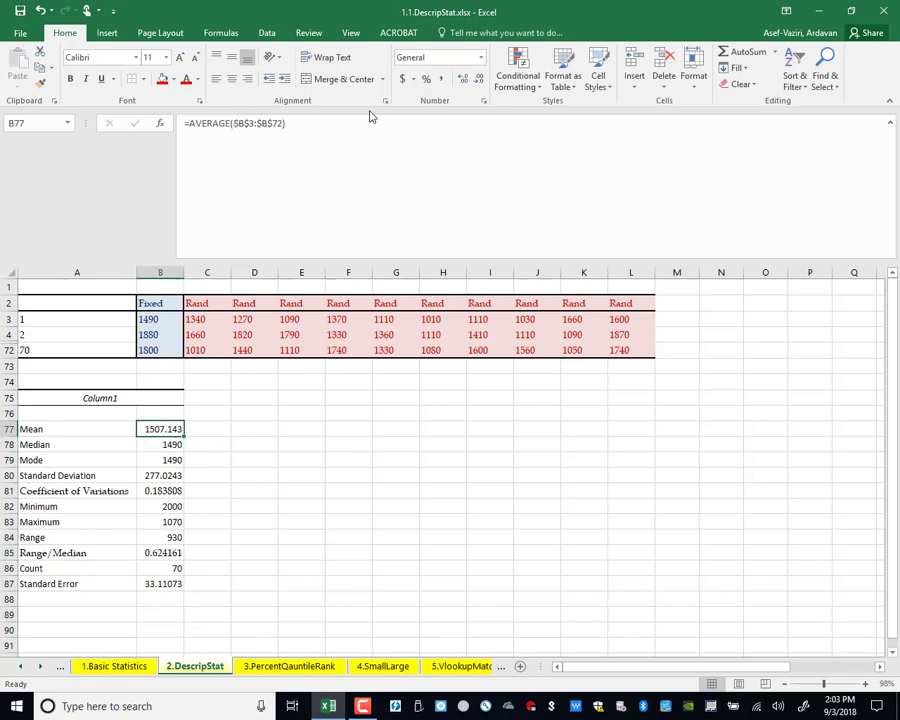
click(479, 79)
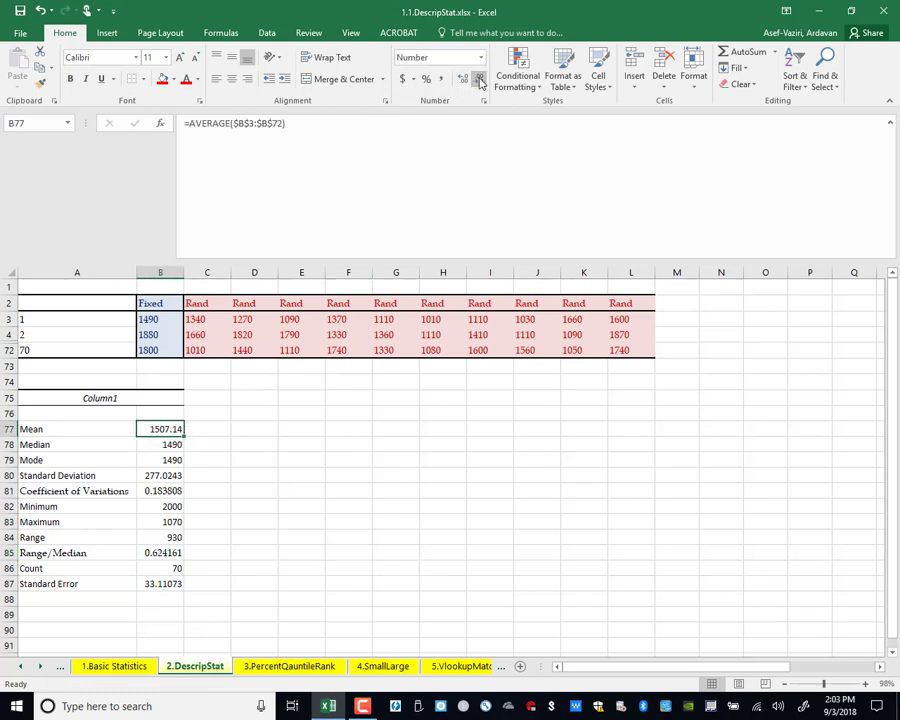
click(479, 79)
click(176, 491)
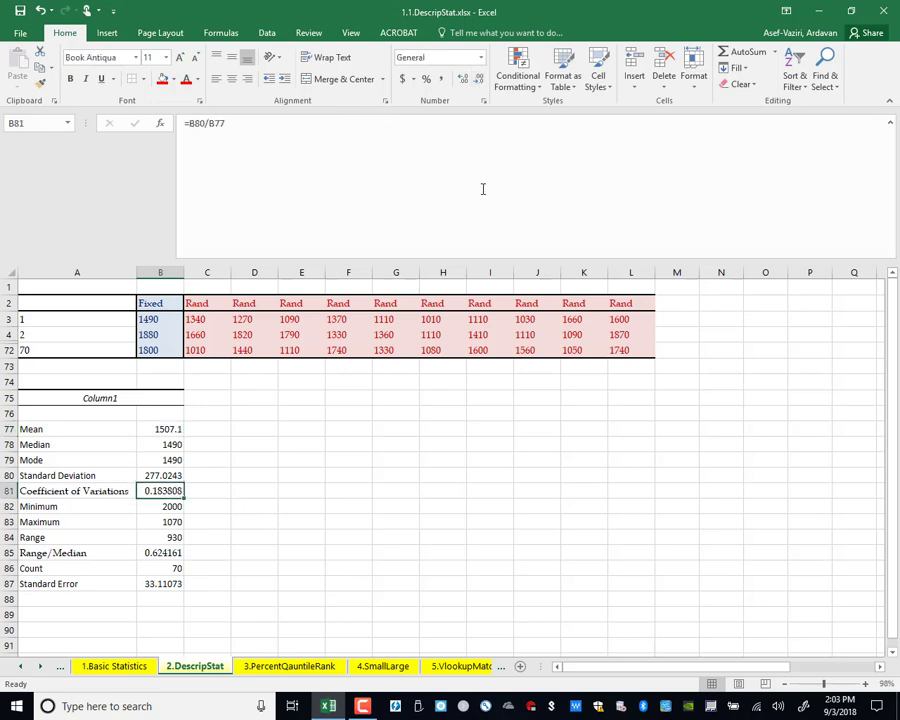
click(479, 79)
click(479, 79)
click(479, 79)
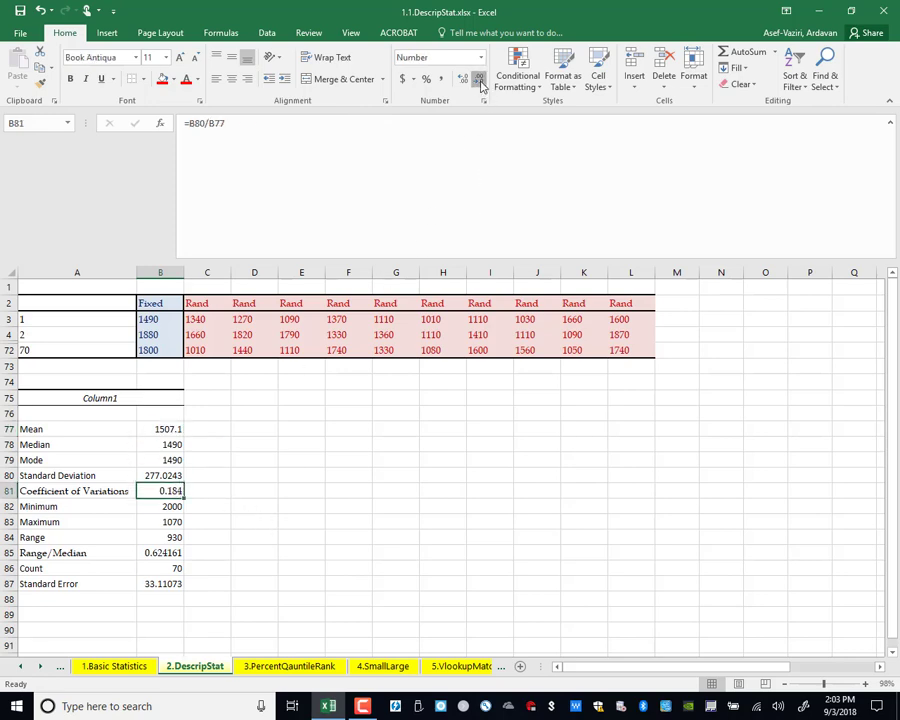
click(479, 79)
click(168, 553)
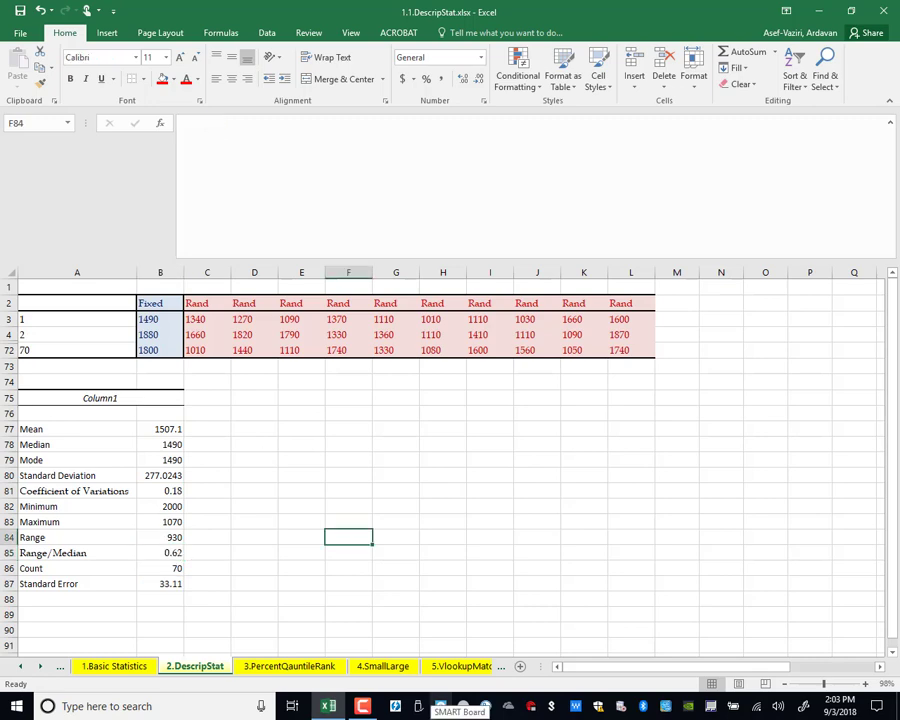
Step: Copy the Mean formula from B77 into C77 and check which range the copied formula references
click(166, 430)
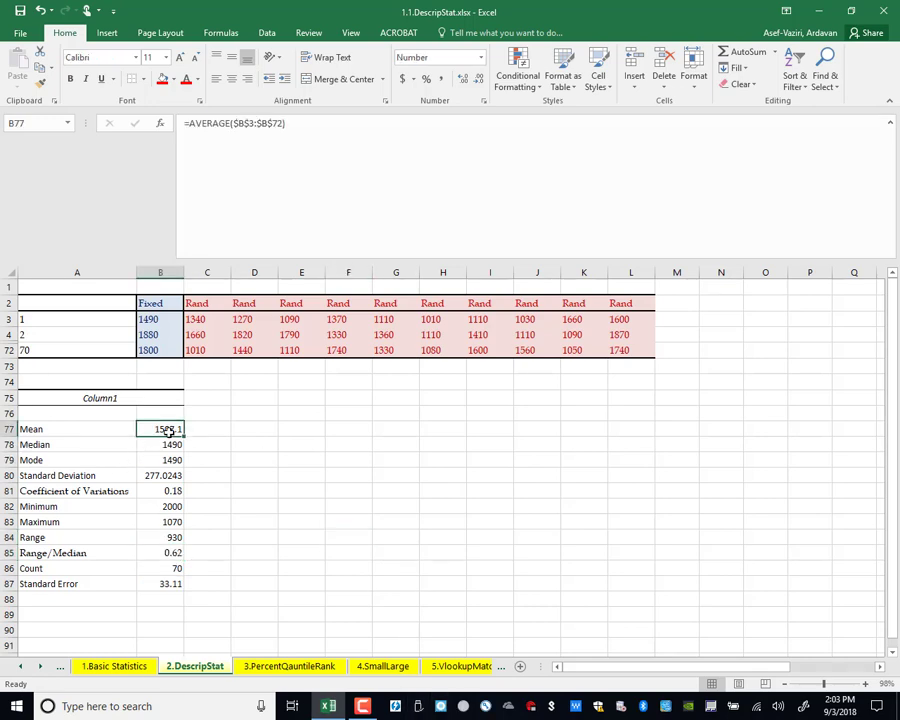
drag(185, 438, 232, 436)
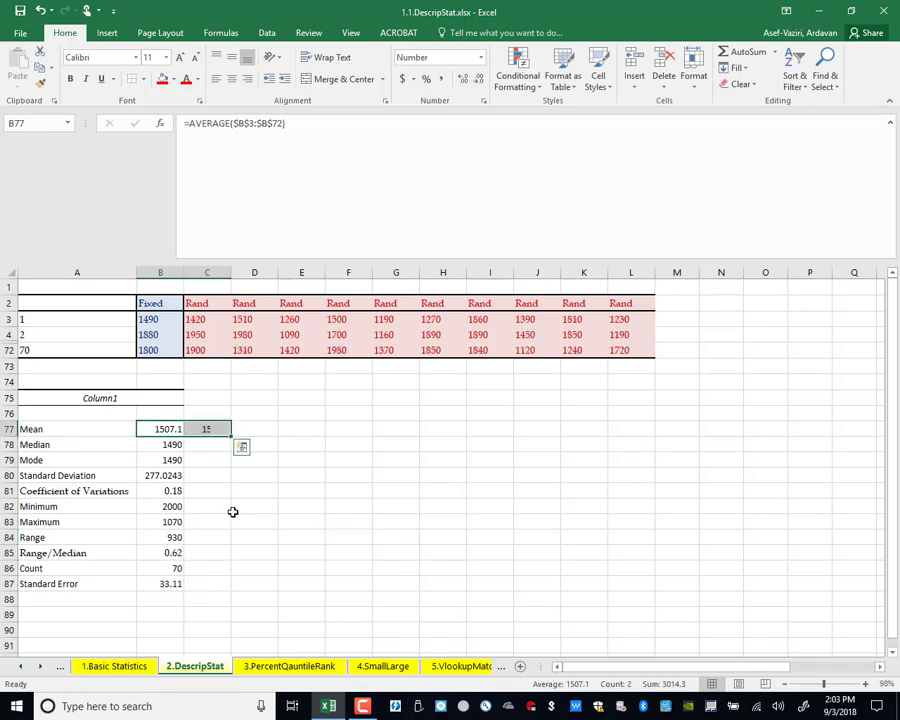
double_click(213, 429)
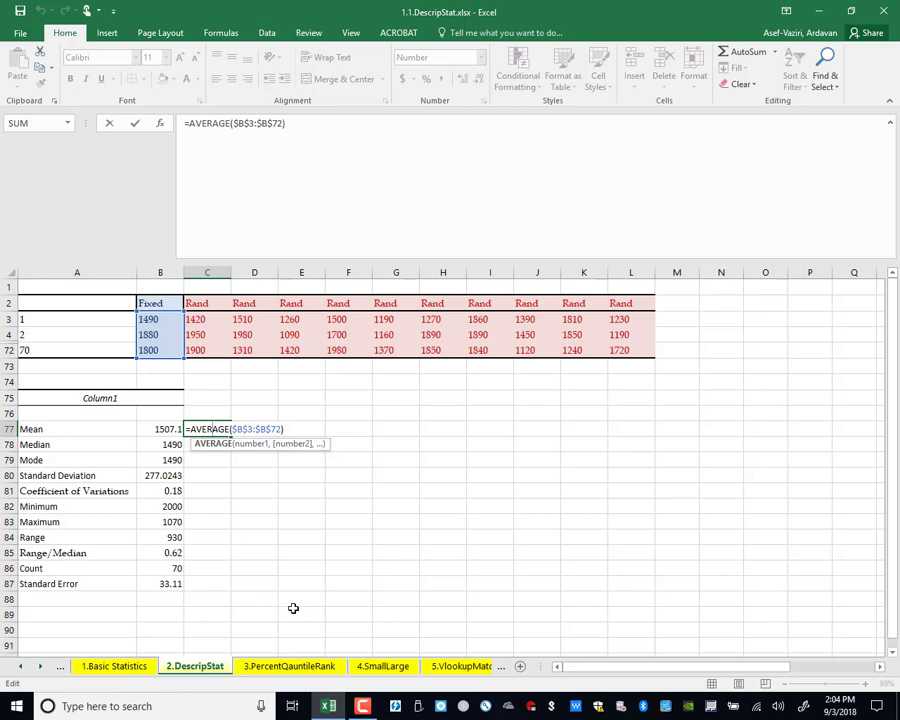
key(Return)
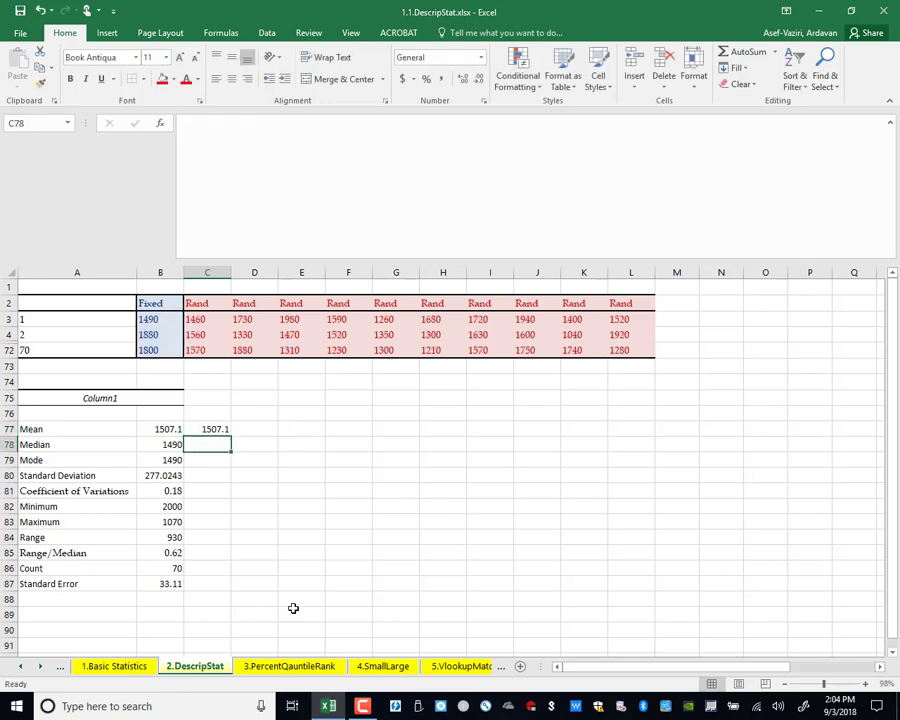
Step: Copy the Mean formula down into B78 and change its function to MEDIAN, giving =MEDIAN($B$3:$B$72)
click(165, 429)
drag(183, 436, 207, 464)
click(152, 444)
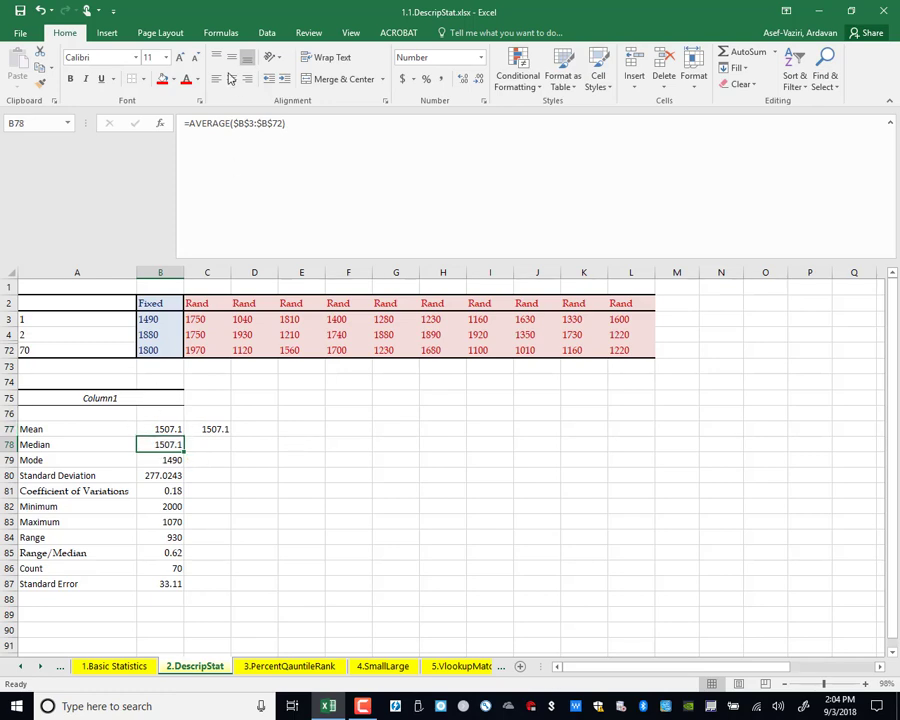
click(231, 122)
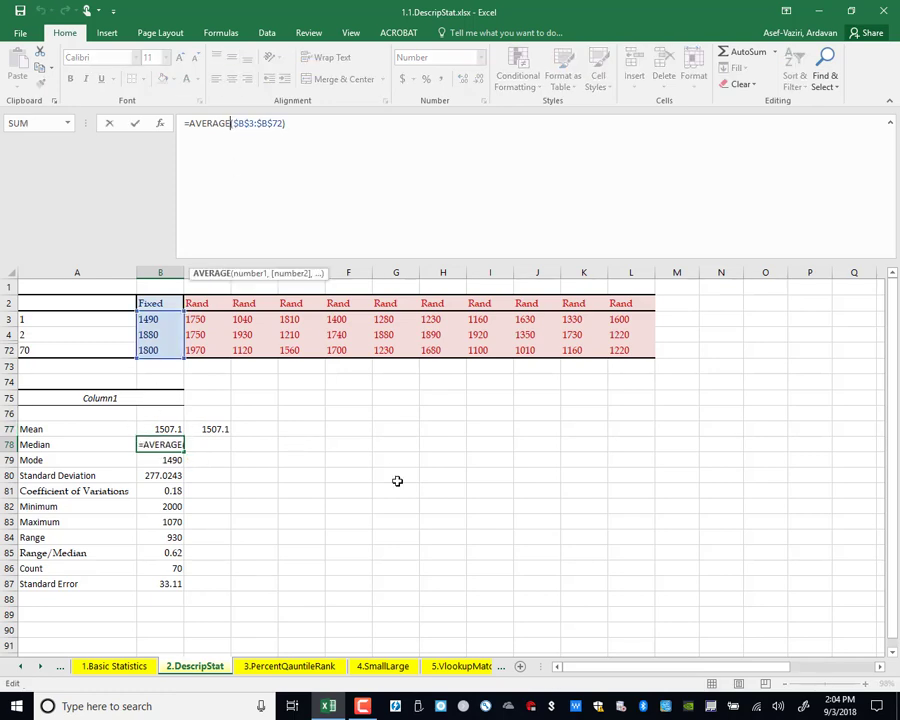
key(BackSpace)
key(BackSpace)
key(BackSpace)
key(BackSpace)
key(BackSpace)
key(BackSpace)
key(BackSpace)
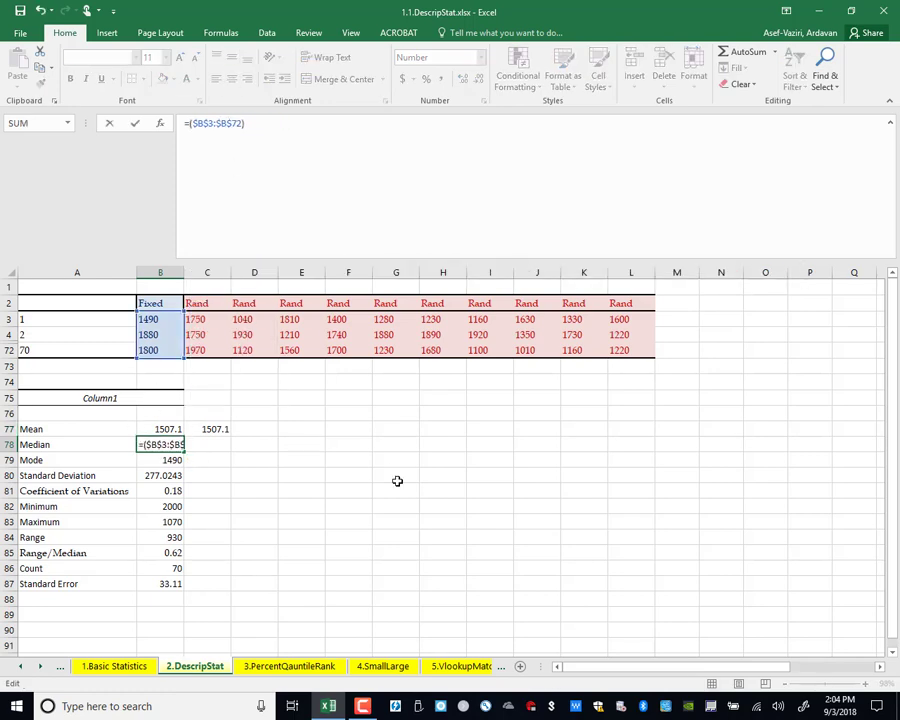
text(median)
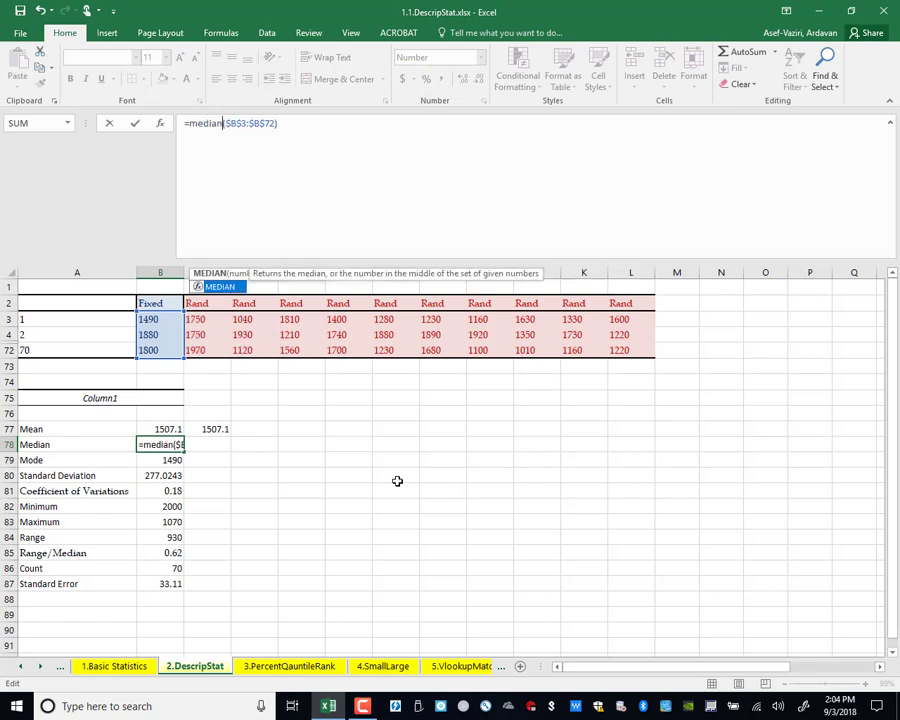
key(Return)
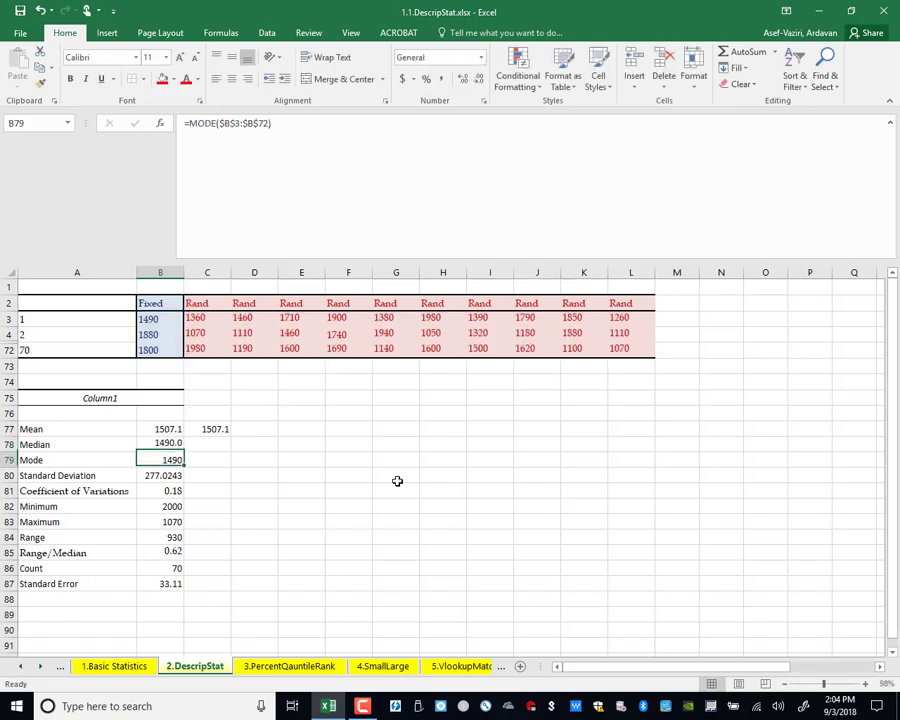
Step: Copy the Median formula from B78 into C78 to check its referenced range, and clear the trial copies from C77:C80
click(160, 446)
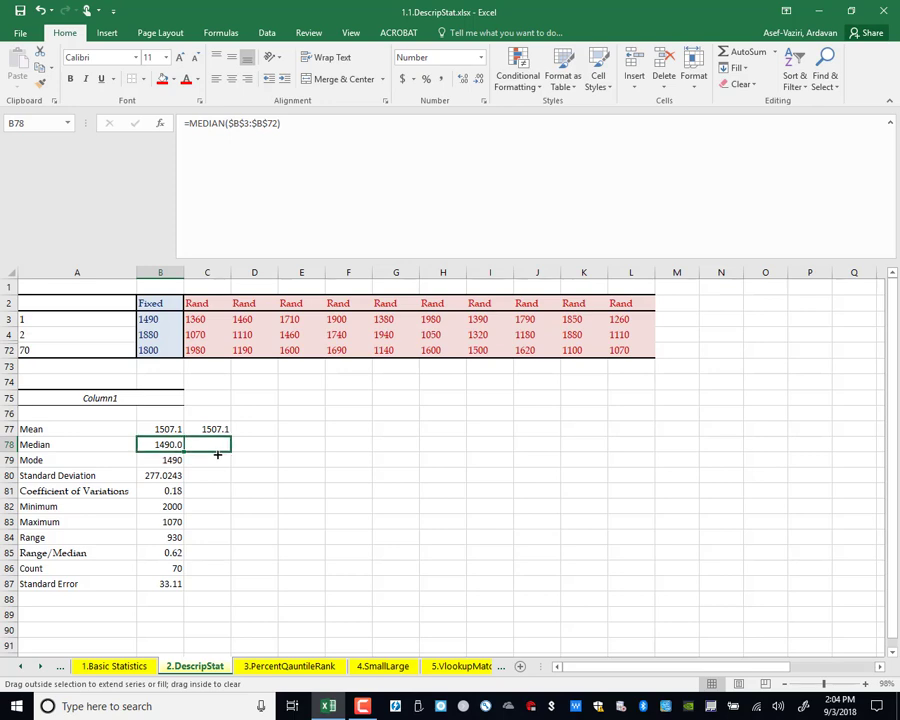
drag(217, 455, 220, 447)
double_click(215, 446)
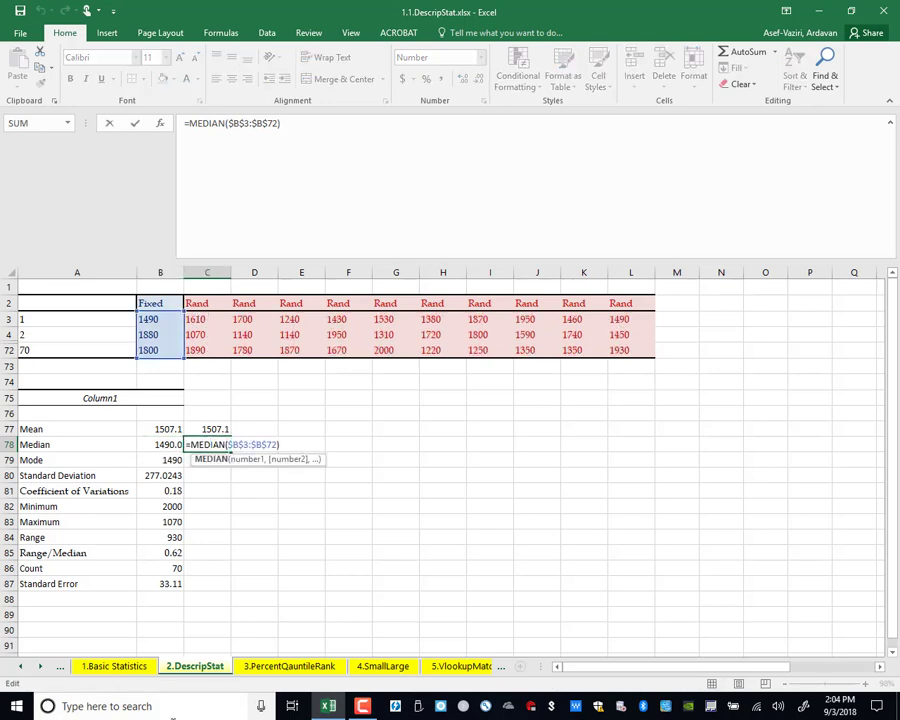
key(Return)
drag(207, 429, 215, 475)
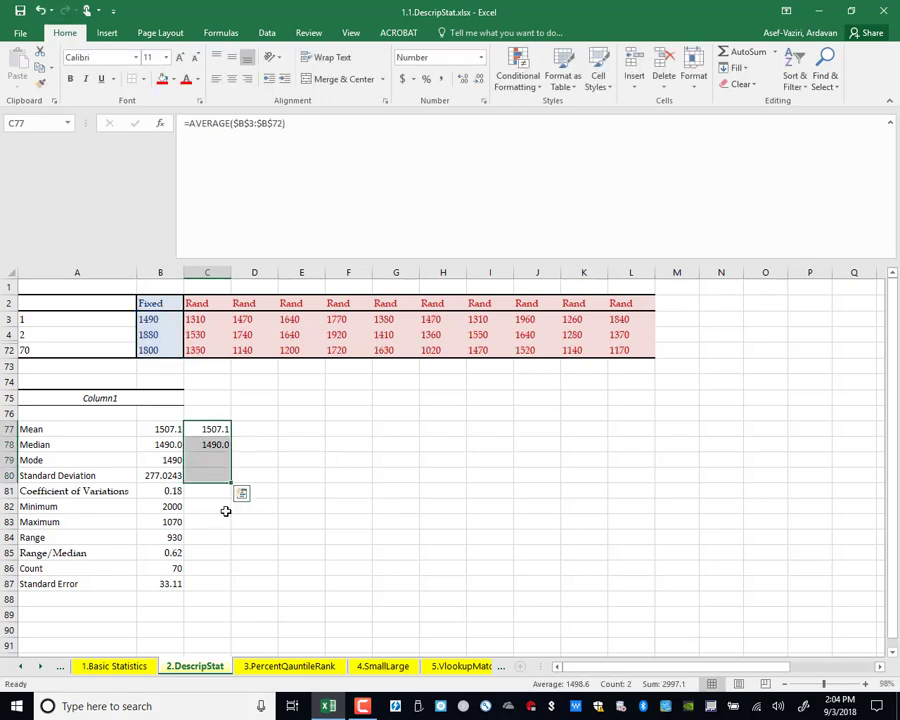
key(Delete)
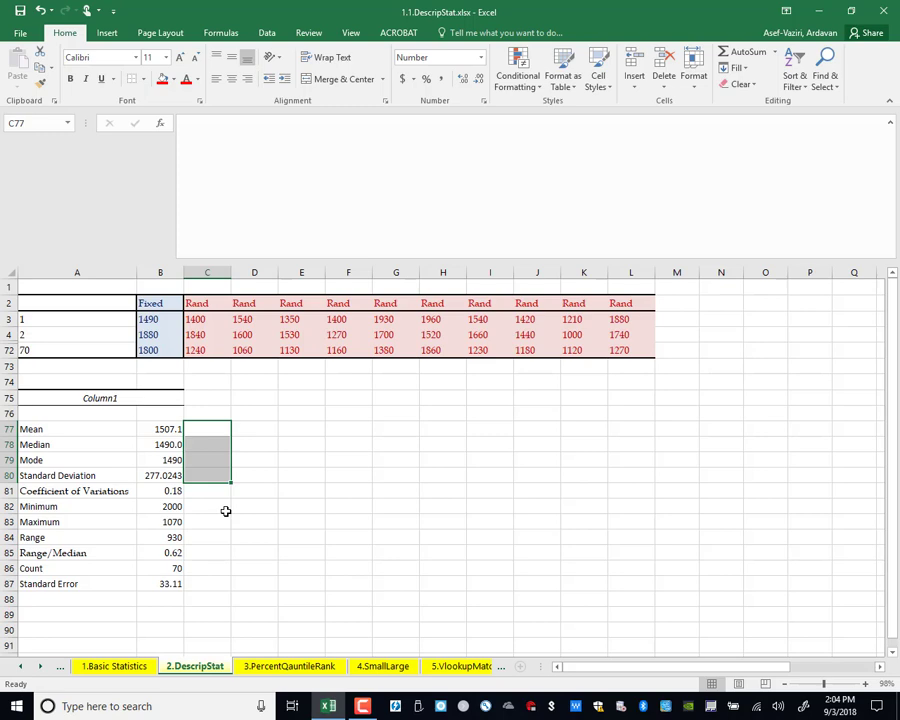
Step: Examine the absolute cell range used in the Standard Deviation formula in B80
double_click(165, 476)
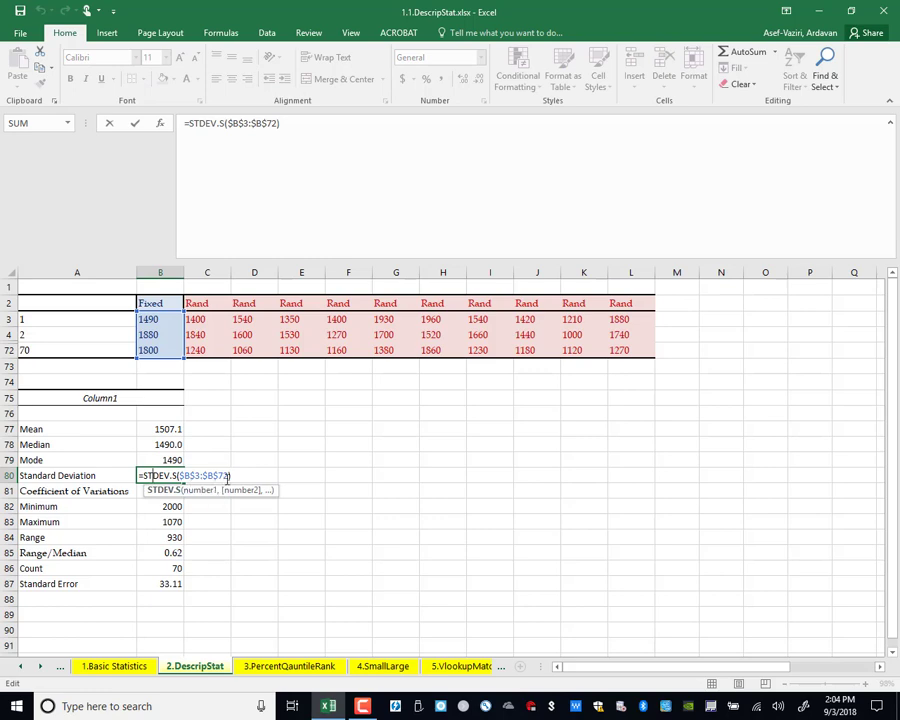
drag(229, 476, 181, 477)
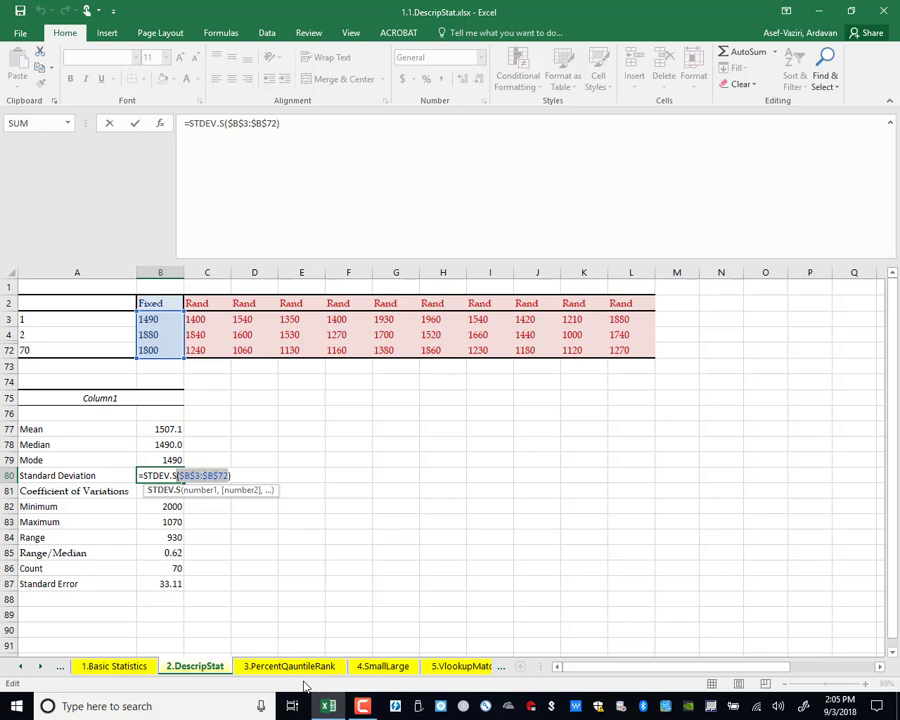
key(Return)
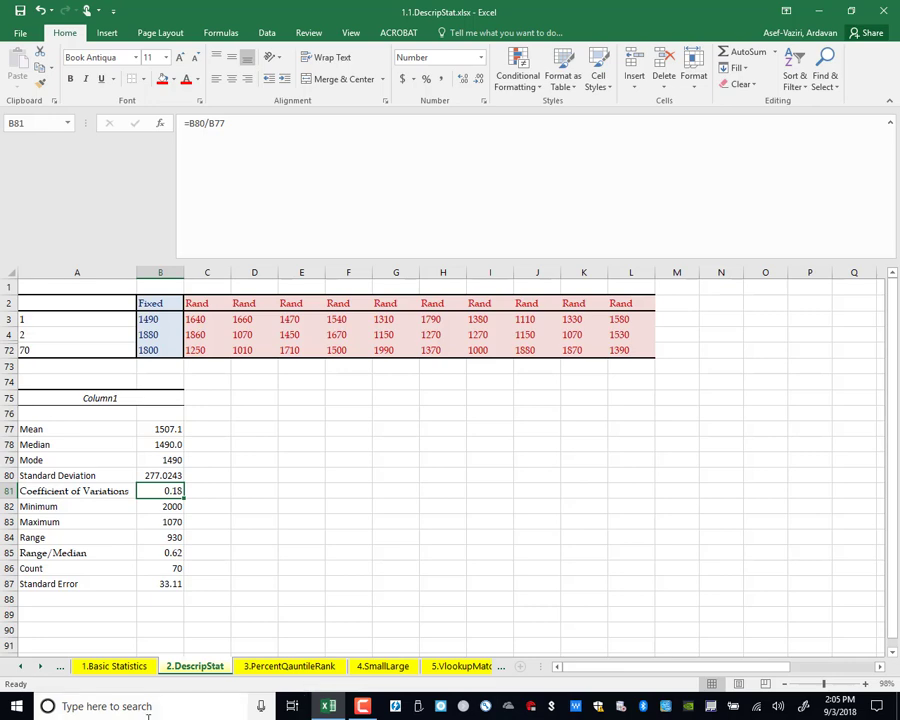
Step: Make the column references in the Mean formula in B77 relative, giving =AVERAGE(B$3:B$72)
double_click(162, 429)
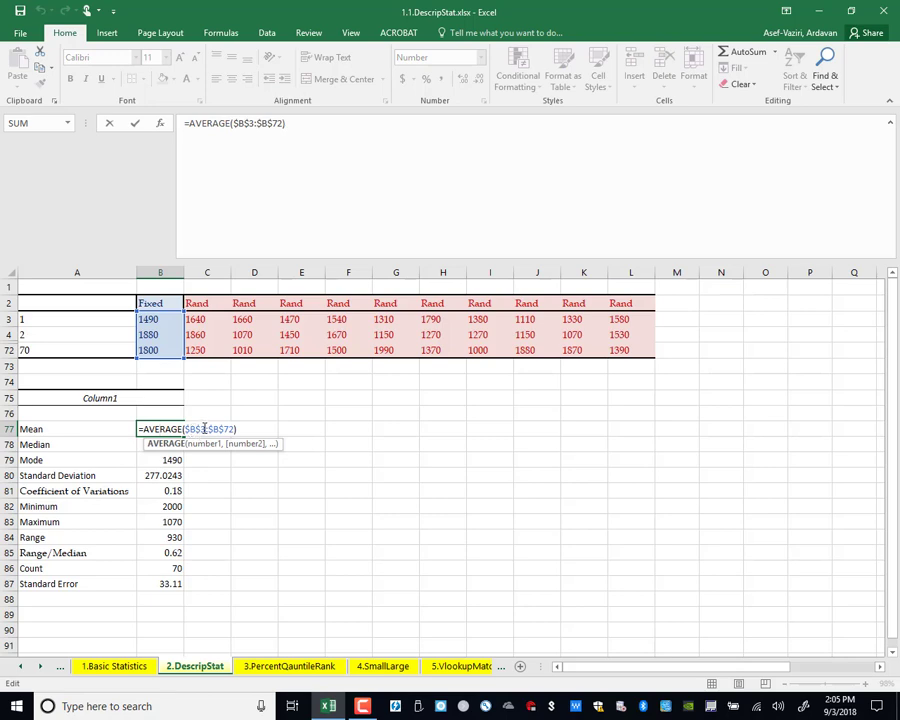
click(192, 430)
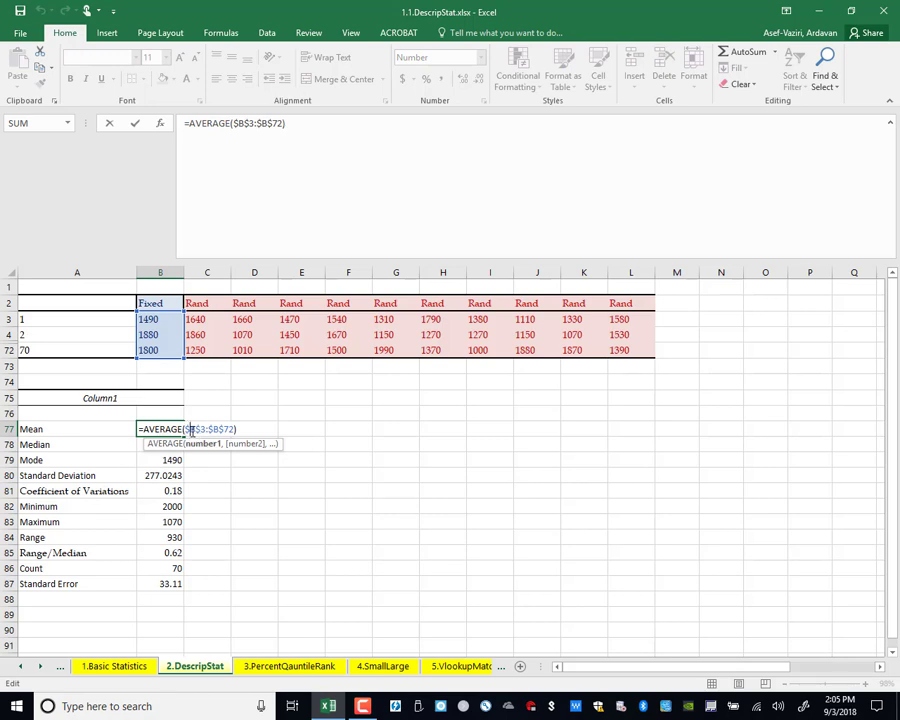
key(Delete)
key(BackSpace)
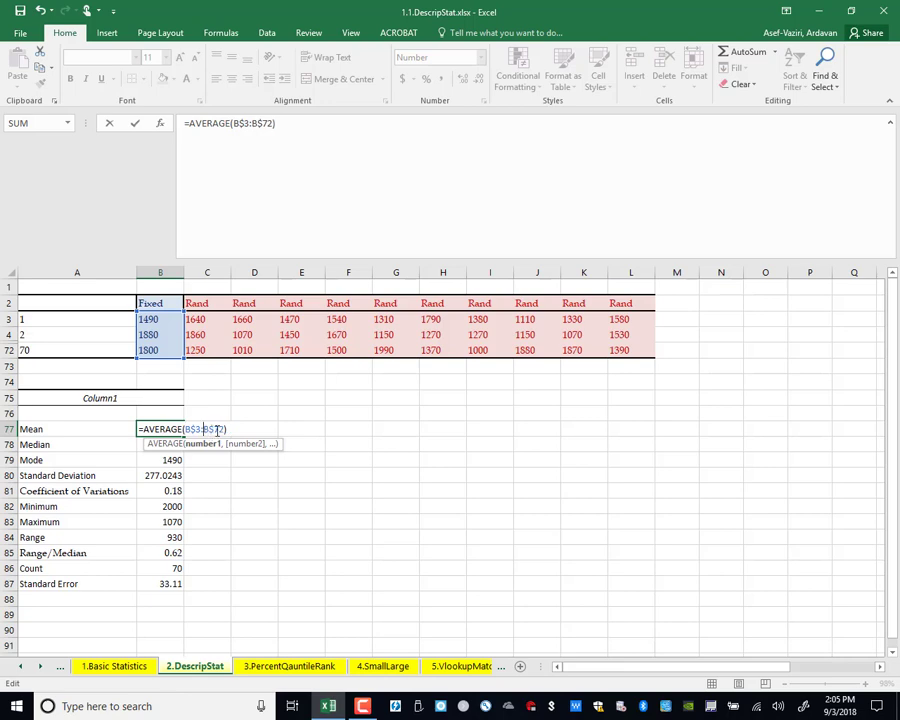
key(Return)
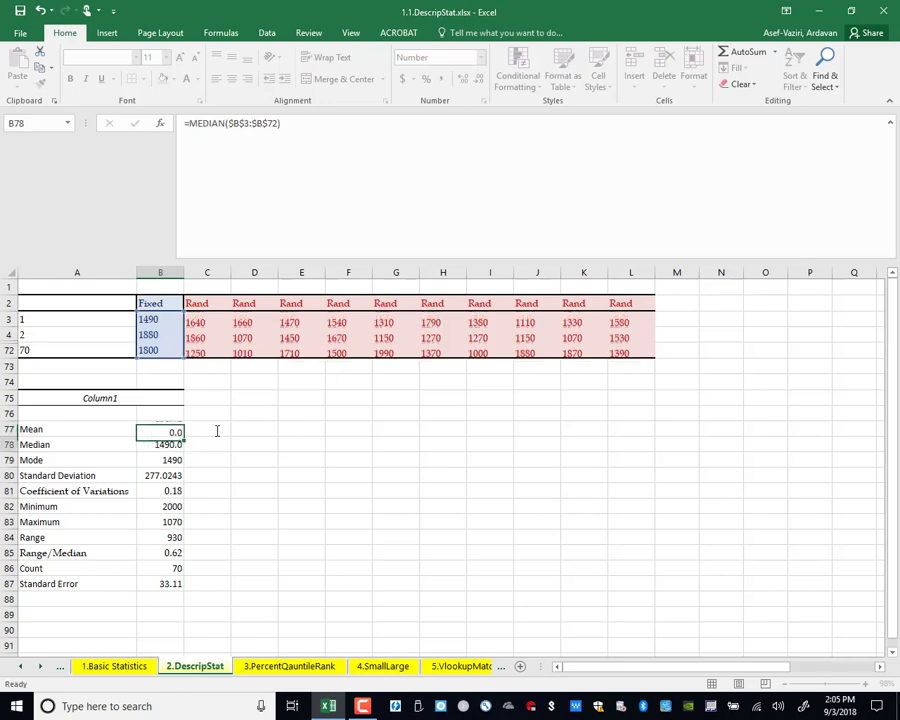
Step: Copy the revised Mean formula down into B78 and change its function to MEDIAN, giving =MEDIAN(B$3:B$72)
click(150, 428)
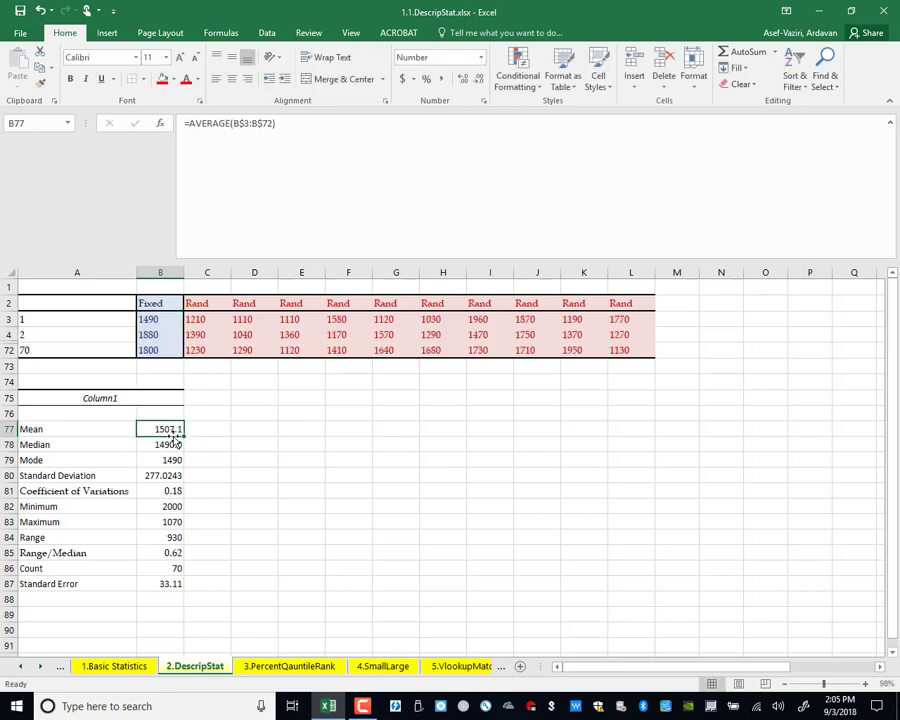
drag(160, 429, 170, 445)
click(165, 444)
click(236, 140)
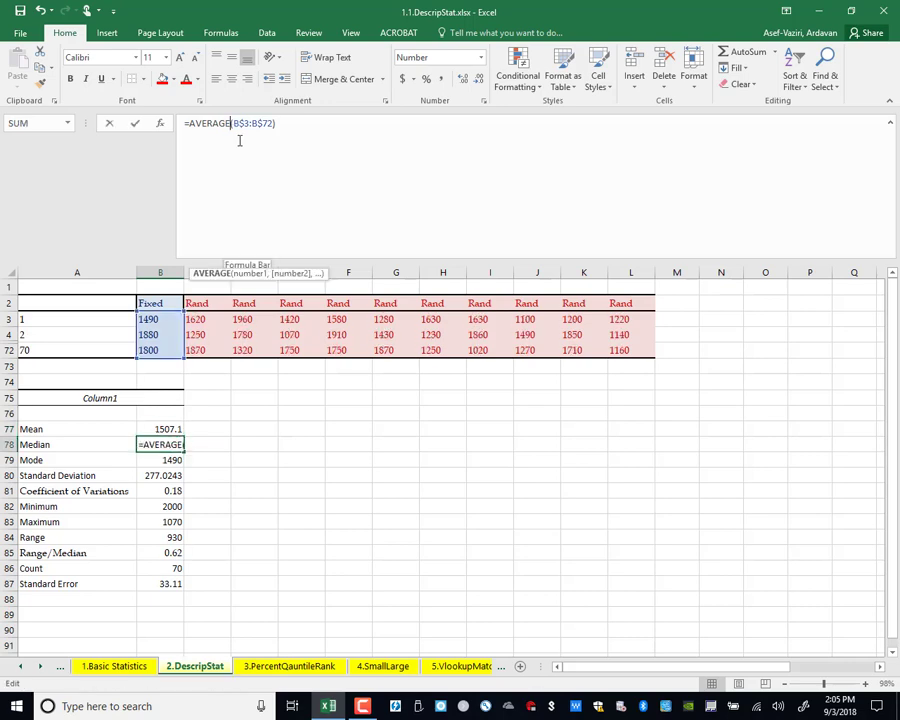
key(BackSpace)
key(BackSpace)
key(BackSpace)
key(BackSpace)
key(BackSpace)
key(BackSpace)
key(BackSpace)
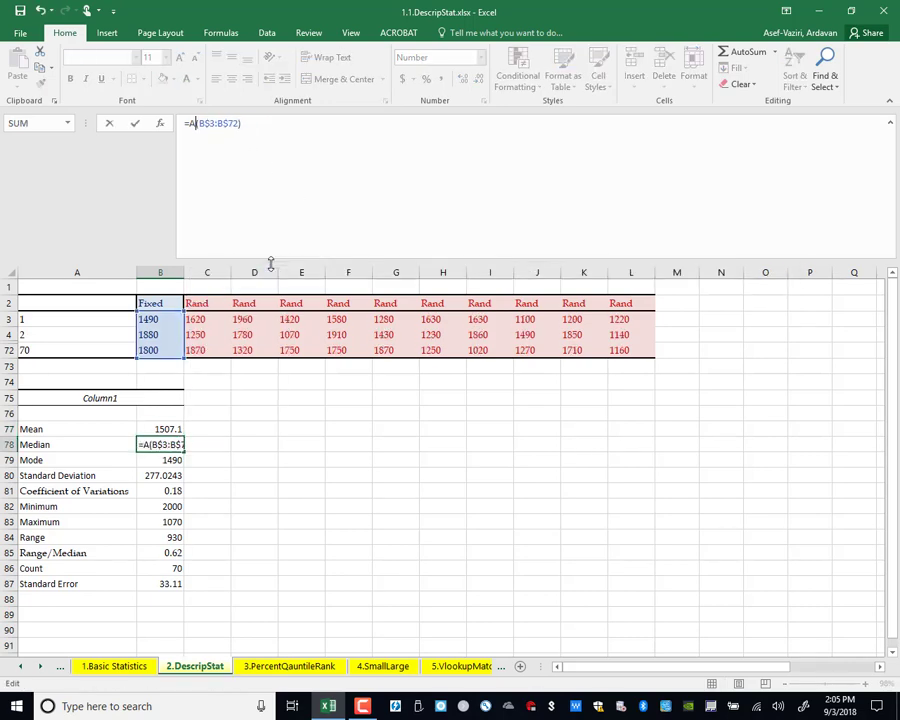
text(median)
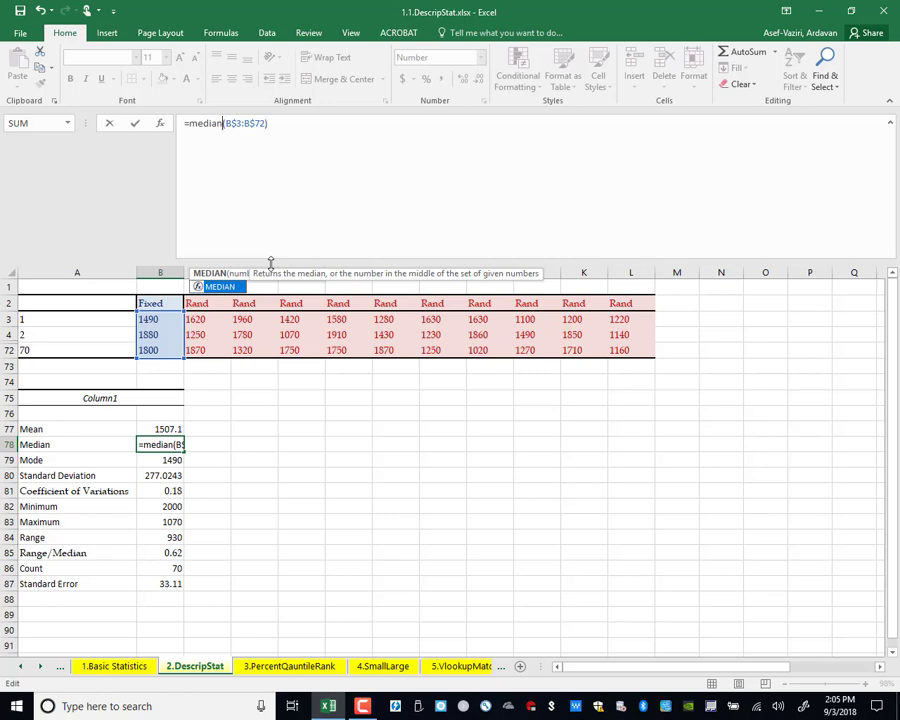
key(Return)
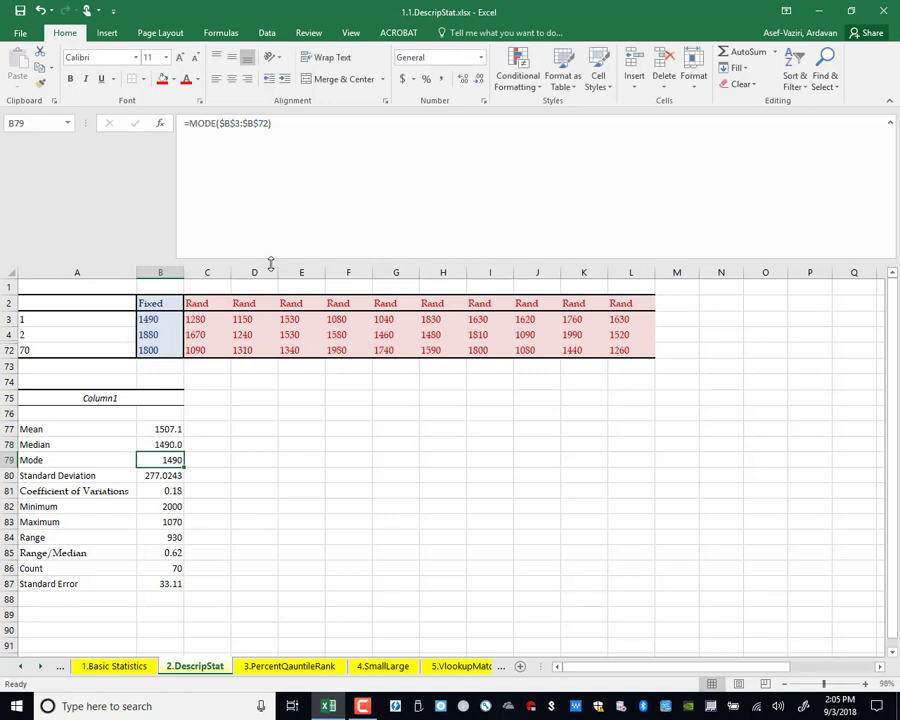
Step: Fill the Median formula down through B87 and change the Mode formula in B79 to =MODE(B$3:B$72)
click(165, 444)
double_click(183, 452)
click(168, 462)
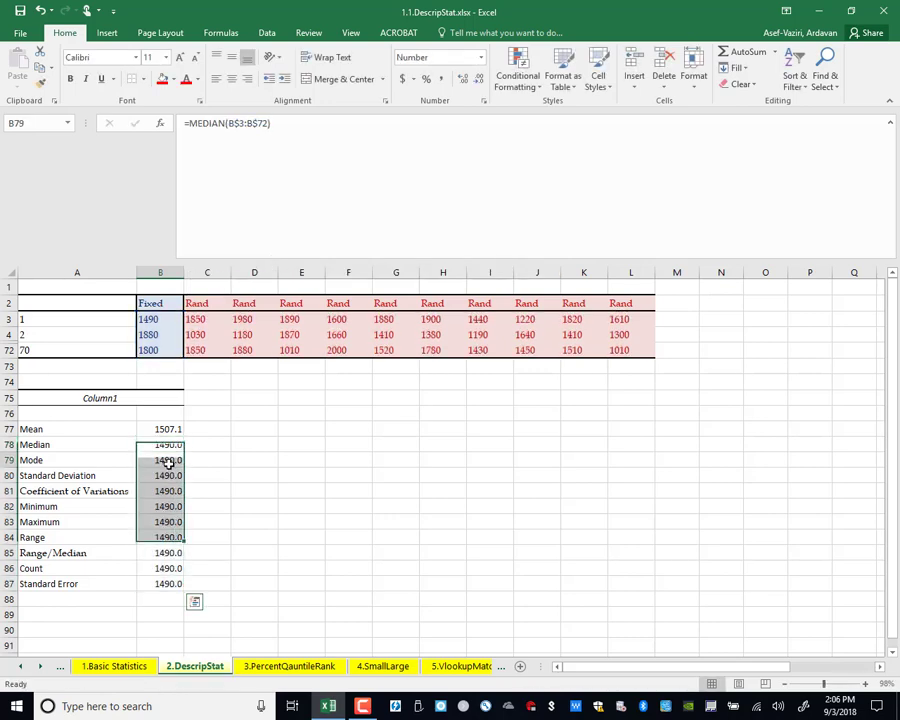
click(227, 123)
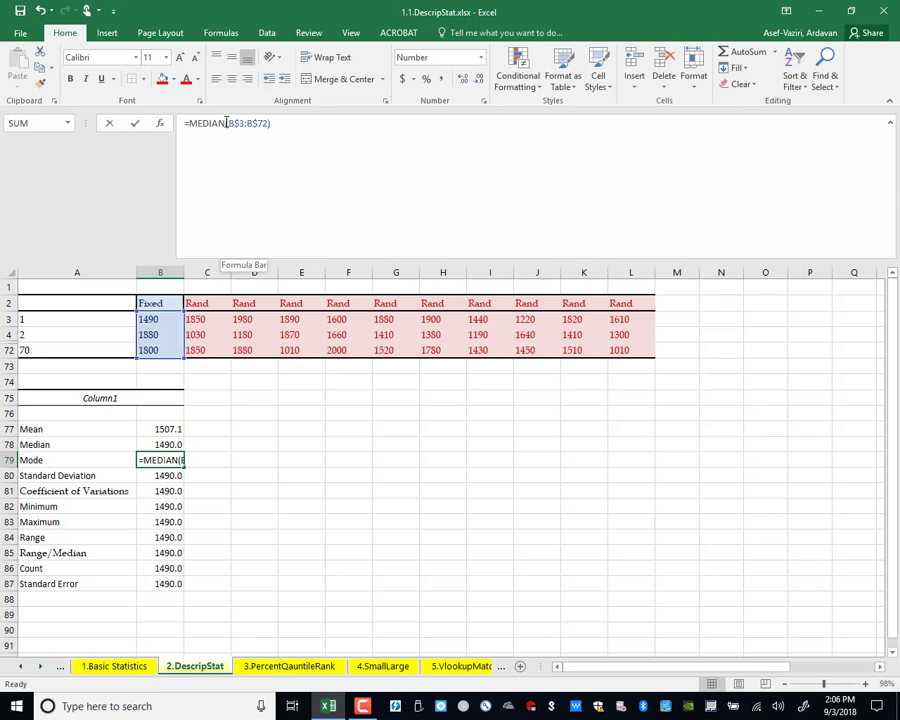
key(BackSpace)
key(BackSpace)
key(BackSpace)
key(BackSpace)
key(BackSpace)
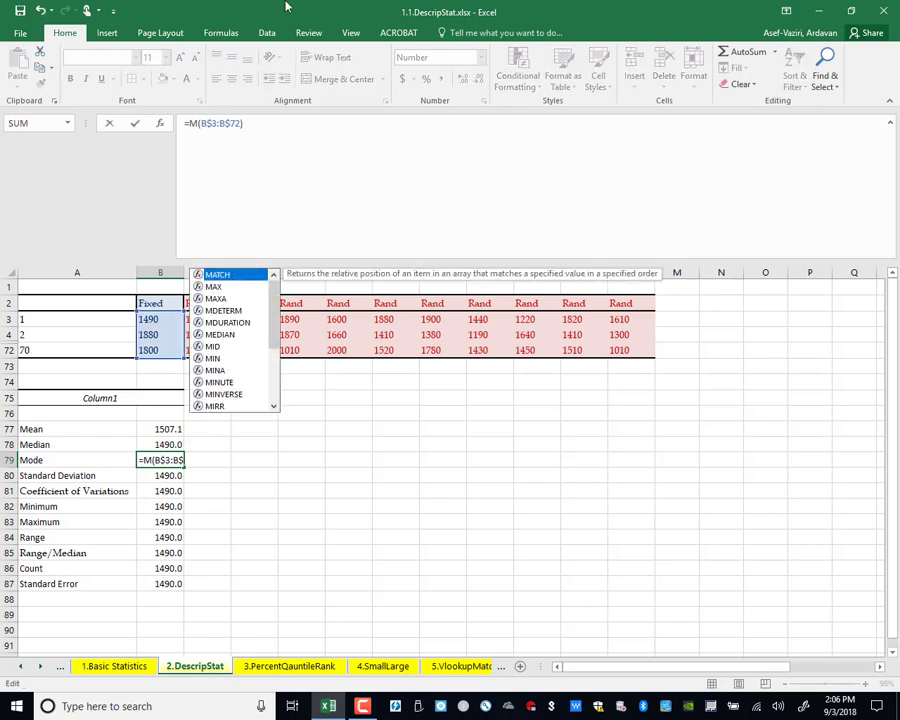
text(ode)
key(Return)
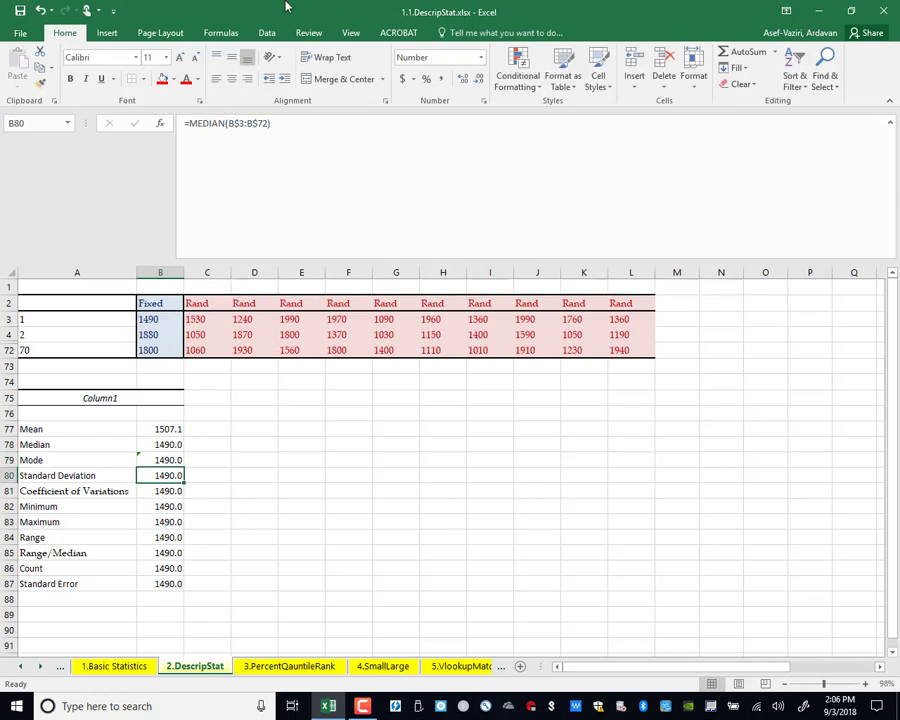
Step: Change the function in the Standard Deviation cell B80 to STDEV.S, giving =STDEV.S(B$3:B$72)
click(222, 123)
key(BackSpace)
key(BackSpace)
key(BackSpace)
key(BackSpace)
key(BackSpace)
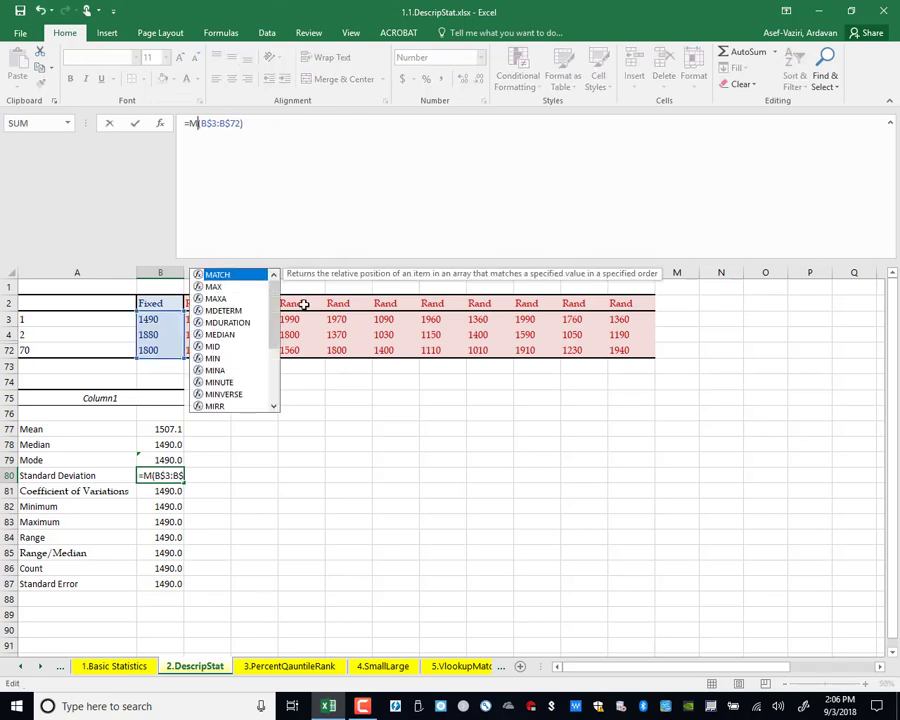
key(BackSpace)
text(st)
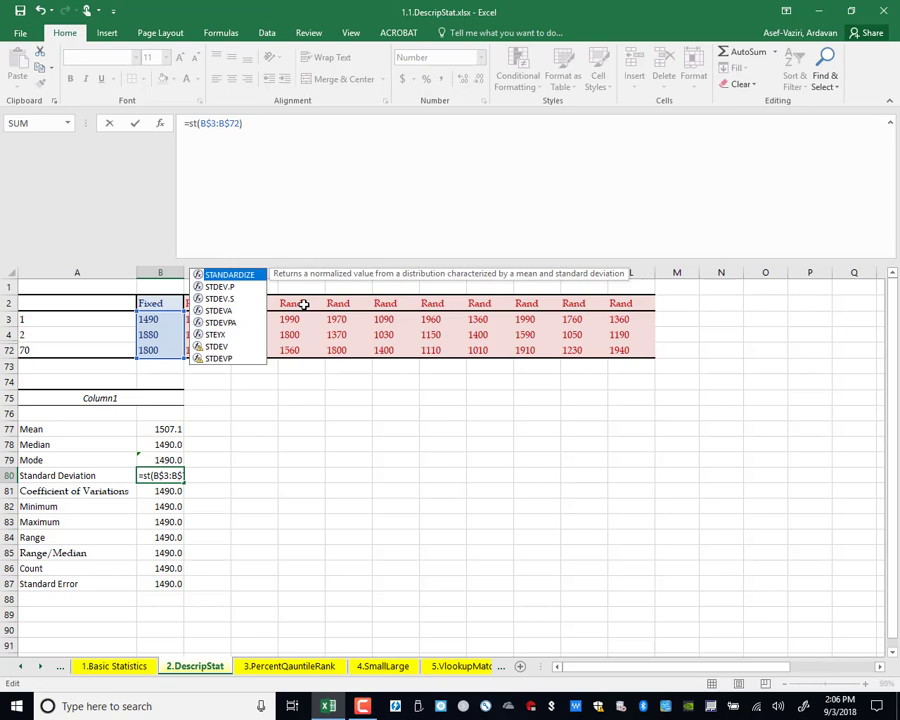
double_click(237, 299)
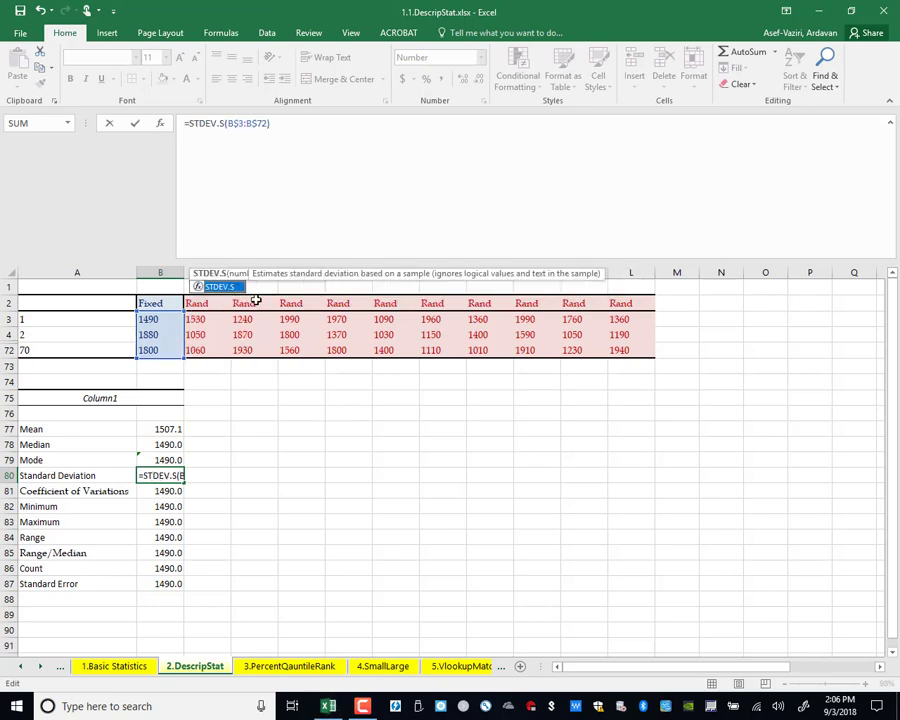
key(Return)
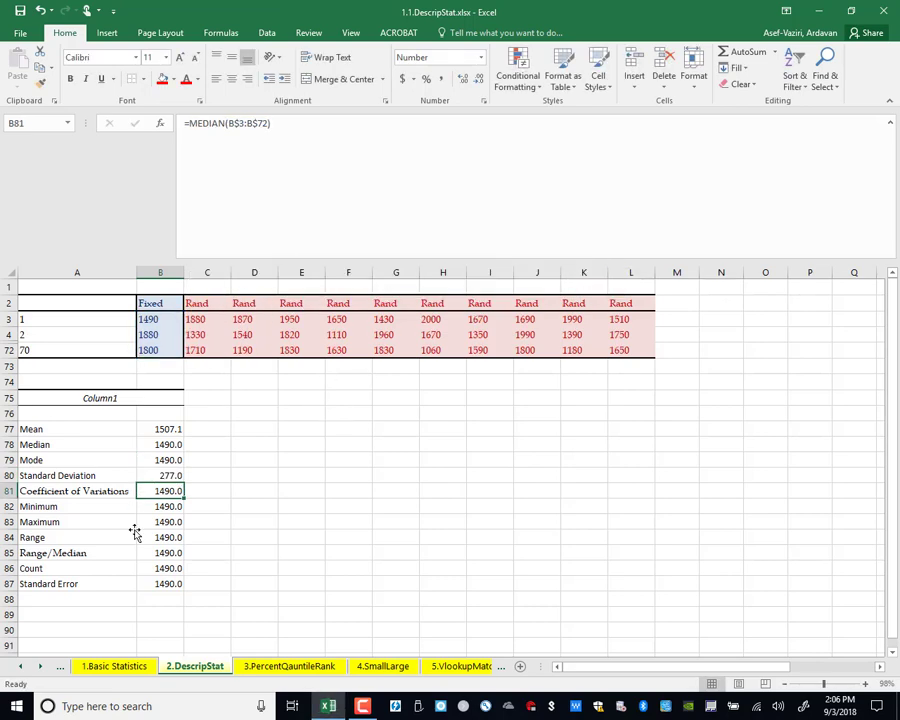
Step: Enter the Coefficient of Variations in B81 as standard deviation divided by mean, =B80/B77
text(=)
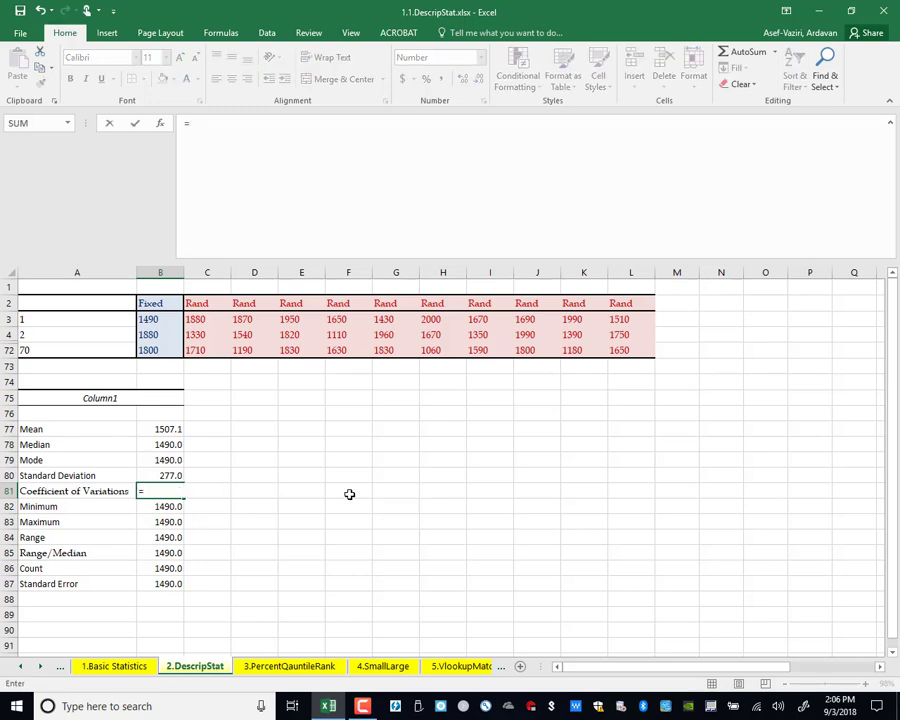
click(173, 472)
text(/)
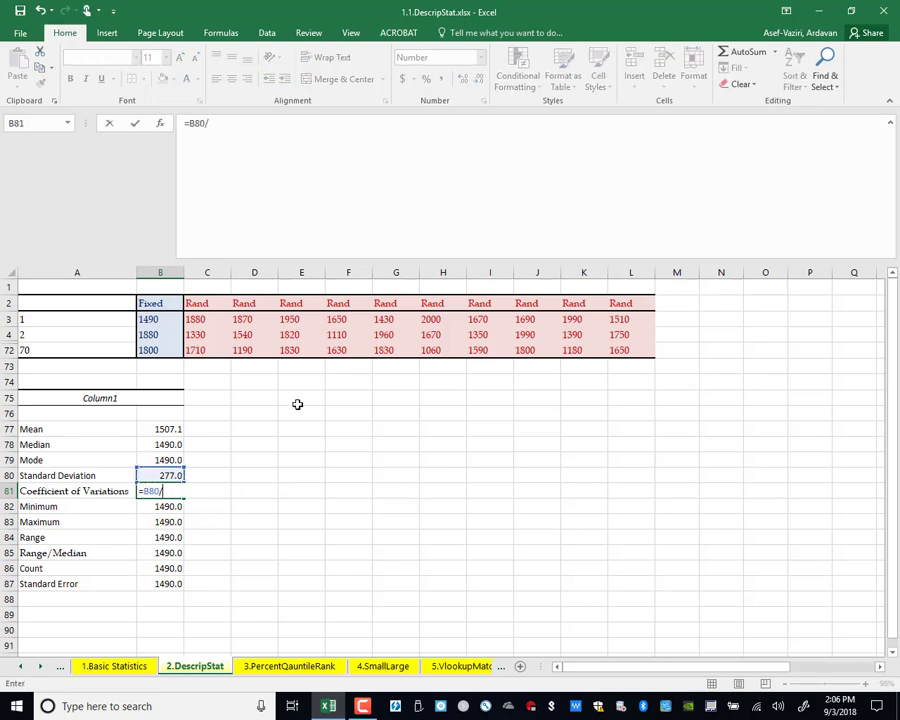
click(152, 429)
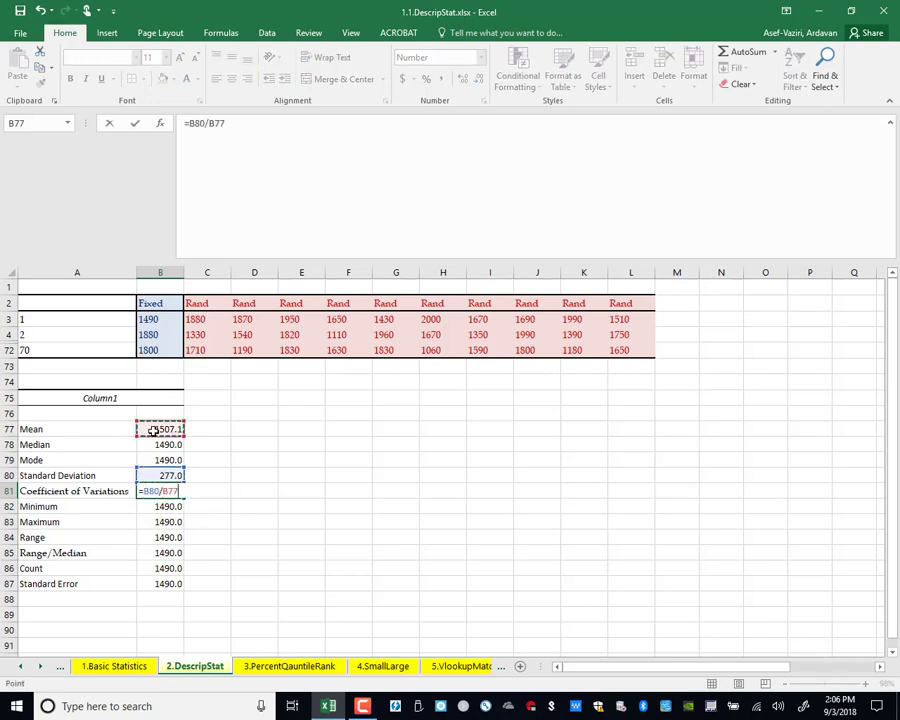
key(Return)
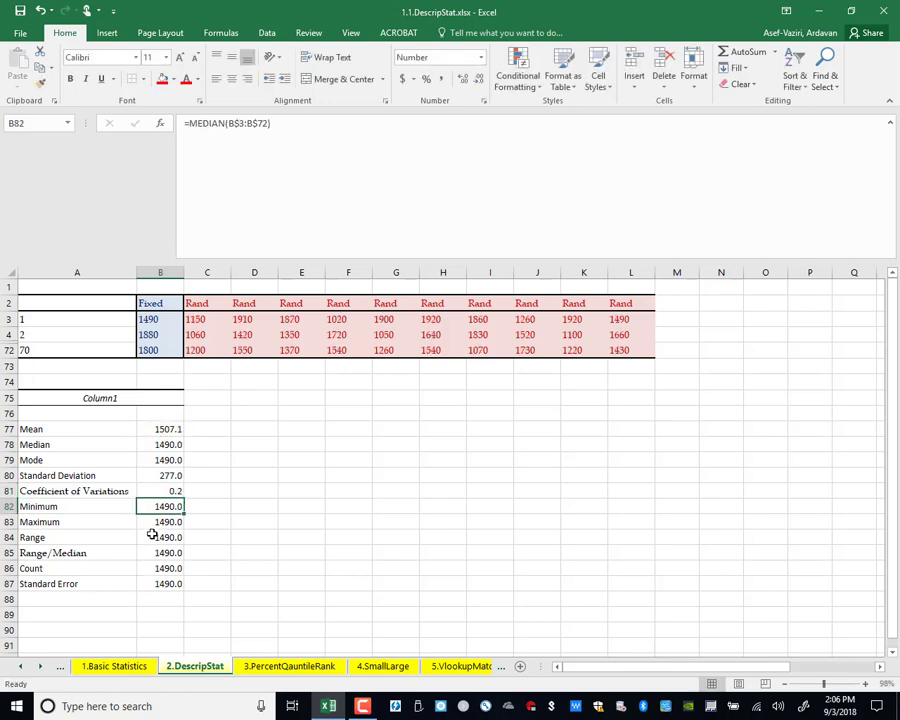
Step: Change the function in the Minimum cell B82 to MIN, giving =MIN(B$3:B$72)
click(222, 123)
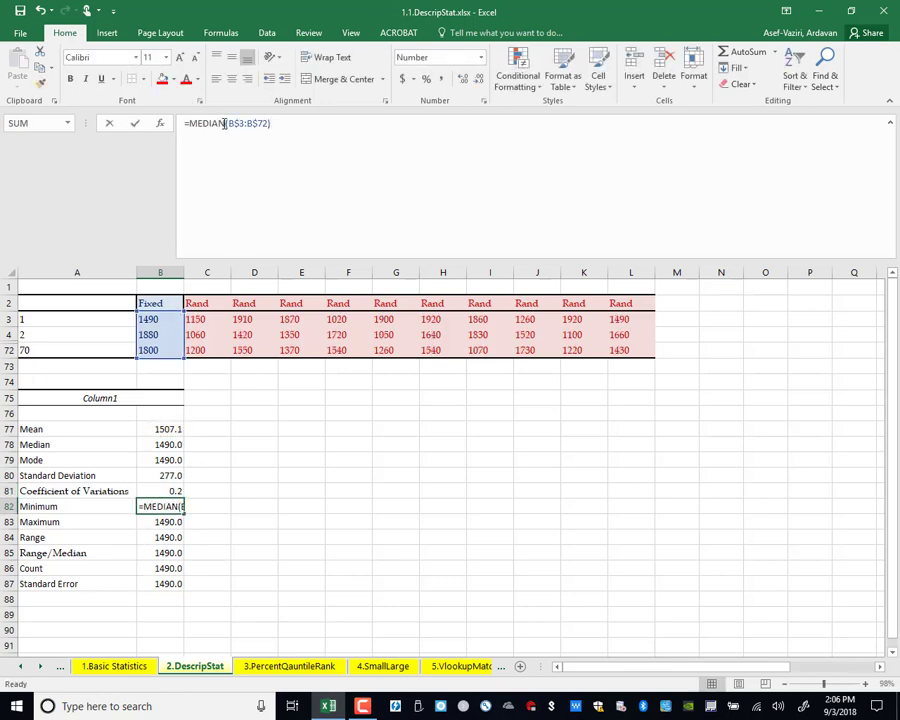
key(BackSpace)
key(BackSpace)
key(BackSpace)
key(BackSpace)
key(BackSpace)
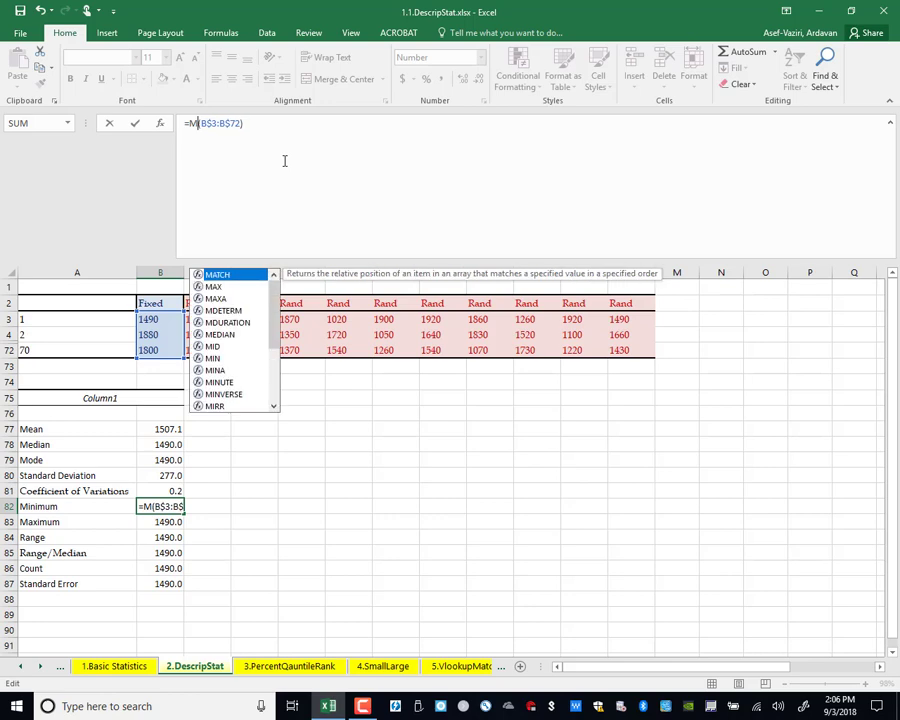
text(IN)
key(Return)
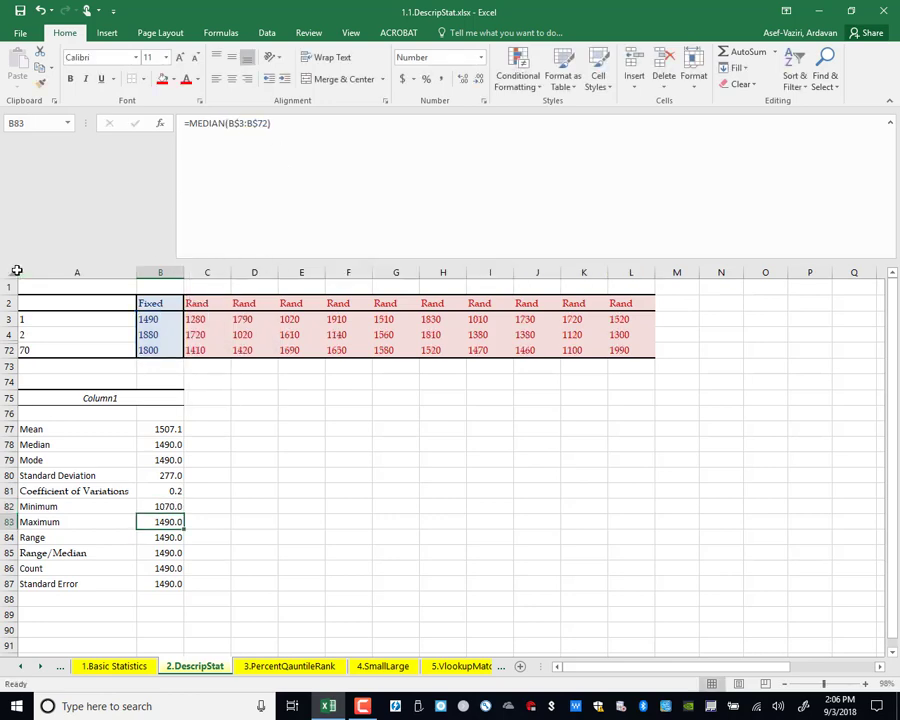
Step: Fill the Minimum formula down to the Maximum cell B83 and change its function to MAX, giving =MAX(B$3:B$72)
click(176, 507)
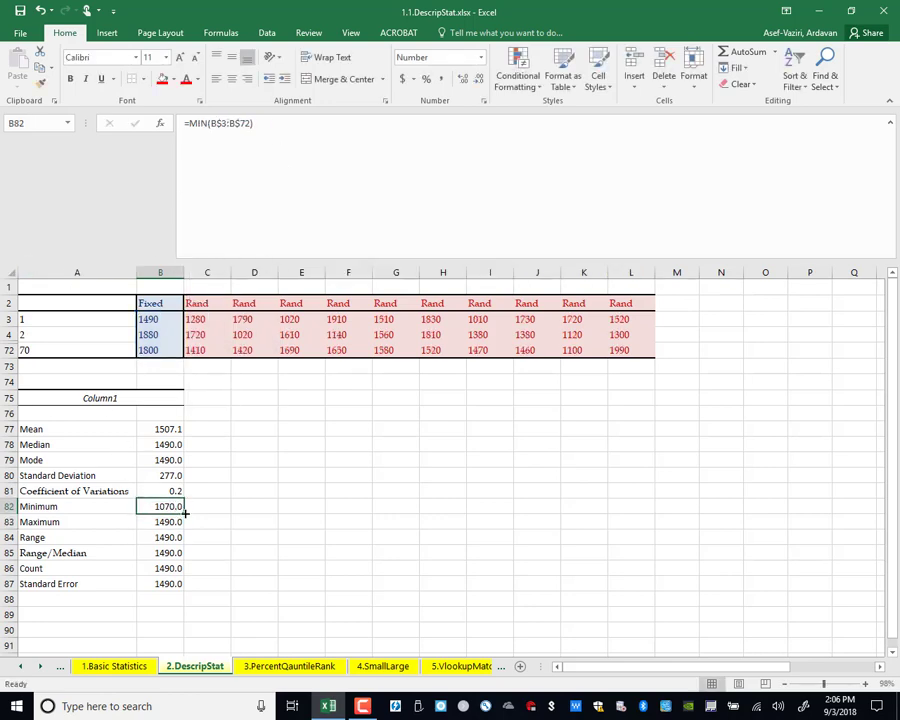
drag(184, 513, 180, 522)
click(165, 521)
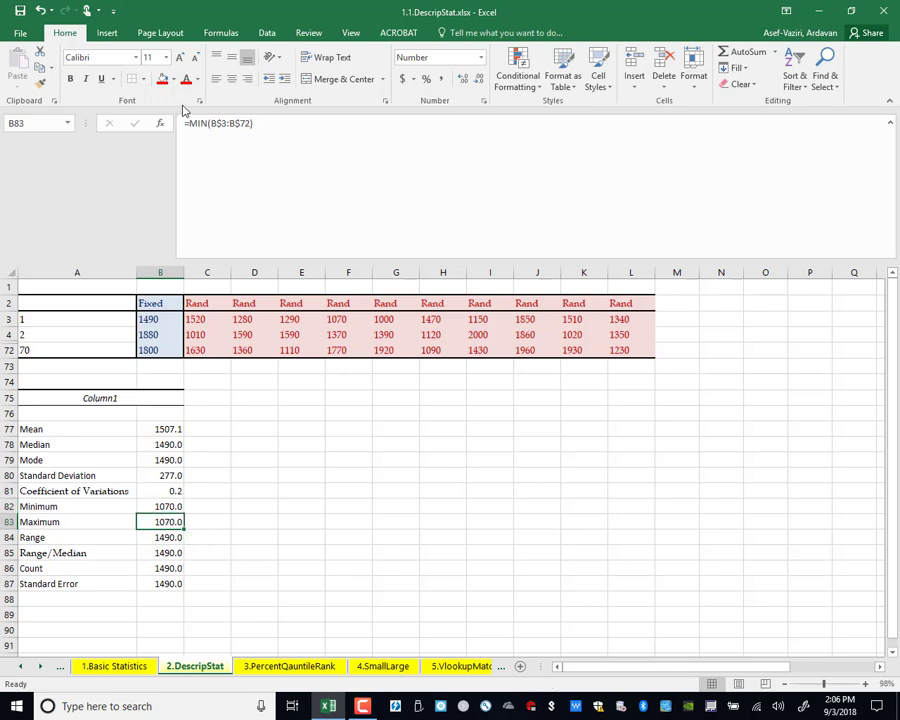
click(208, 123)
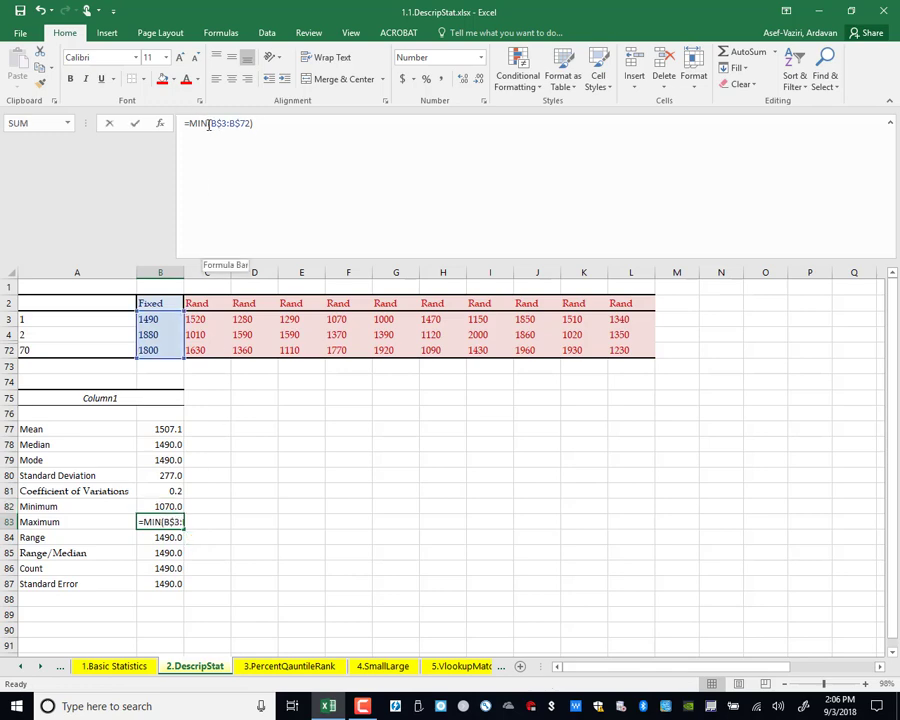
key(BackSpace)
key(BackSpace)
text(a)
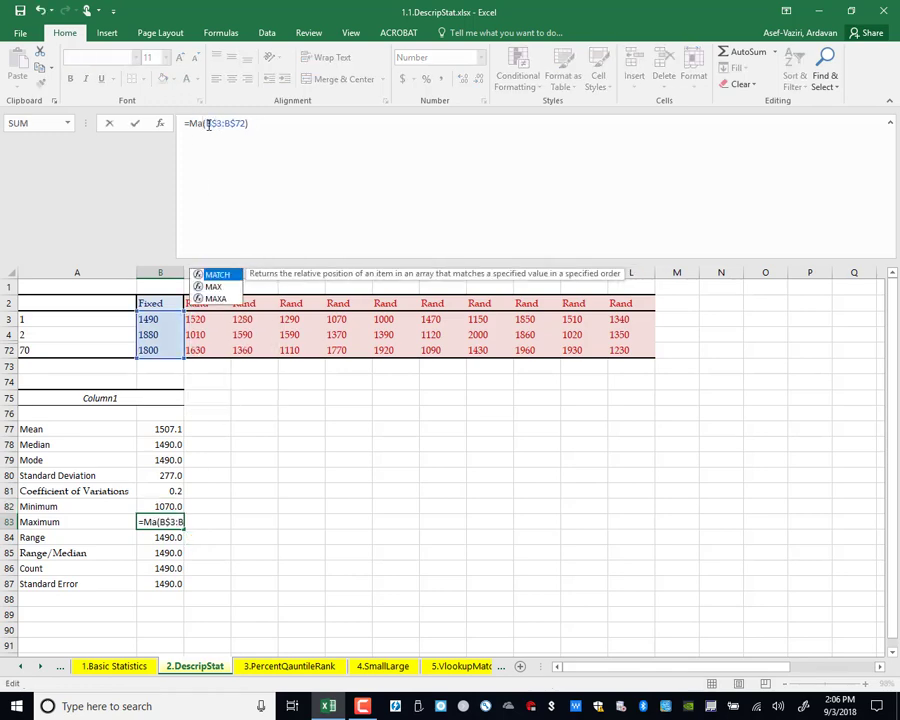
text(x)
key(Return)
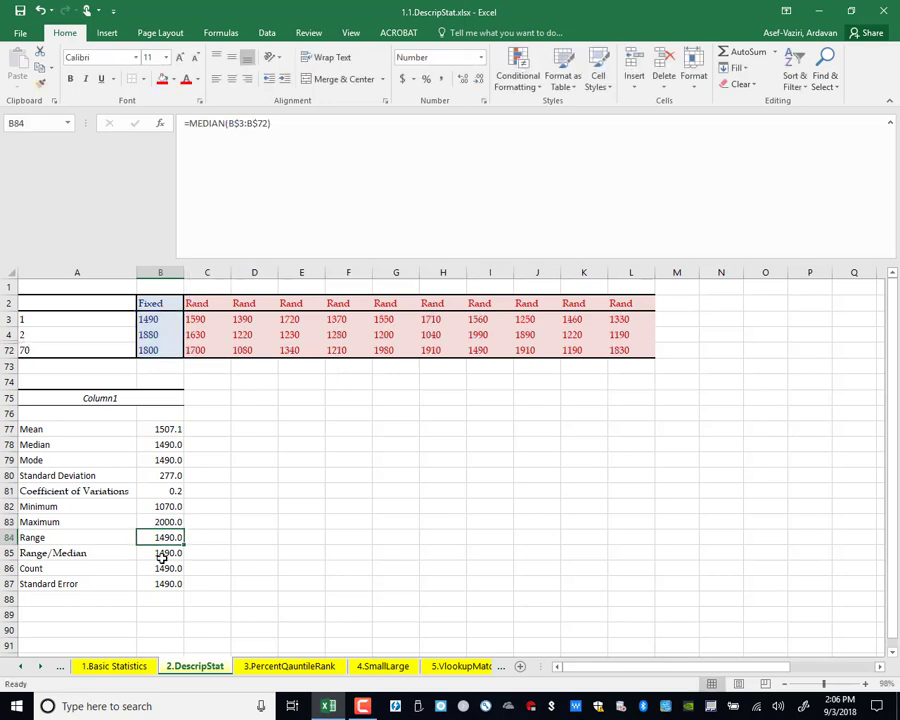
Step: Enter the Range in B84 as maximum minus minimum, =B83-B82
text(=)
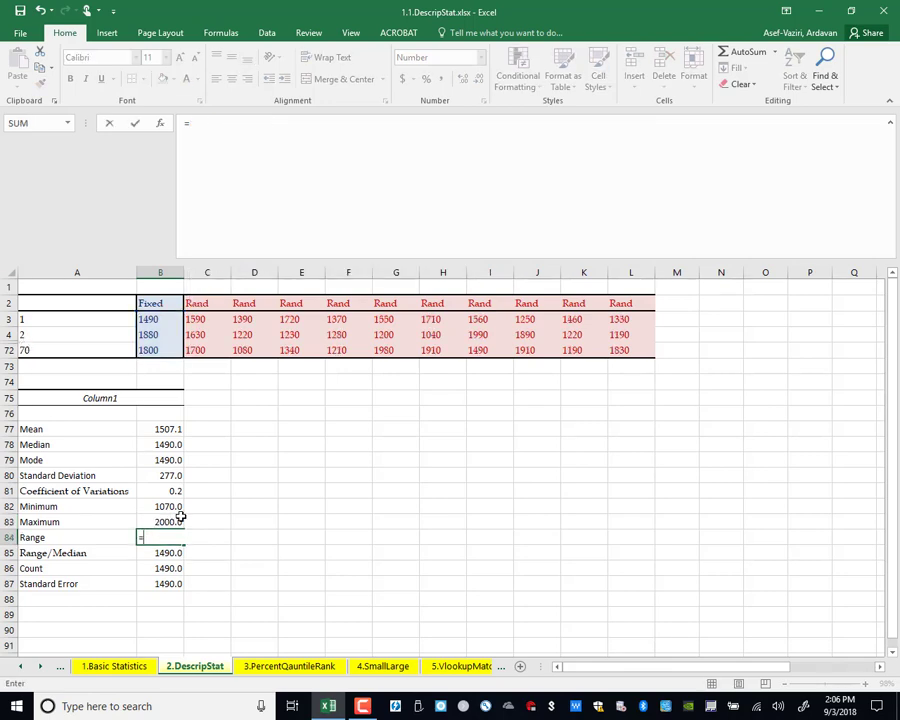
click(170, 522)
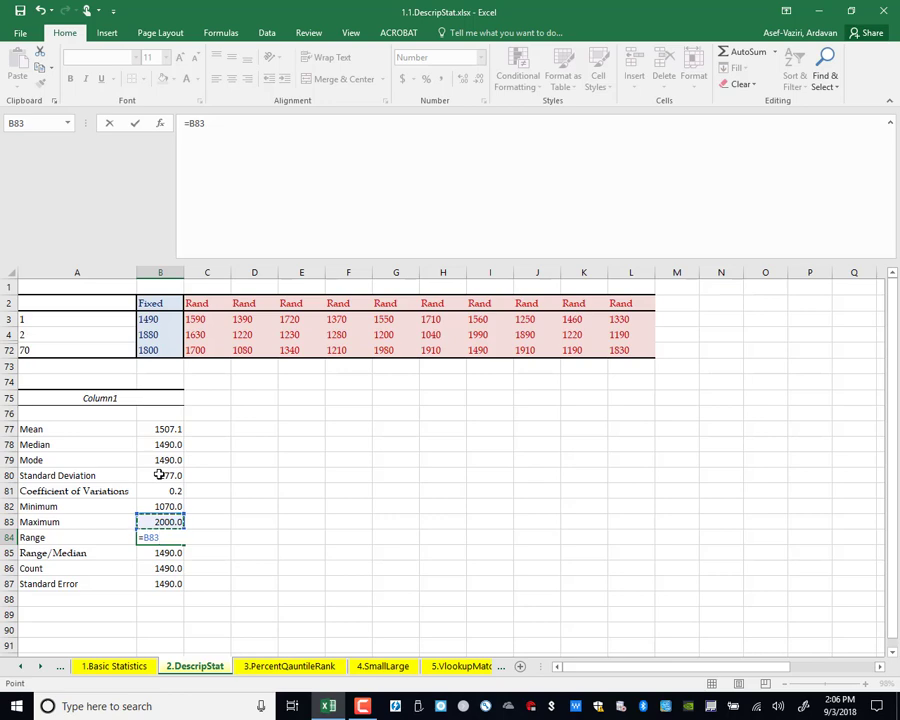
text(-)
click(168, 508)
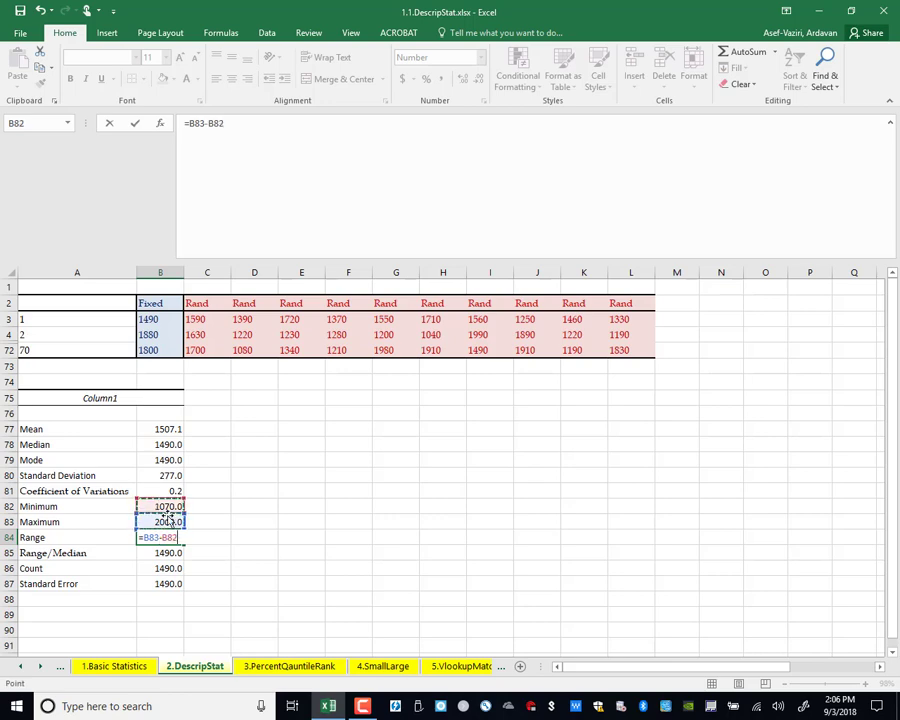
key(Return)
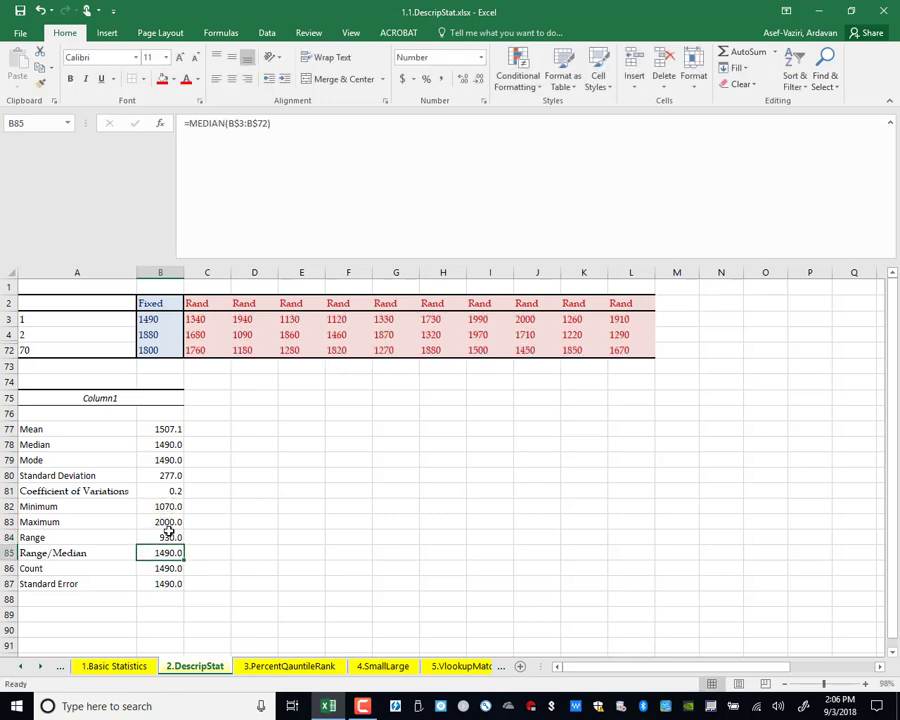
Step: Enter the Range/Median ratio in B85 as range divided by median, =B84/B78
text(=)
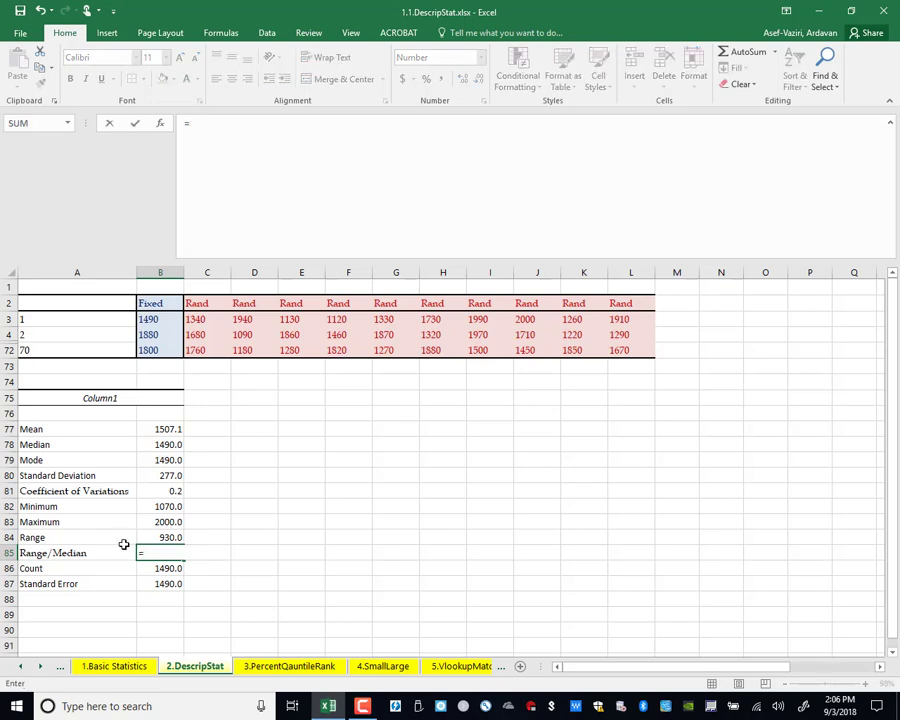
click(170, 537)
text(/)
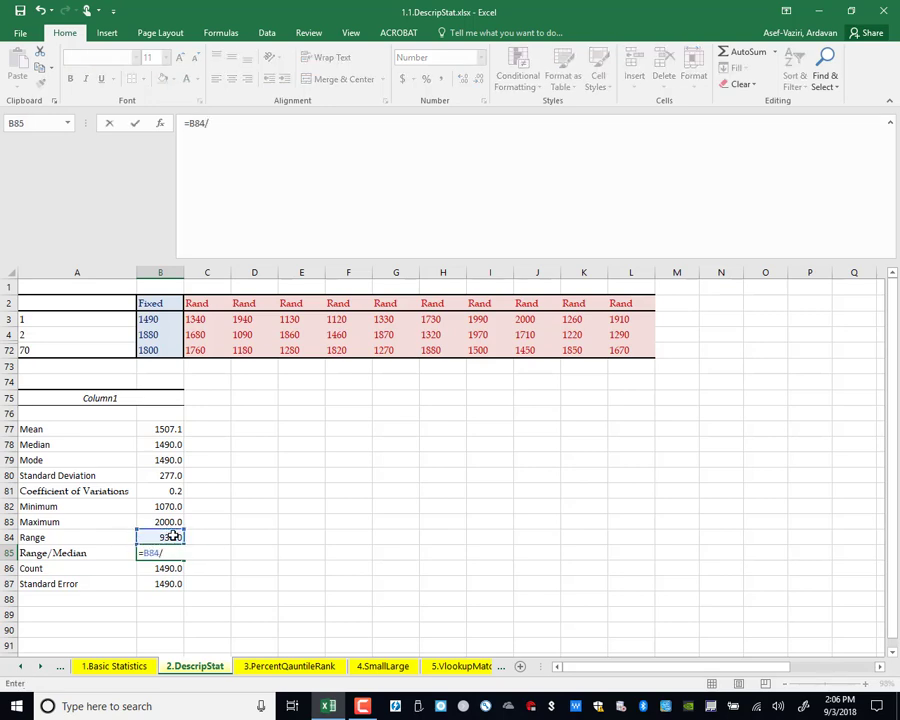
click(155, 444)
key(Return)
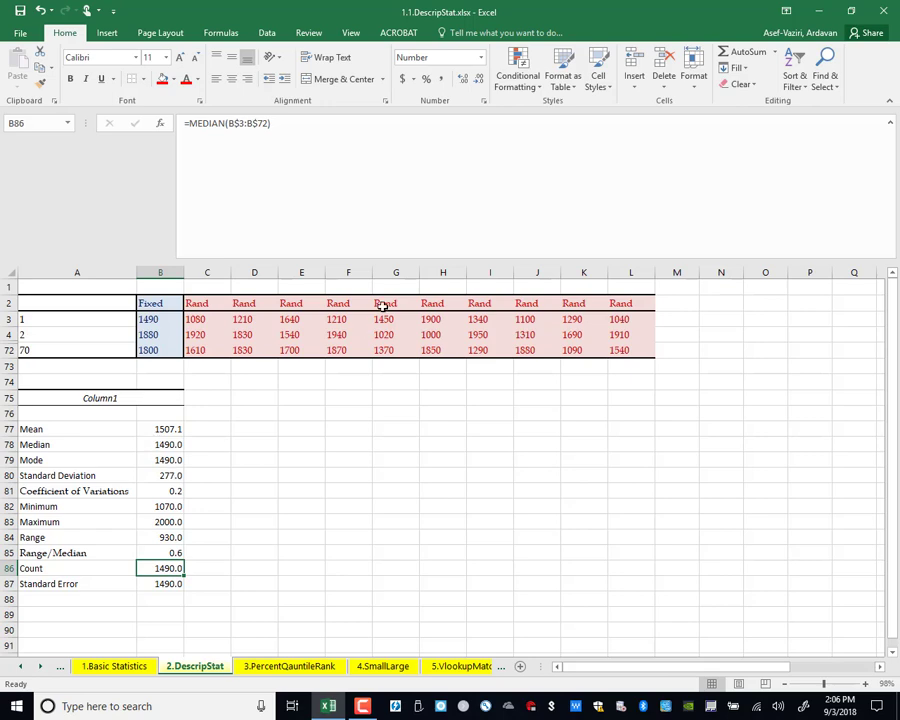
Step: Change the function in the Count cell B86 to COUNT, giving =COUNT(B$3:B$72)
click(222, 123)
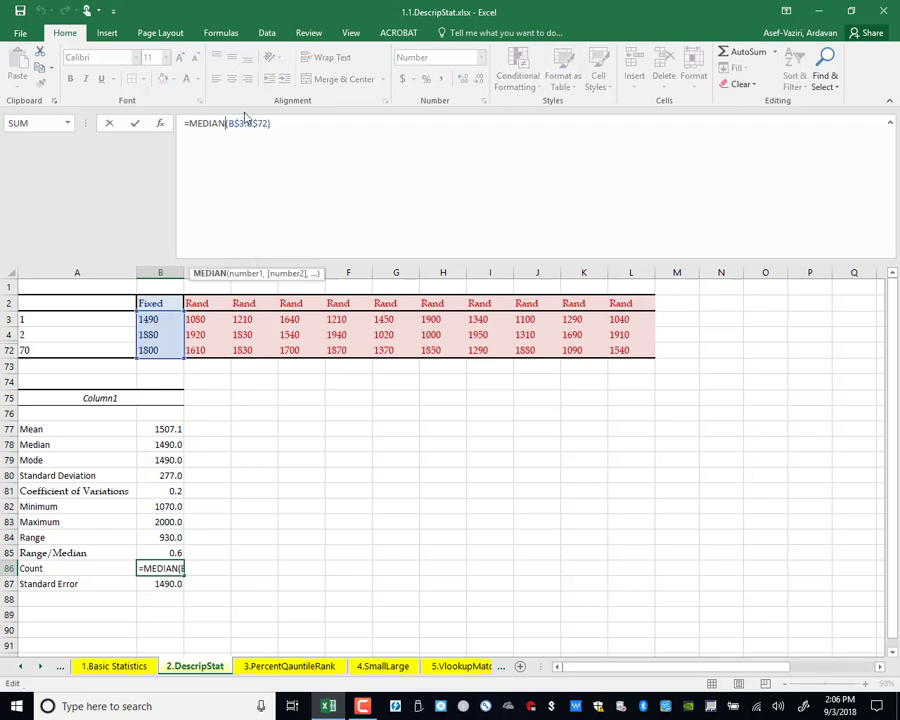
key(BackSpace)
key(BackSpace)
key(BackSpace)
key(BackSpace)
key(BackSpace)
key(BackSpace)
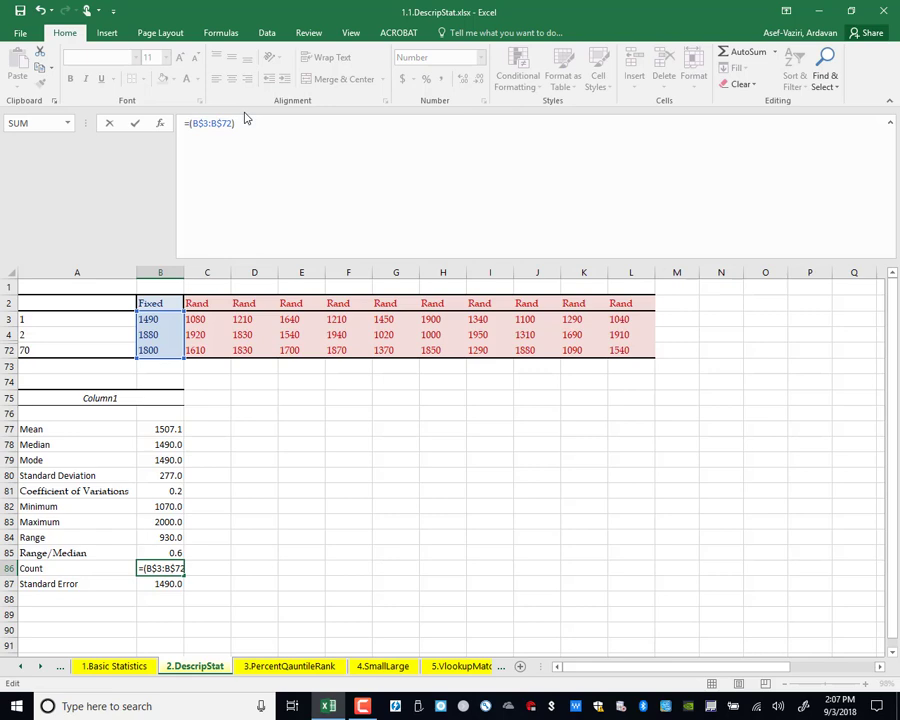
text(count)
key(Return)
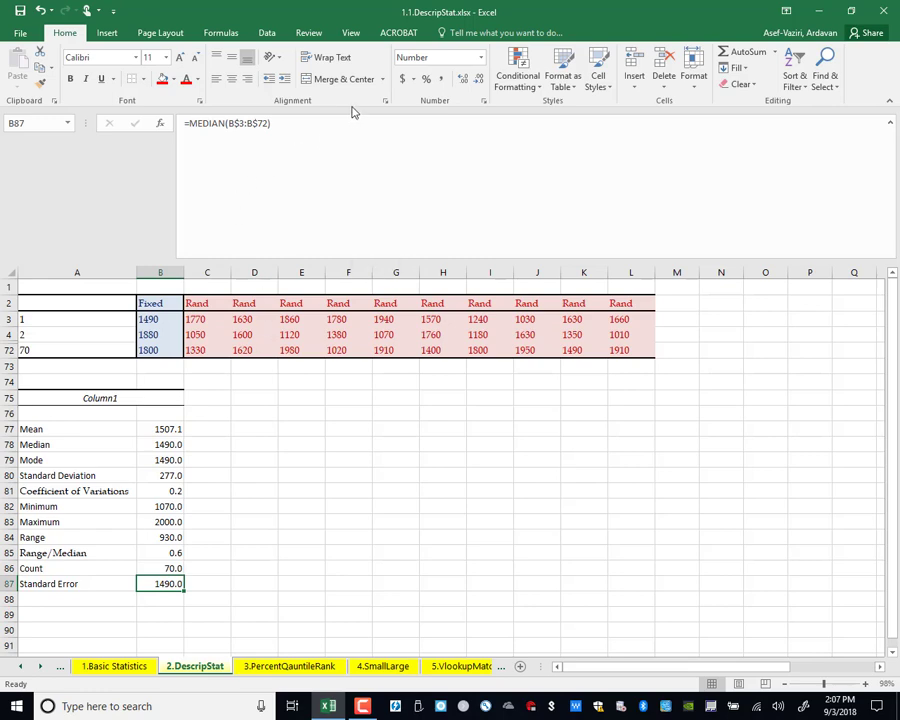
Step: Replace the Standard Error formula in B87 with standard deviation divided by the square root of the count, =B80/SQRT(B86)
click(275, 123)
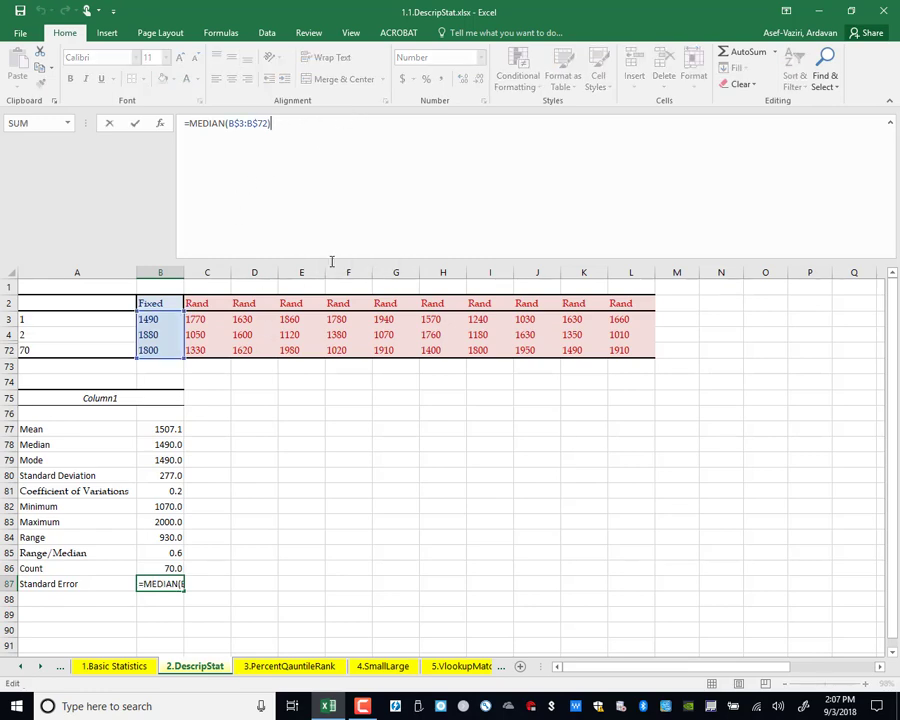
key(BackSpace)
key(BackSpace)
key(BackSpace)
key(BackSpace)
key(BackSpace)
key(BackSpace)
key(BackSpace)
key(BackSpace)
key(BackSpace)
key(BackSpace)
key(BackSpace)
key(BackSpace)
key(BackSpace)
key(BackSpace)
key(BackSpace)
key(BackSpace)
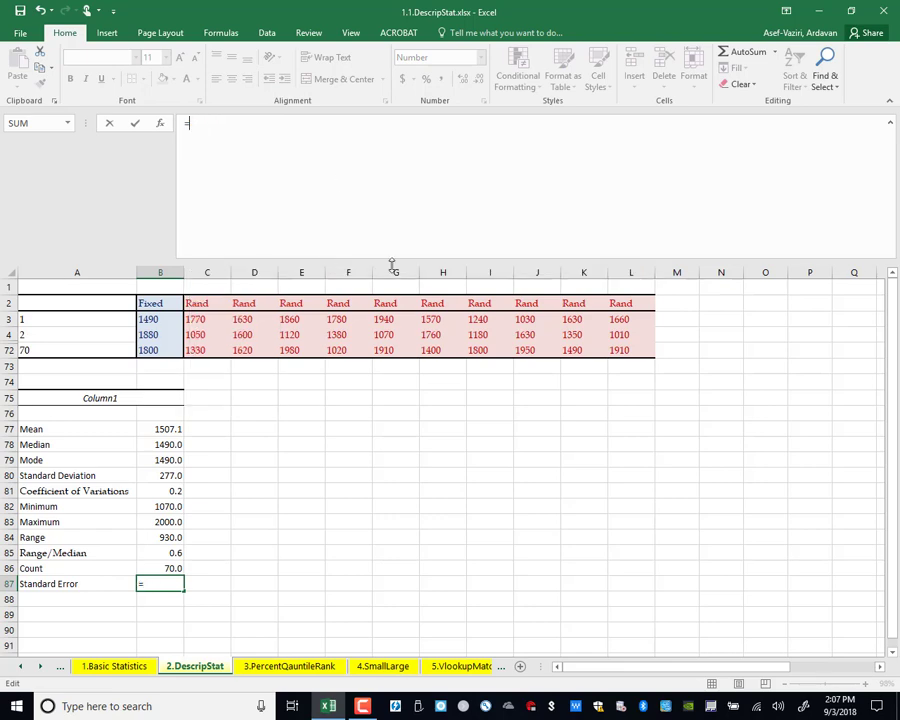
click(166, 475)
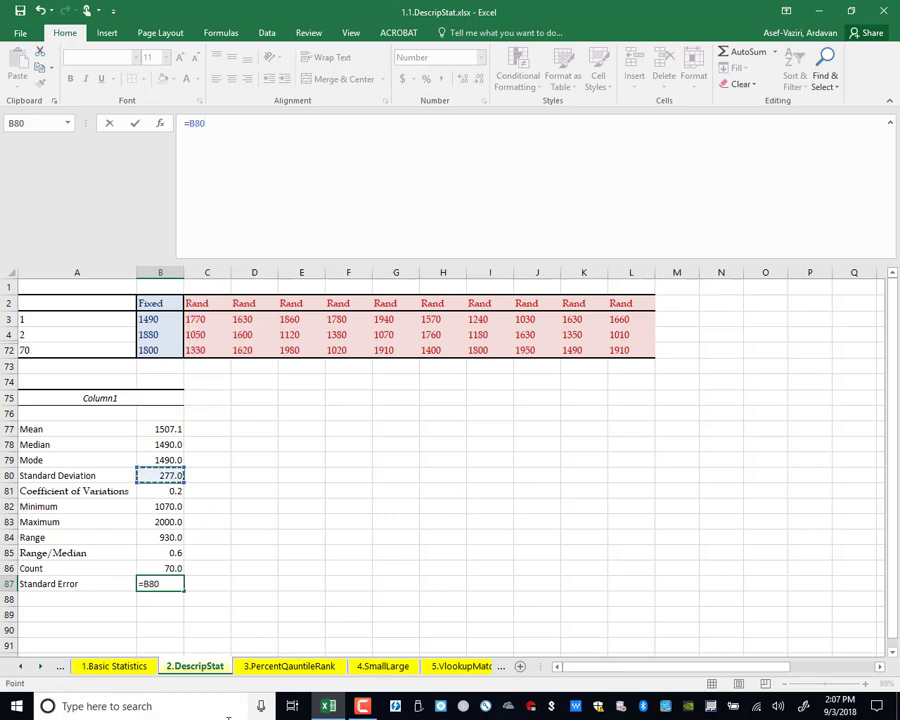
text(/sqrt)
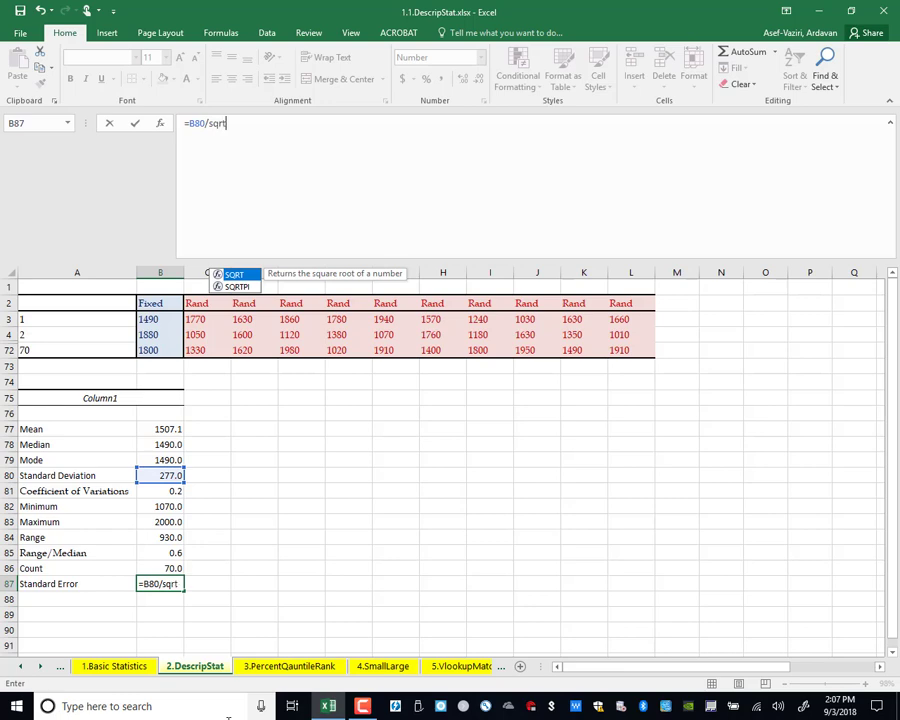
text(()
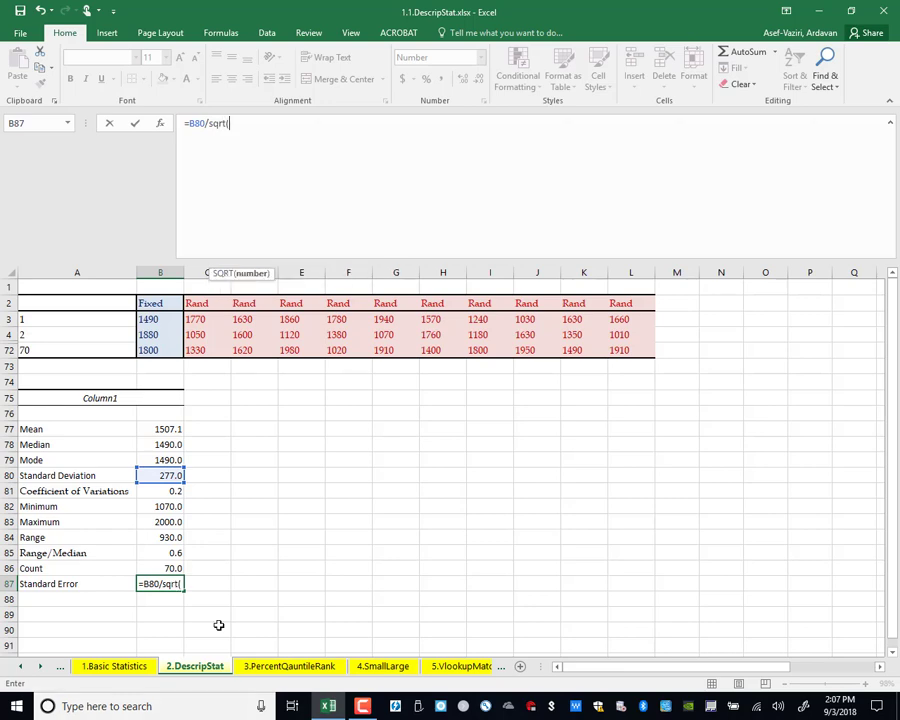
click(171, 565)
key(BackSpace)
key(BackSpace)
key(BackSpace)
key(BackSpace)
key(BackSpace)
key(BackSpace)
key(BackSpace)
key(BackSpace)
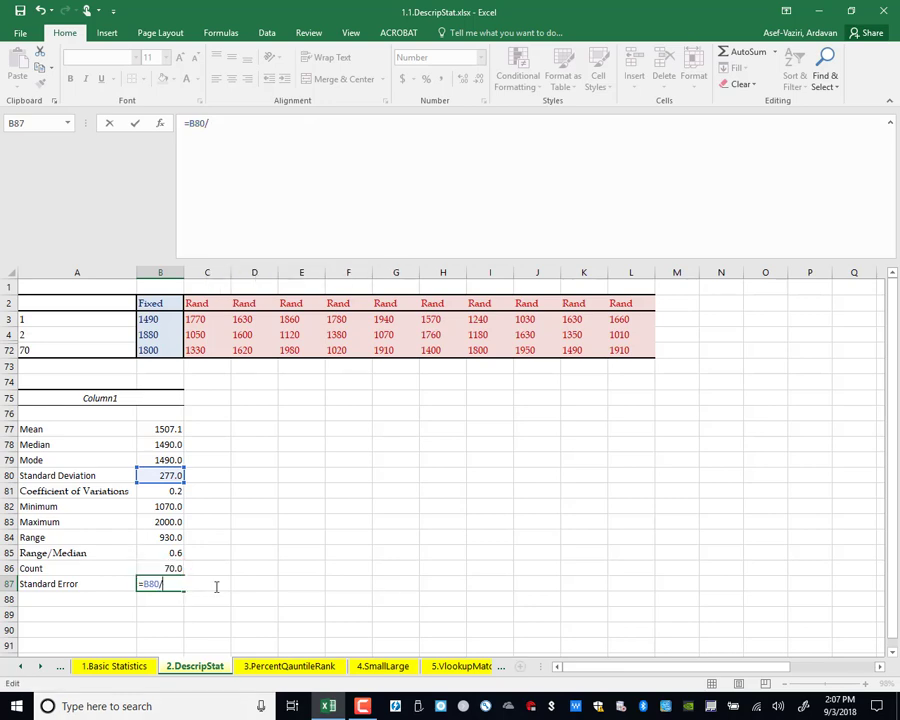
text(sqrt)
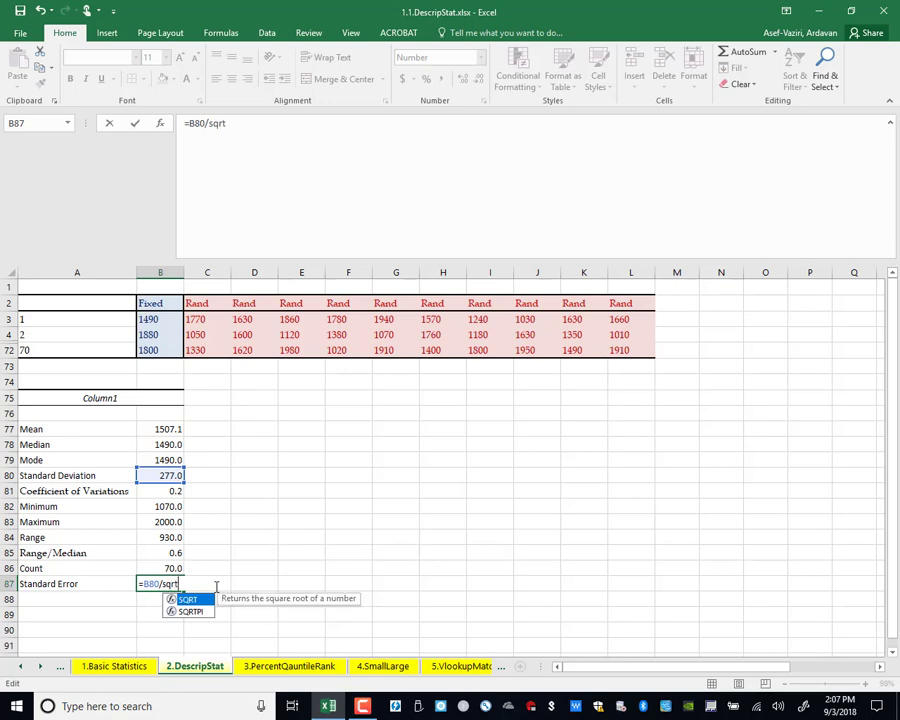
text(()
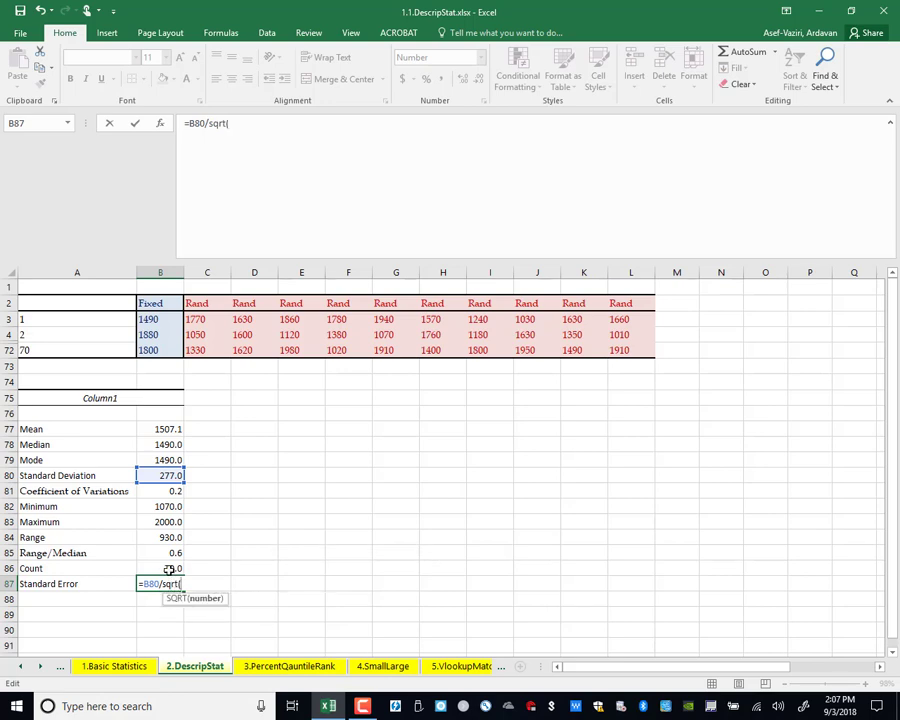
click(169, 568)
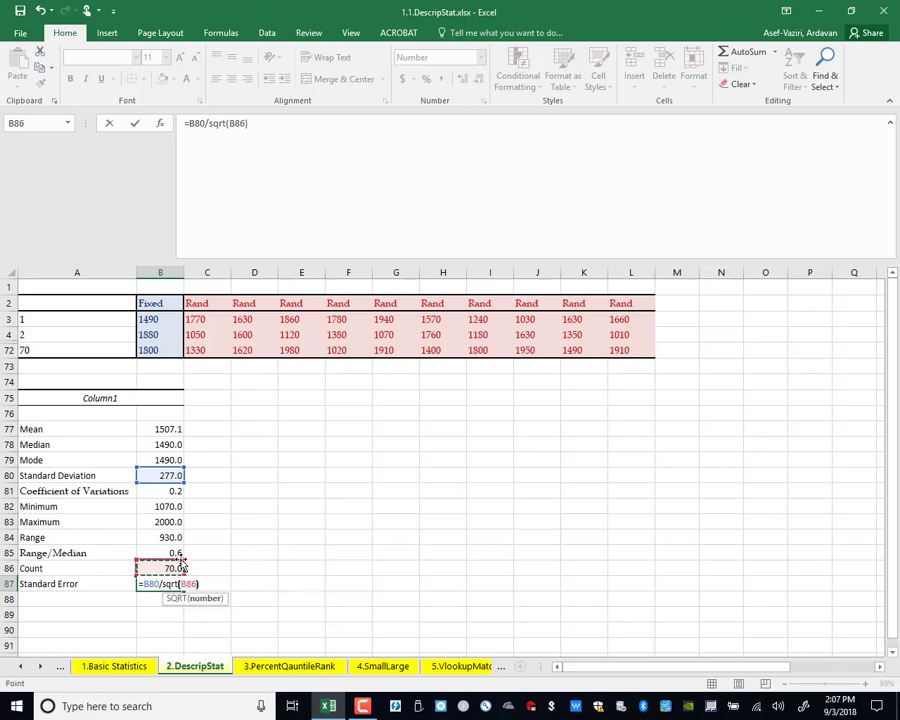
text())
key(Return)
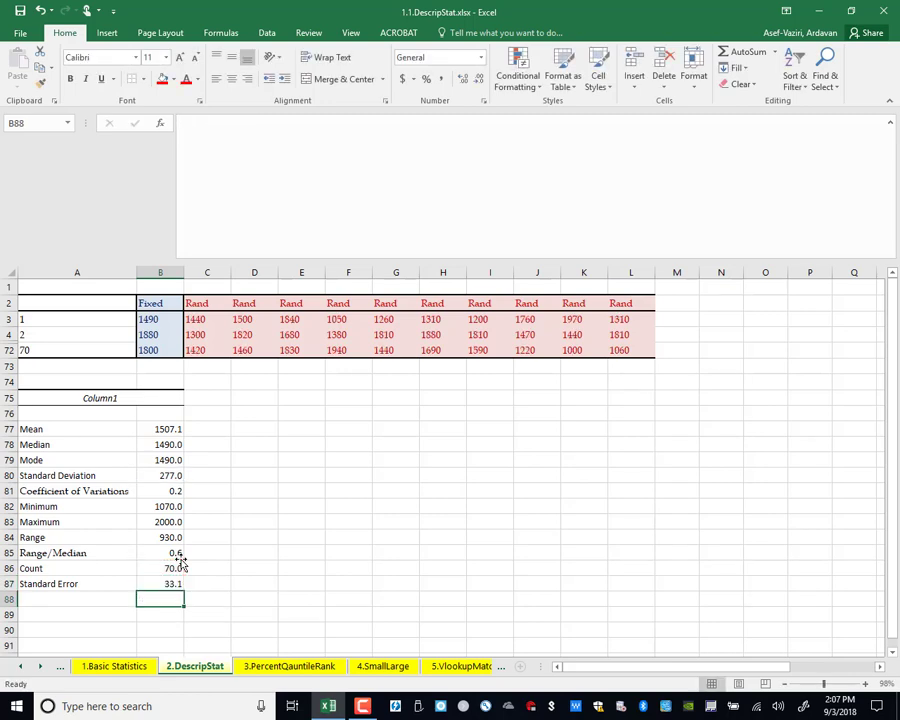
Step: Fill the Mean formula in B77 across to L77, and extend all statistics formulas in B77:B87 across through column L
click(152, 429)
key(F2)
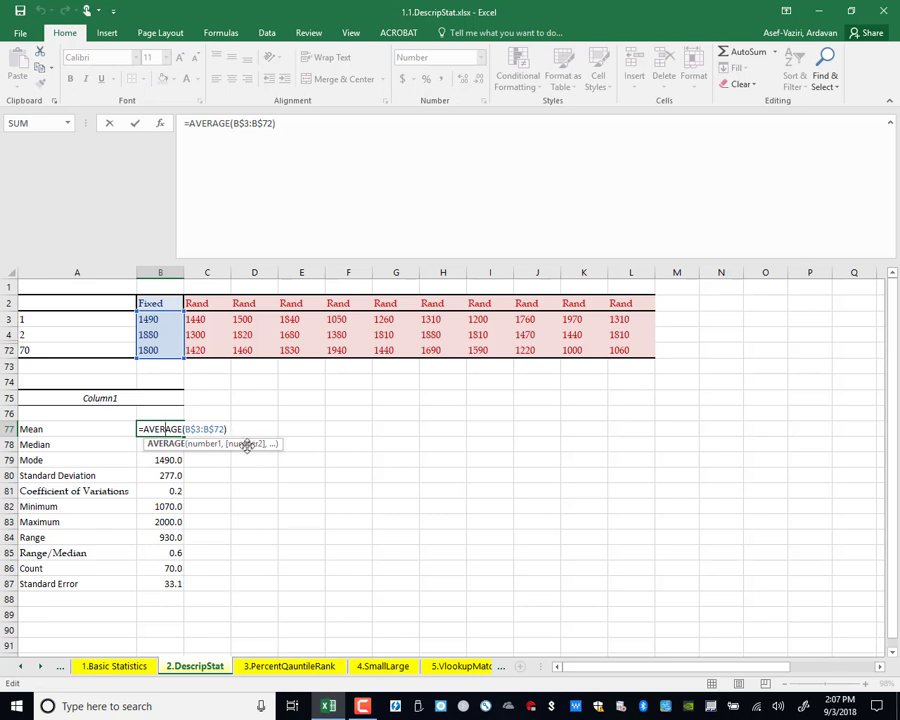
key(Return)
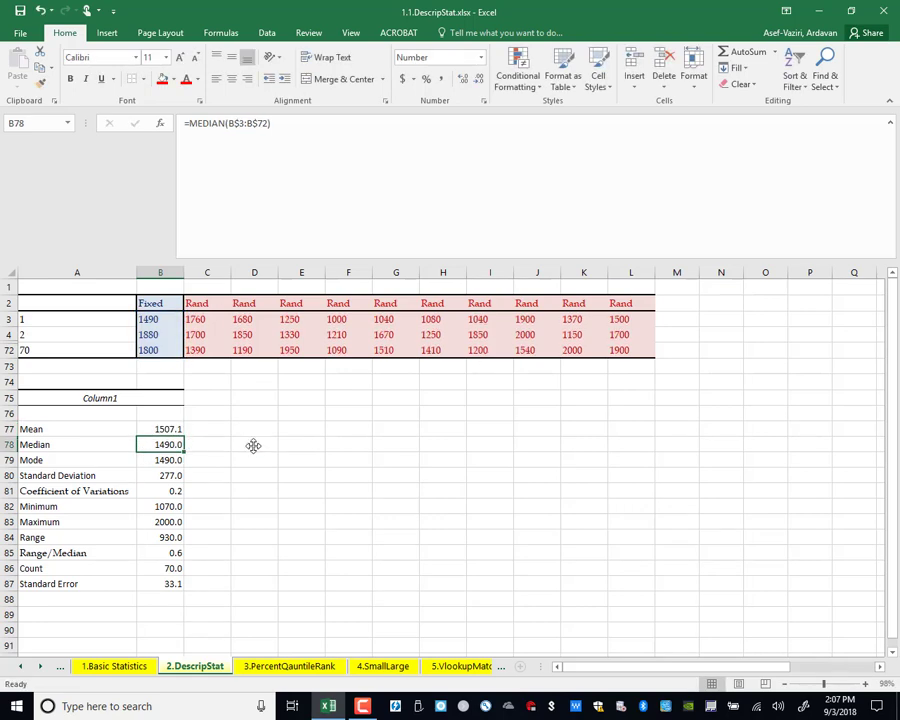
click(166, 427)
drag(192, 437, 660, 474)
double_click(643, 431)
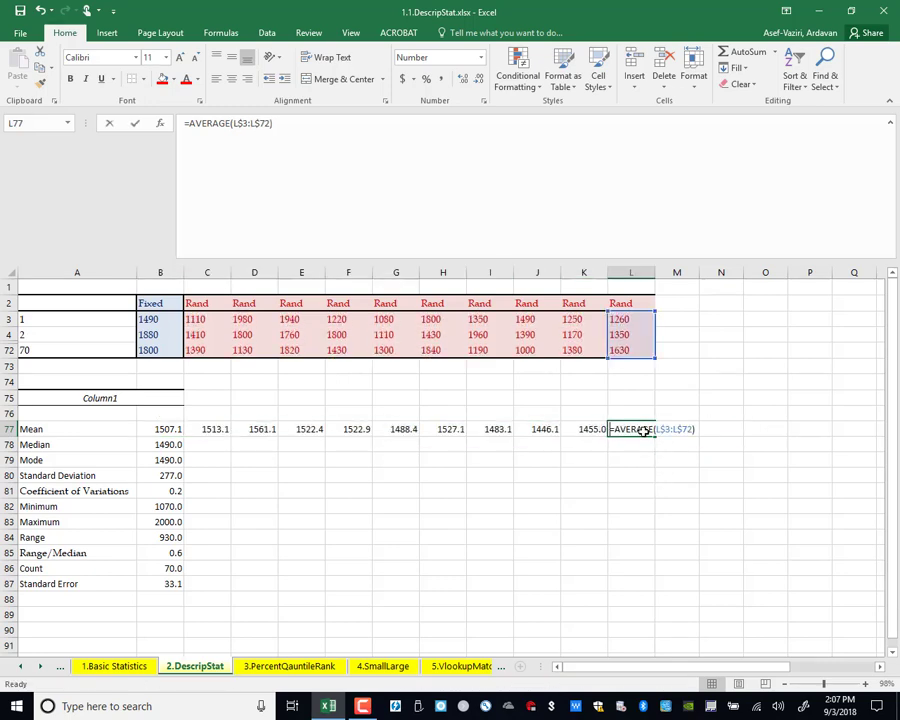
key(Return)
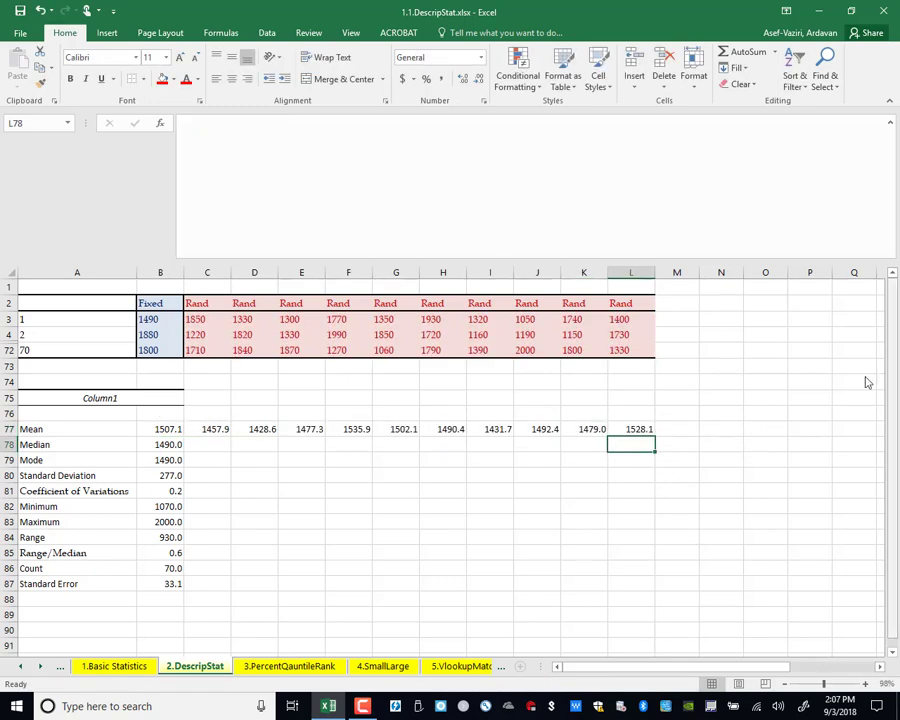
drag(162, 429, 662, 607)
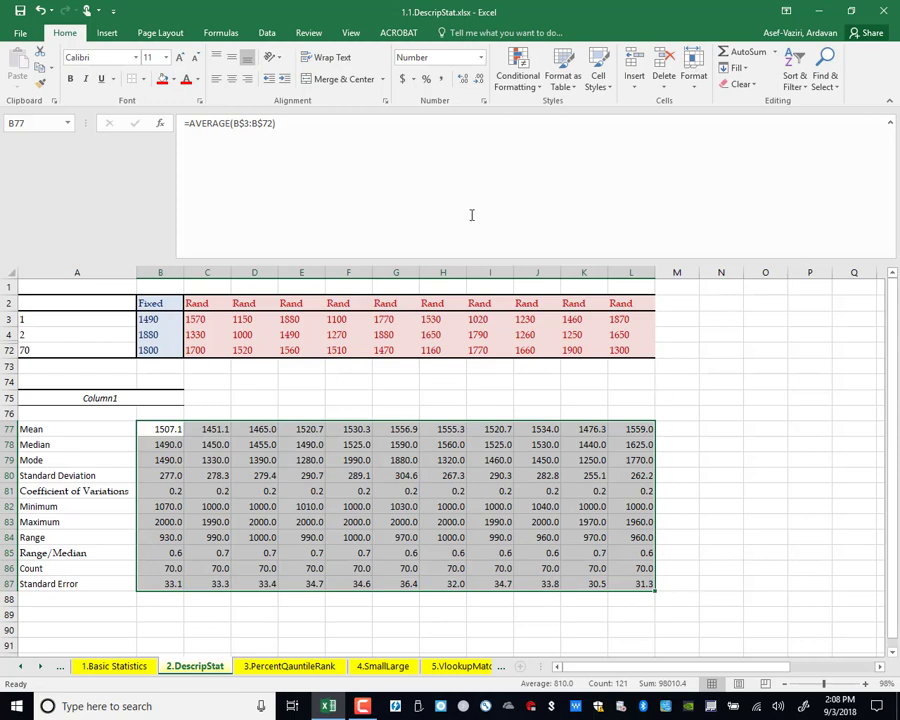
Step: Insert ten columns in front of the first Rand column C, and paste a copy of the shifted Rand block M2:V87 at C2
drag(214, 273, 801, 584)
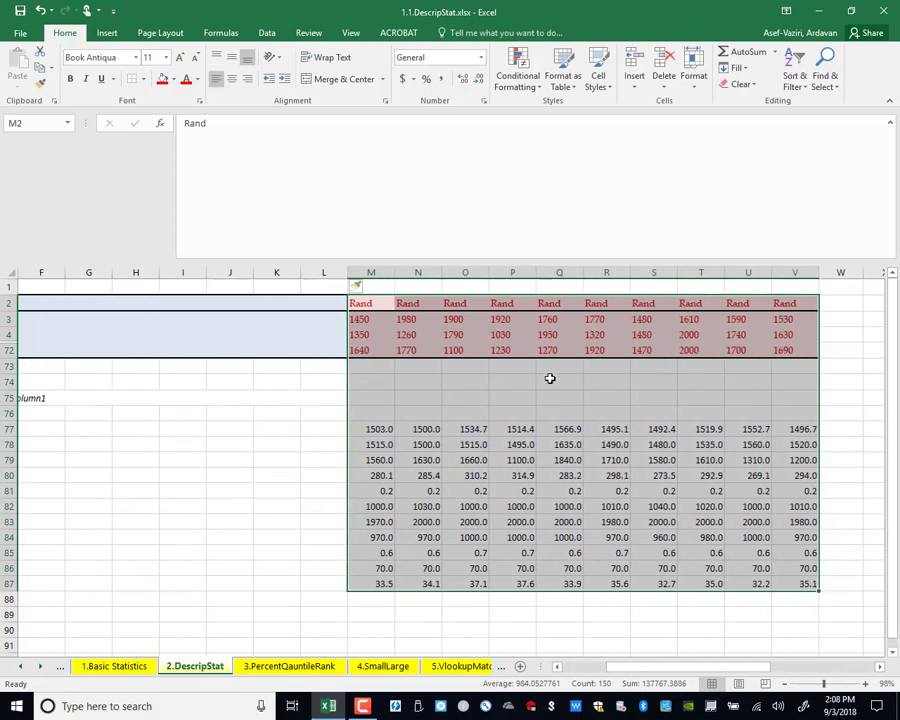
right_click(550, 376)
click(590, 398)
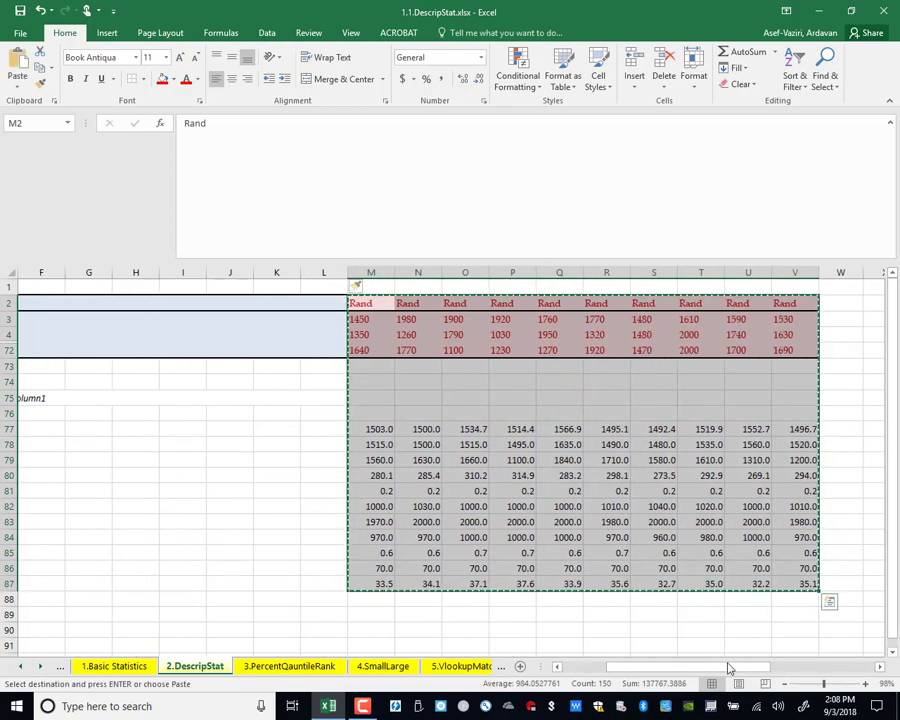
drag(729, 666, 690, 666)
click(214, 303)
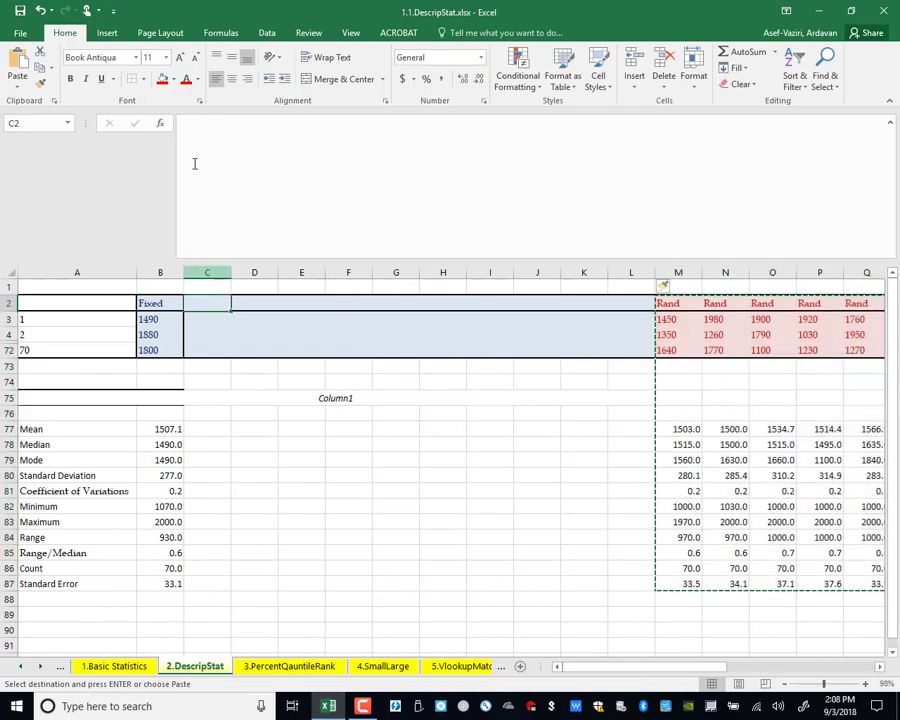
click(24, 70)
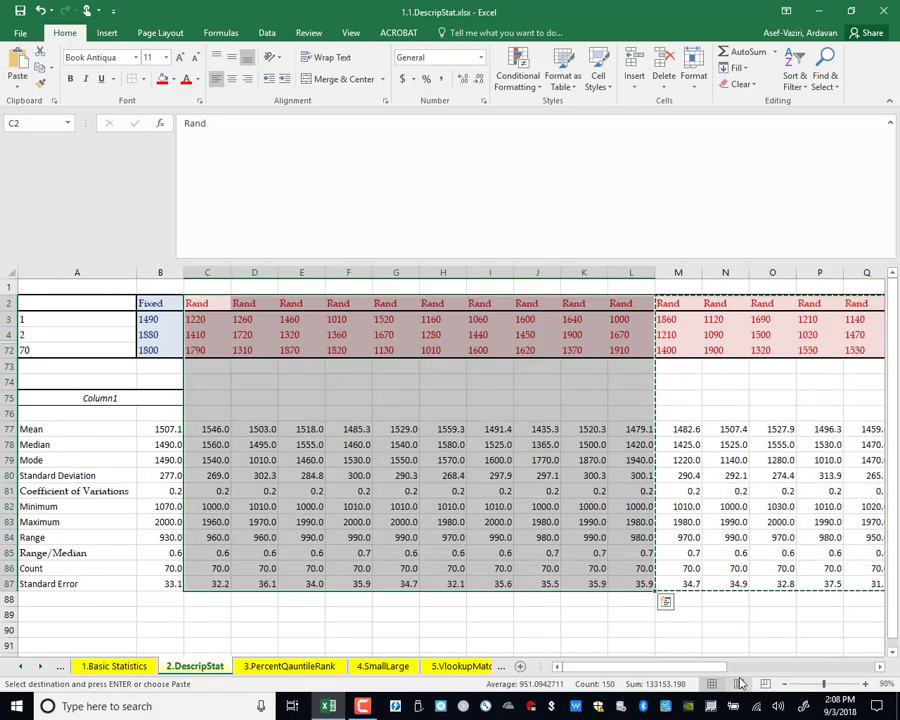
drag(672, 666, 405, 477)
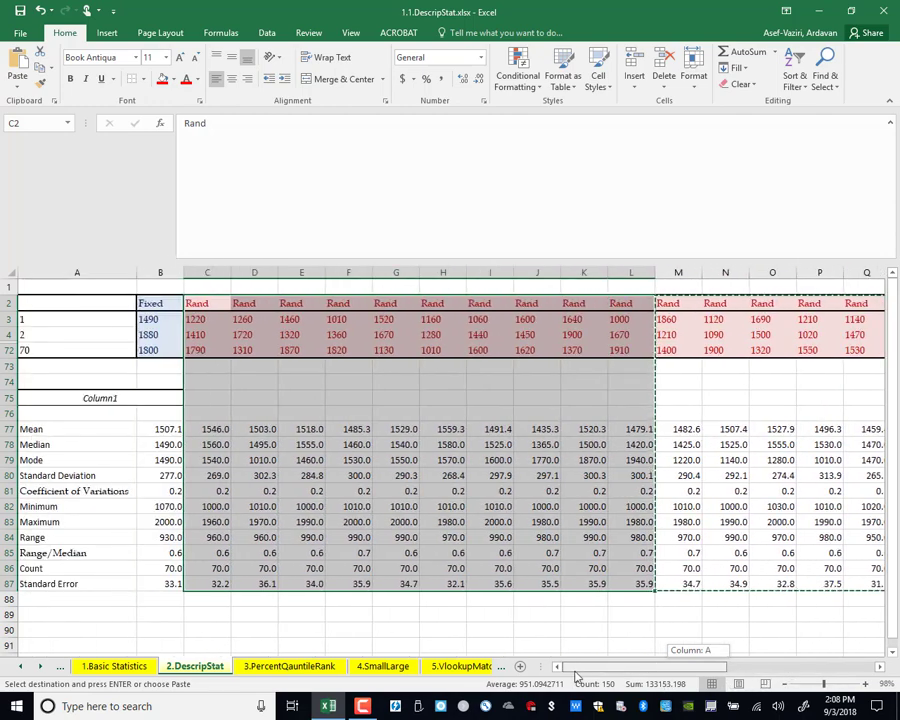
Step: Highlight the entire Standard Error row 87 with a yellow fill
click(8, 583)
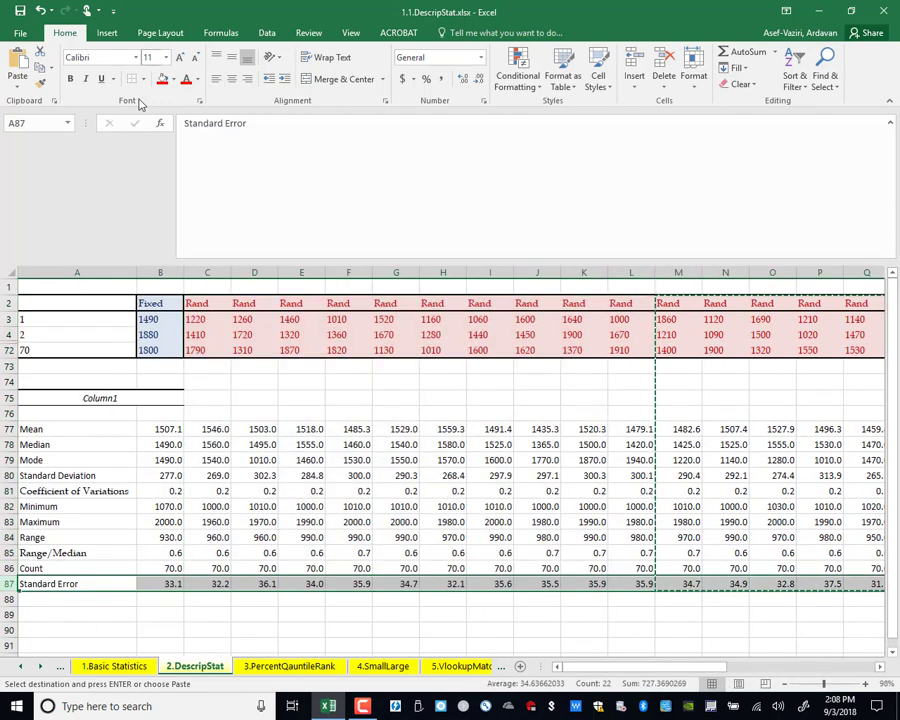
click(173, 80)
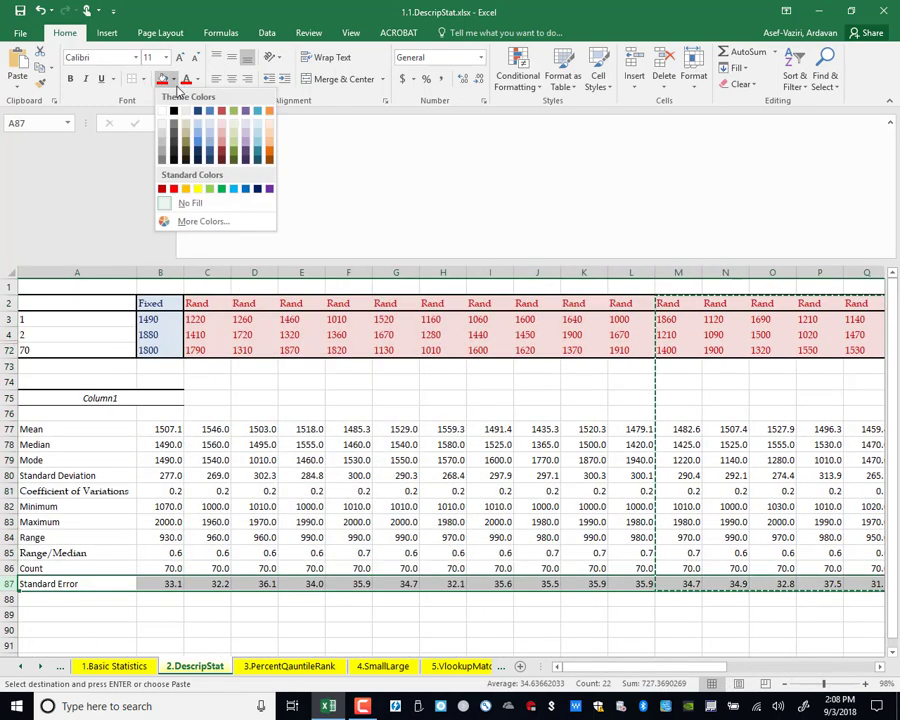
click(197, 188)
Step: Compute the standard deviation of all the sample means in X77 with =STDEV.S(B77:V77)
drag(678, 668, 800, 678)
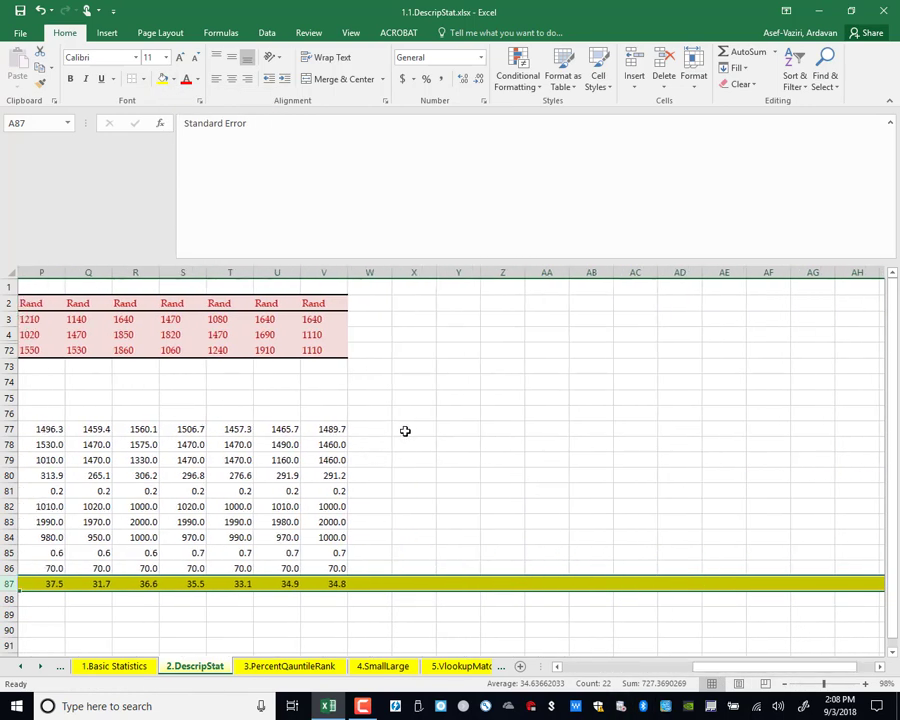
click(405, 428)
text(=st)
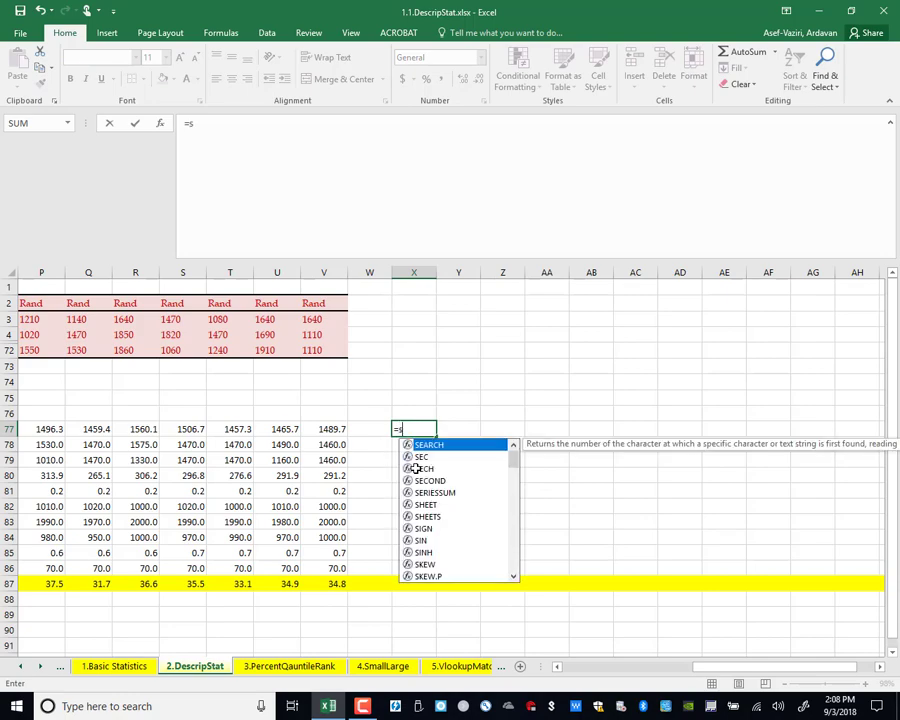
double_click(431, 469)
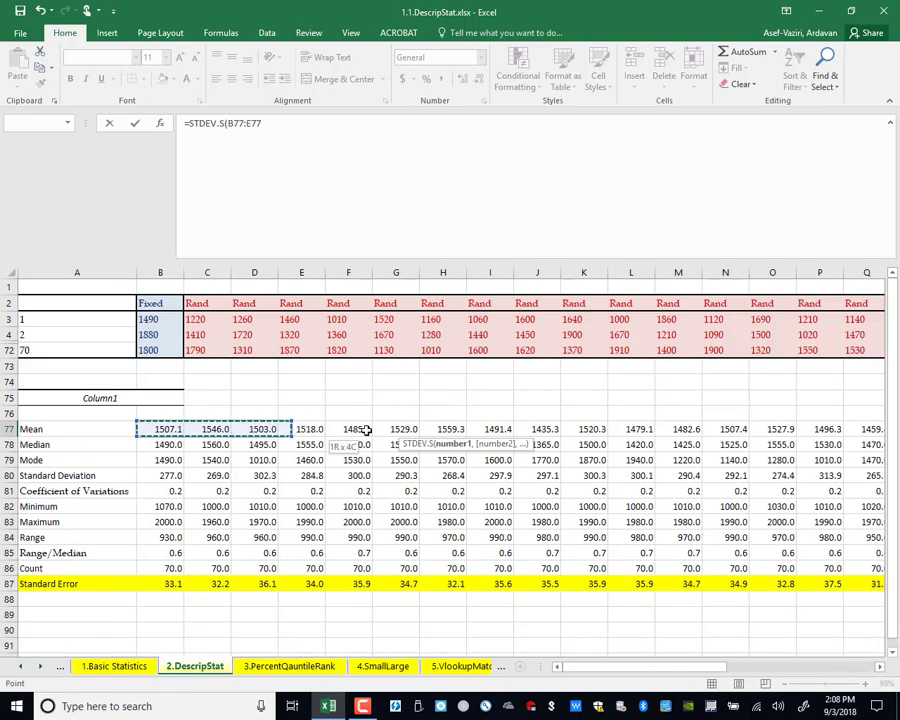
drag(414, 430, 801, 430)
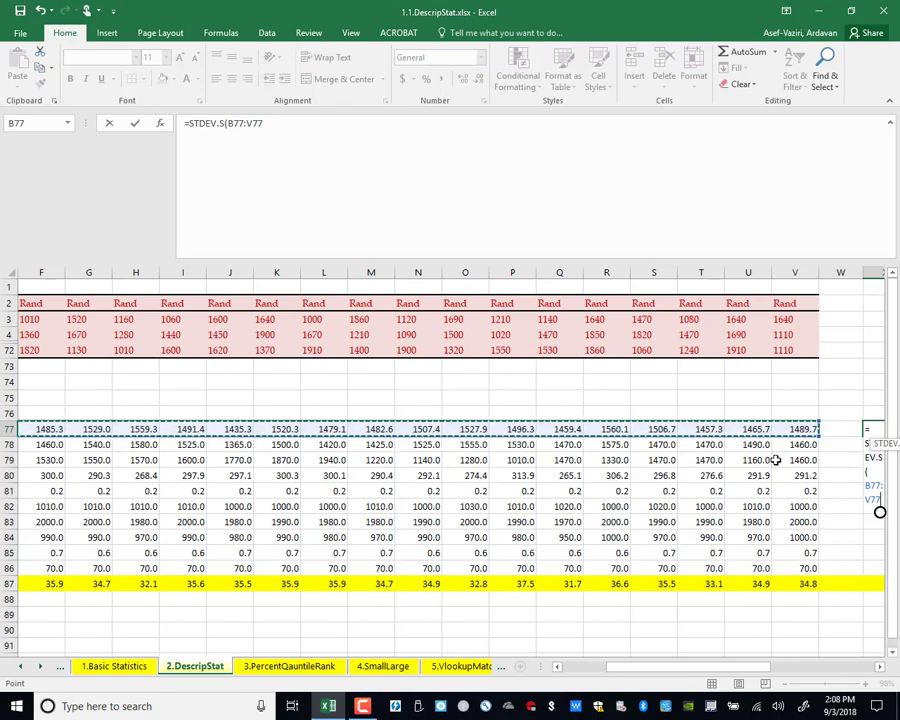
key(Return)
click(854, 430)
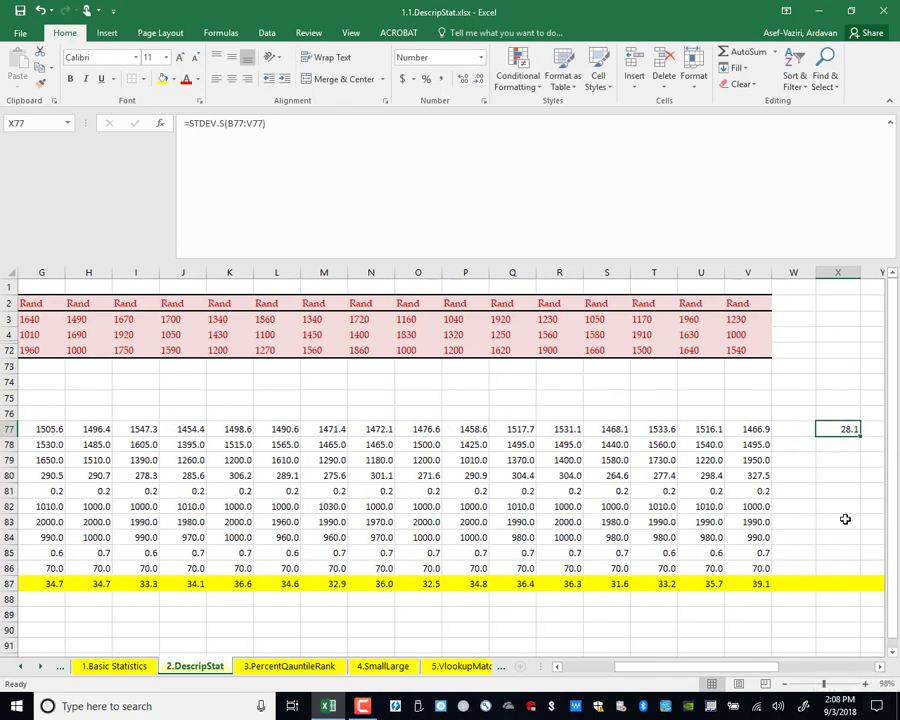
Step: Compare the standard errors across row 87, from column V back to column A, with the standard deviation of the means in X77
click(755, 583)
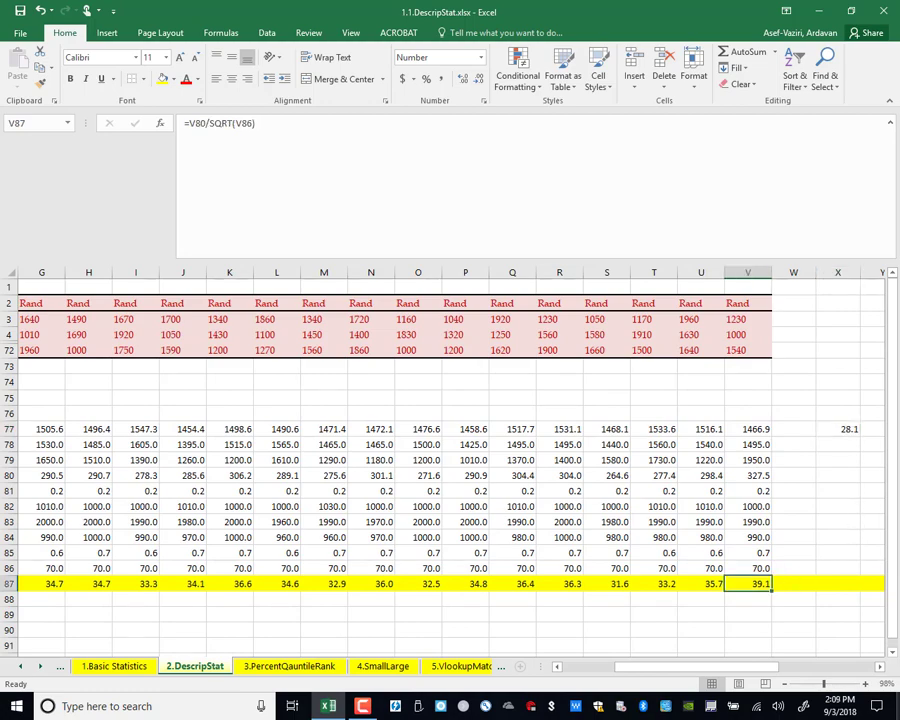
click(701, 583)
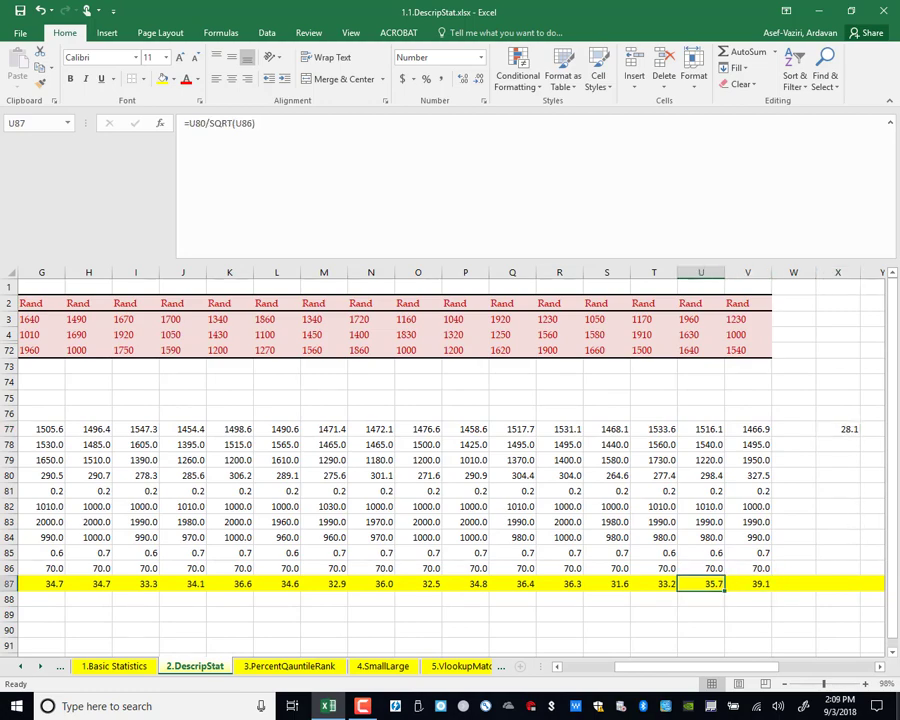
click(654, 583)
click(606, 583)
click(559, 583)
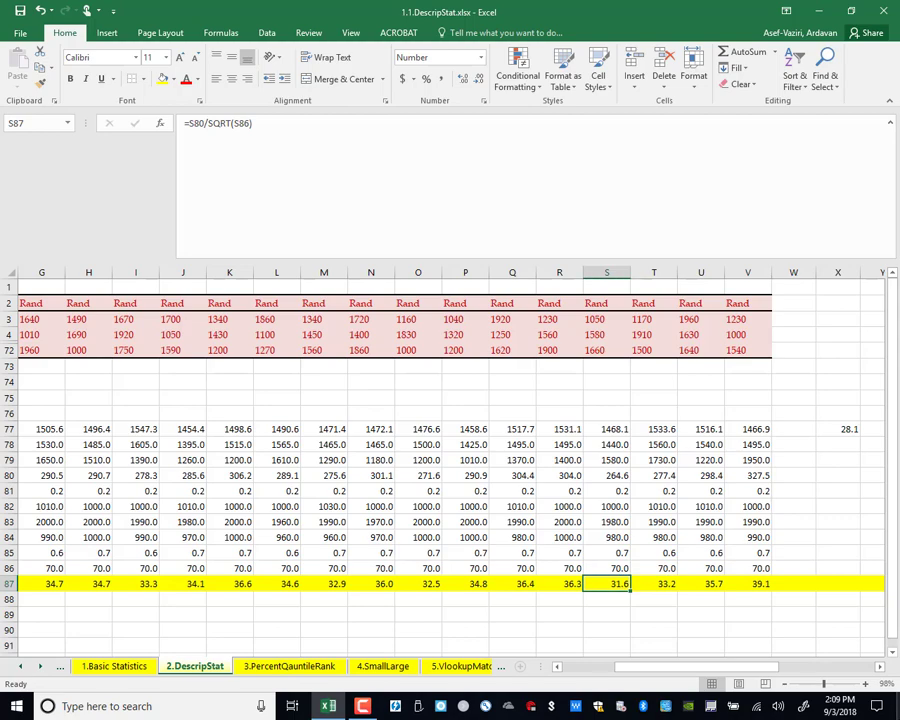
click(512, 583)
click(465, 583)
click(418, 583)
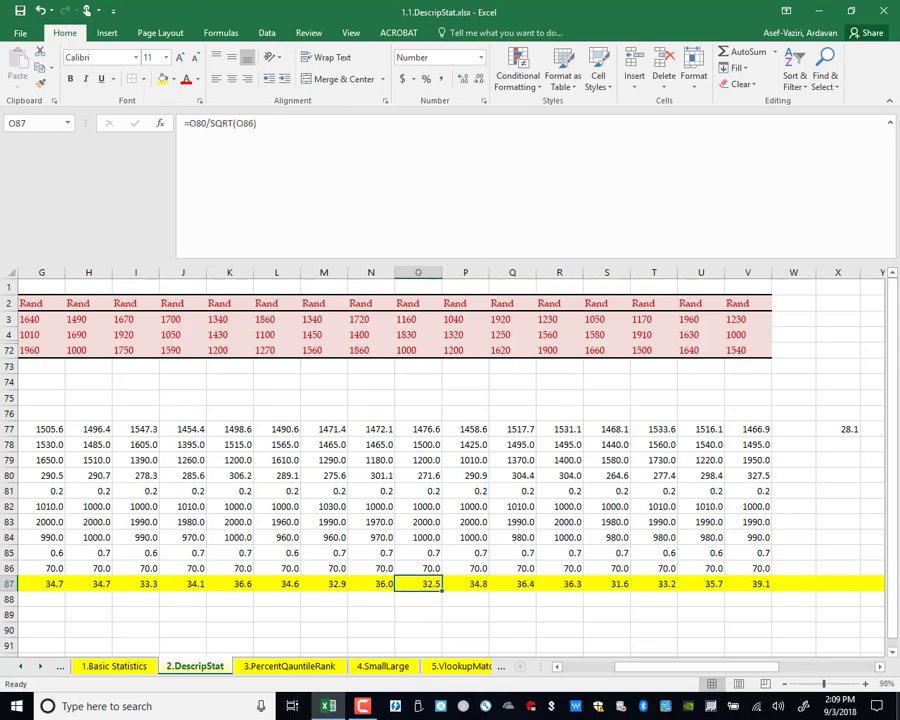
click(371, 583)
click(323, 583)
click(276, 583)
click(229, 583)
click(182, 583)
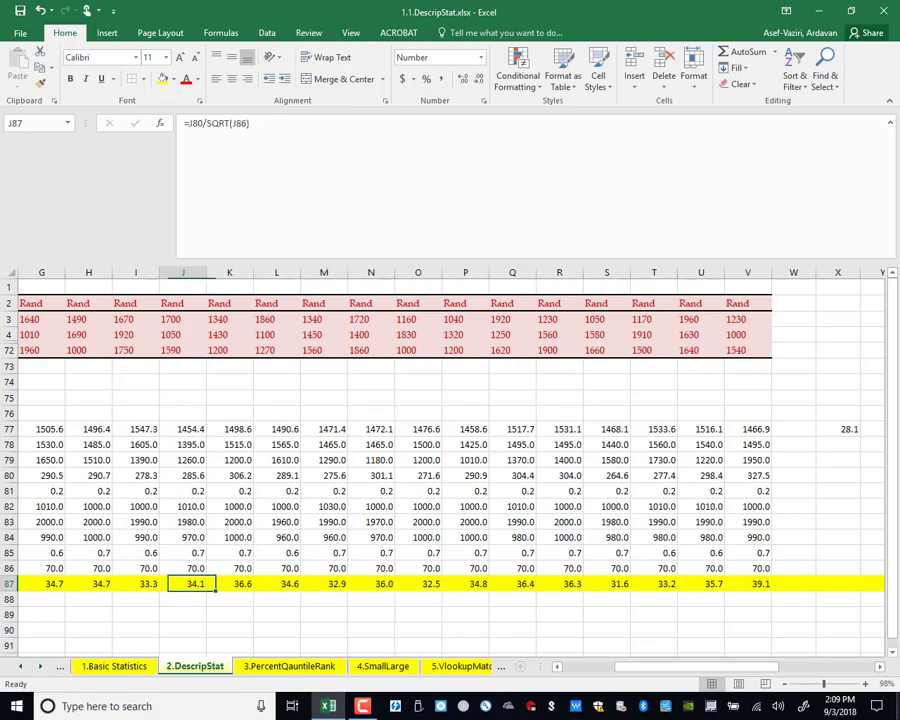
click(135, 583)
click(88, 583)
click(41, 583)
key(Left)
key(Left)
key(Left)
key(Left)
key(Left)
key(Left)
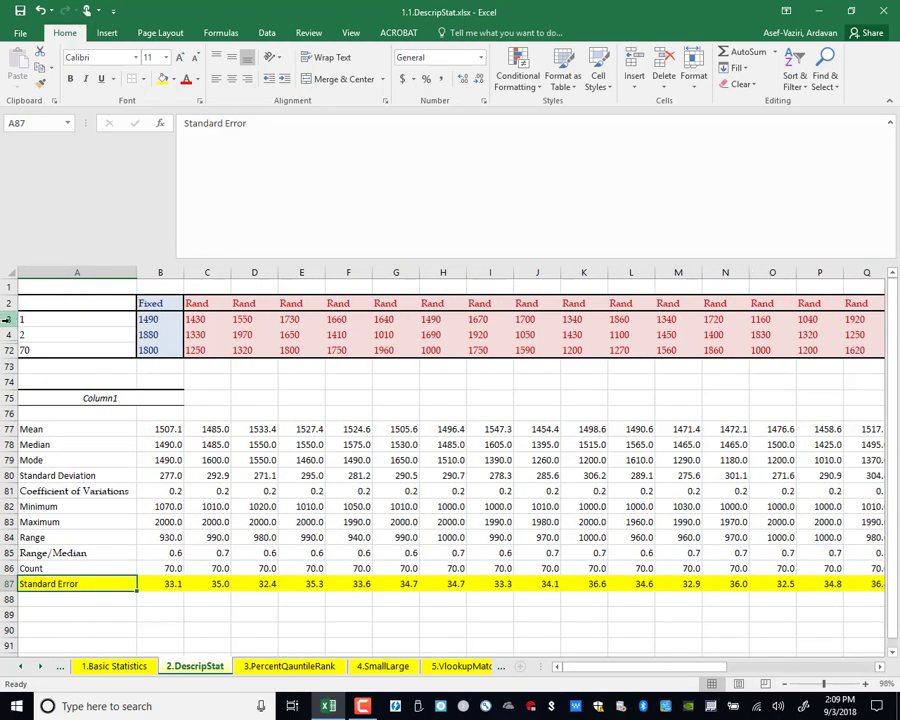
Step: Insert blank rows above row 4, as many as rows 4 through 72 including the hidden ones
drag(7, 318, 9, 347)
right_click(12, 340)
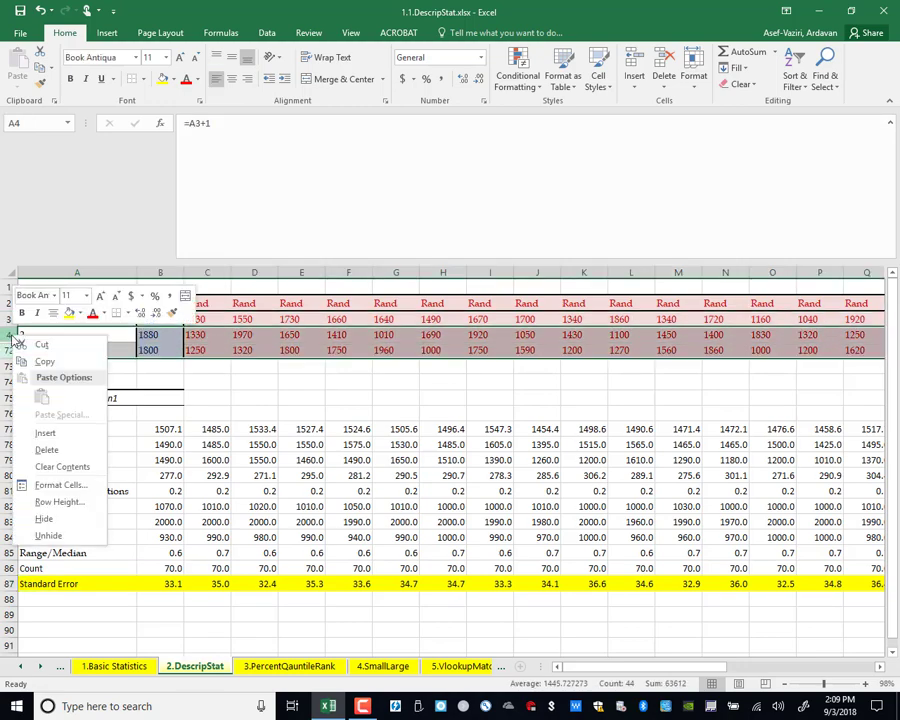
click(45, 432)
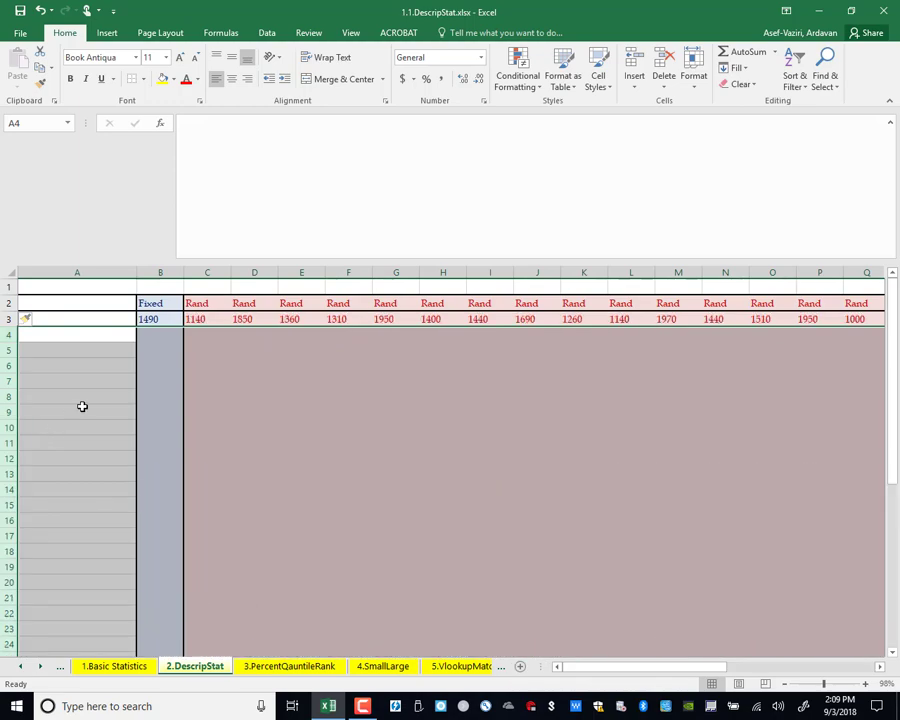
Step: Fill the =10*RANDBETWEEN(100,200) formula in C3 down the blank rows to row 72 and across the Rand columns to column V
click(205, 319)
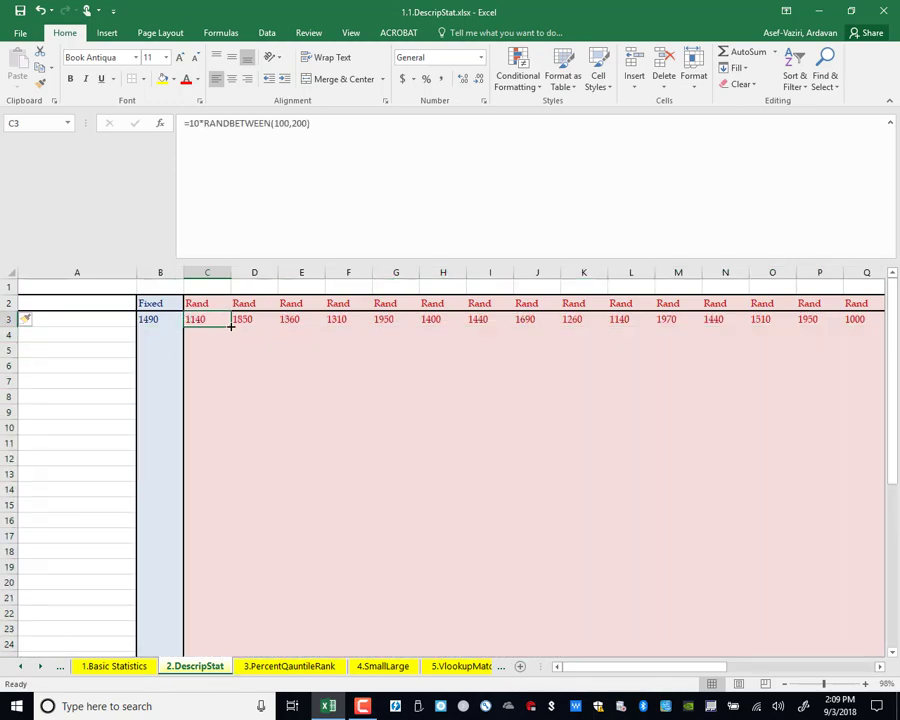
drag(230, 325, 211, 395)
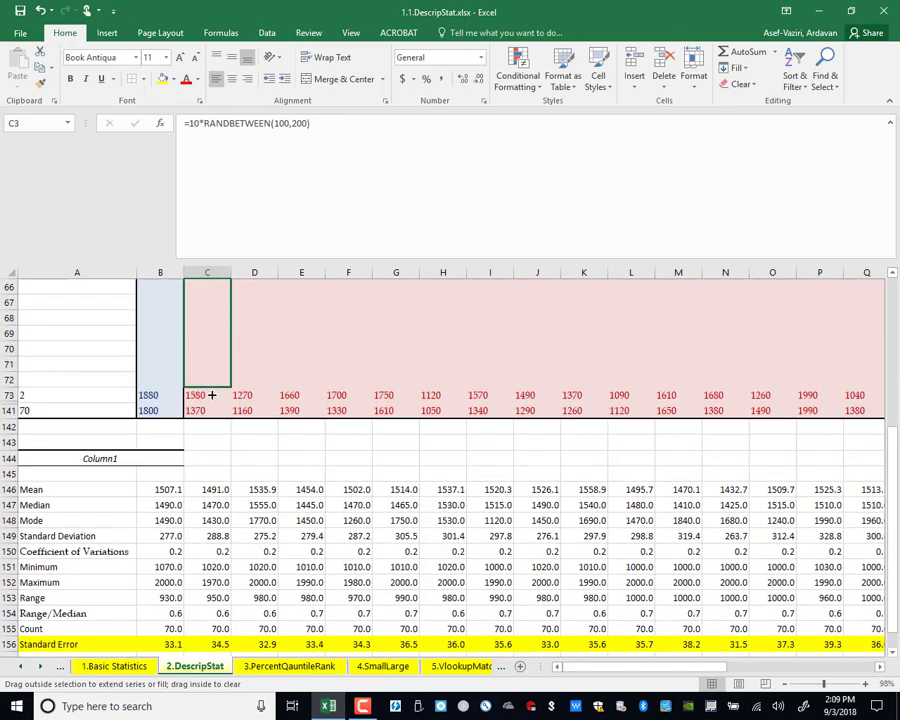
mouse_move(211, 403)
mouse_down()
mouse_move(897, 440)
mouse_move(806, 434)
mouse_move(822, 428)
mouse_up()
Step: Compare the standard deviation of the means in X146 with the Rand columns' standard errors in row 156
drag(895, 437, 888, 505)
drag(663, 669, 683, 671)
click(793, 396)
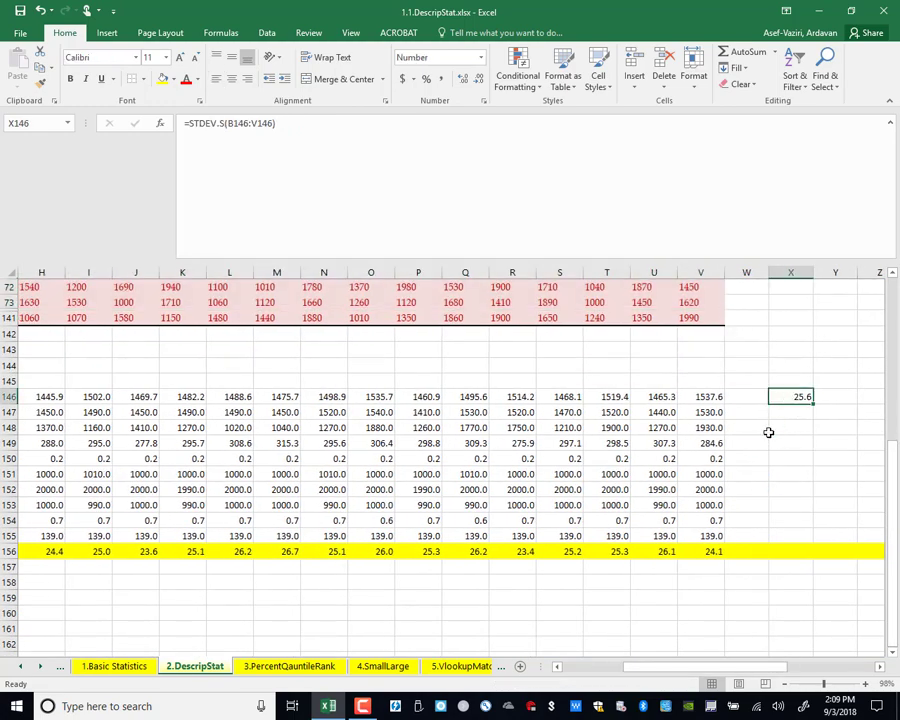
click(645, 552)
key(Left)
key(Left)
key(Left)
key(Left)
key(Left)
key(Left)
key(Left)
key(Left)
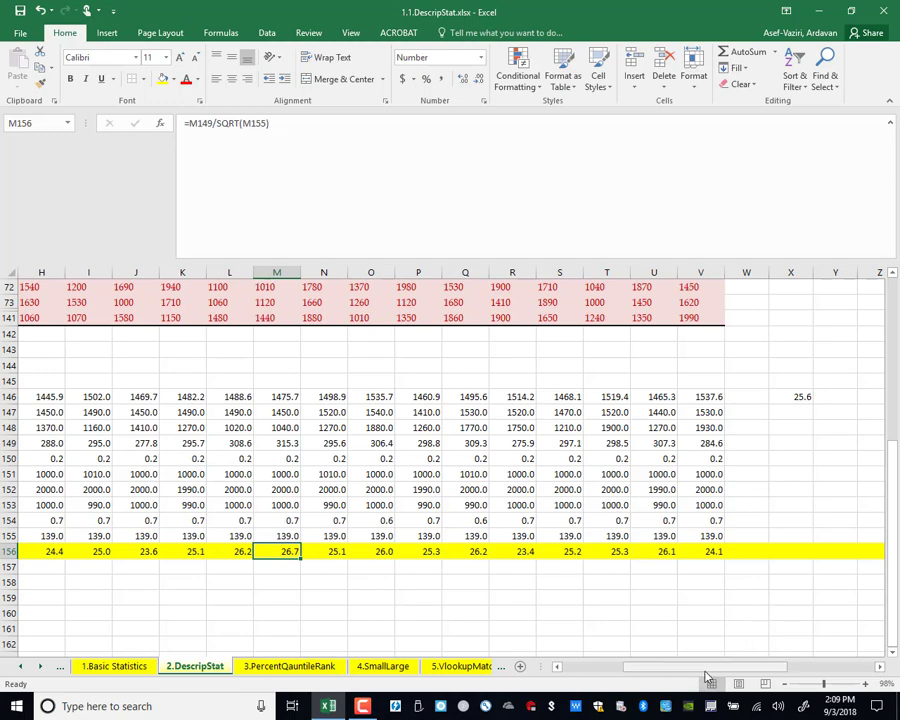
Step: Check the ranges used by the first Rand column's statistics formulas, from the Mean in C146 down to the Count in C155
drag(711, 667, 645, 667)
click(198, 396)
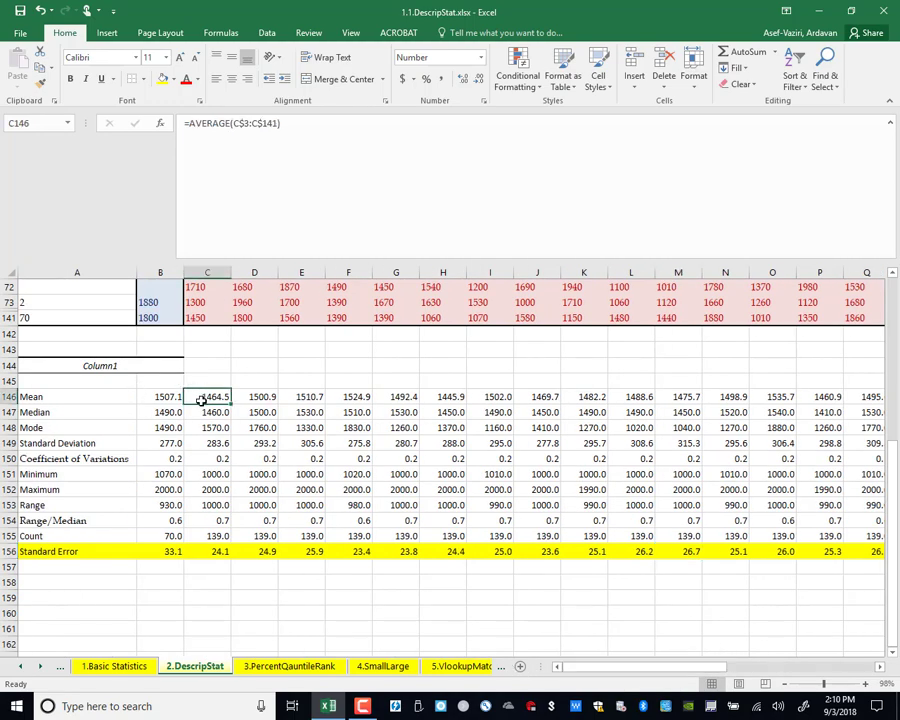
click(201, 411)
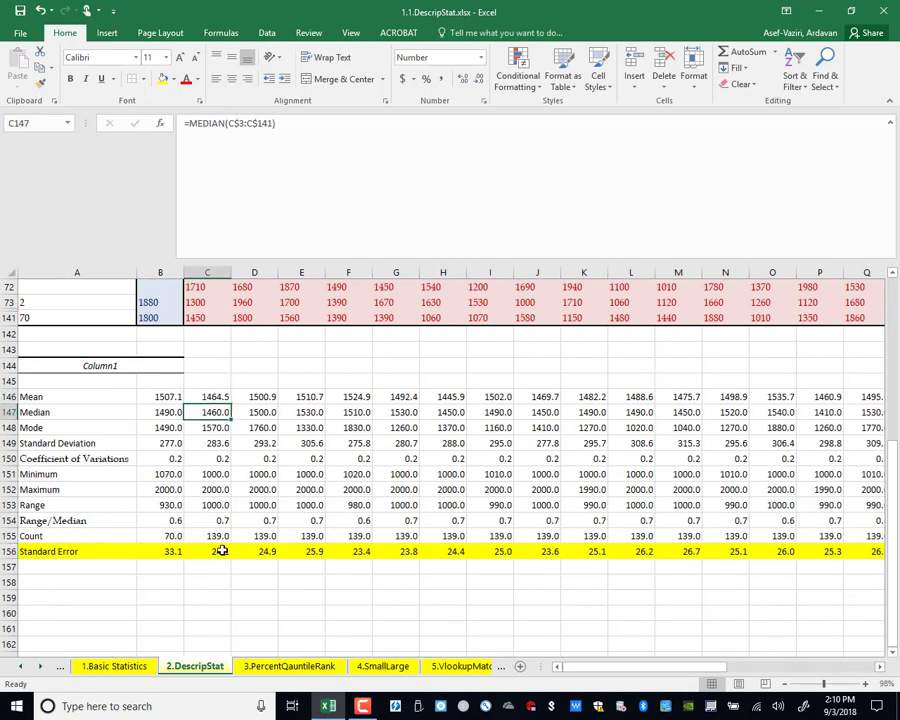
key(Down)
key(Down)
key(Down)
key(Down)
key(Down)
key(Down)
key(Down)
key(Down)
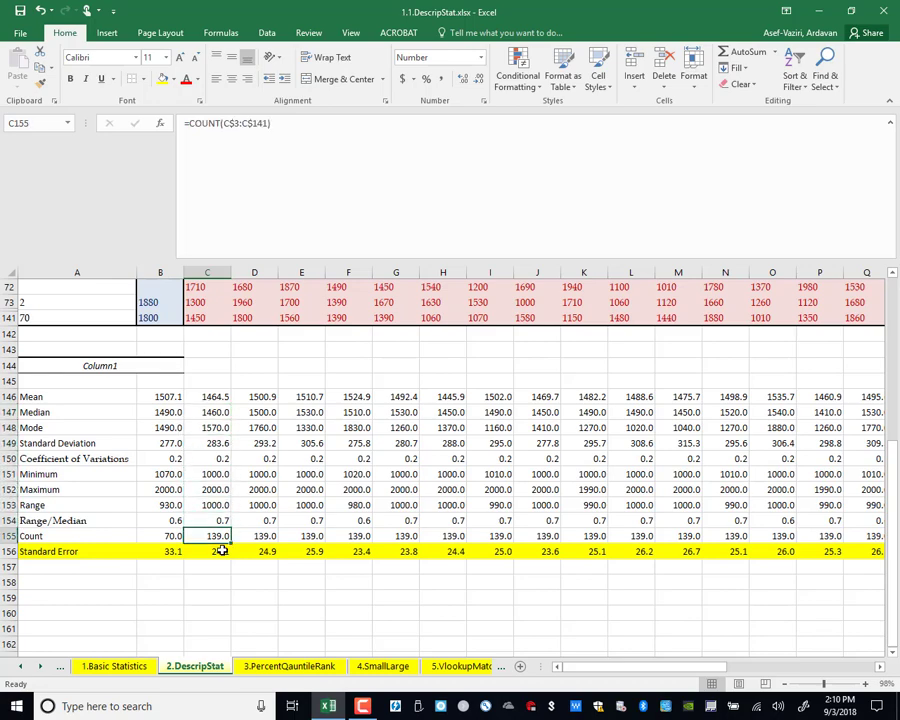